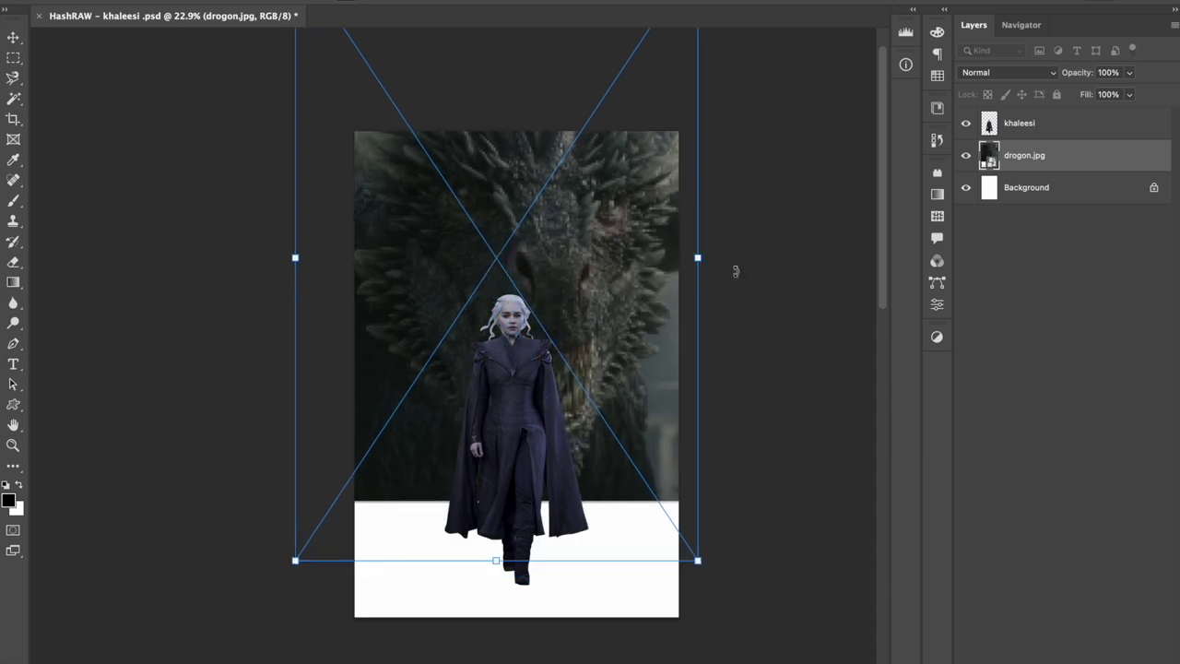
Step: Stretch the dragon lower and scale the ground photo across the canvas bottom
{"action": "left_click_drag", "start_coordinate": [698, 257], "coordinate": [707, 258]}
{"action": "key", "text": "Return"}
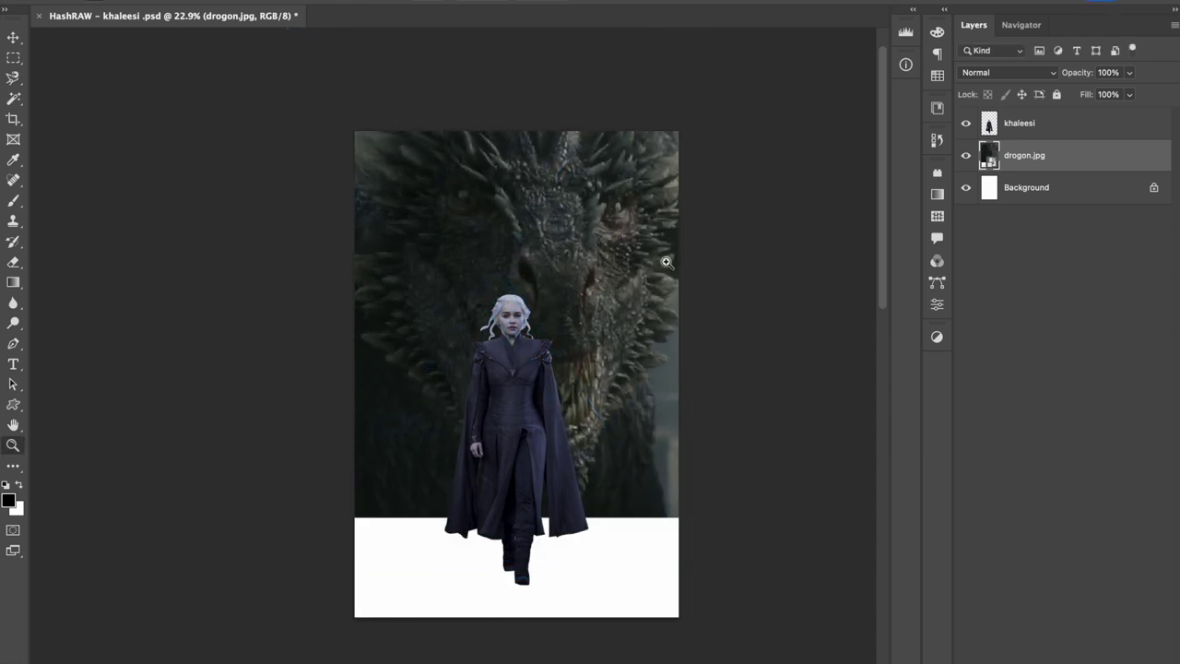
{"action": "left_click", "coordinate": [560, 333]}
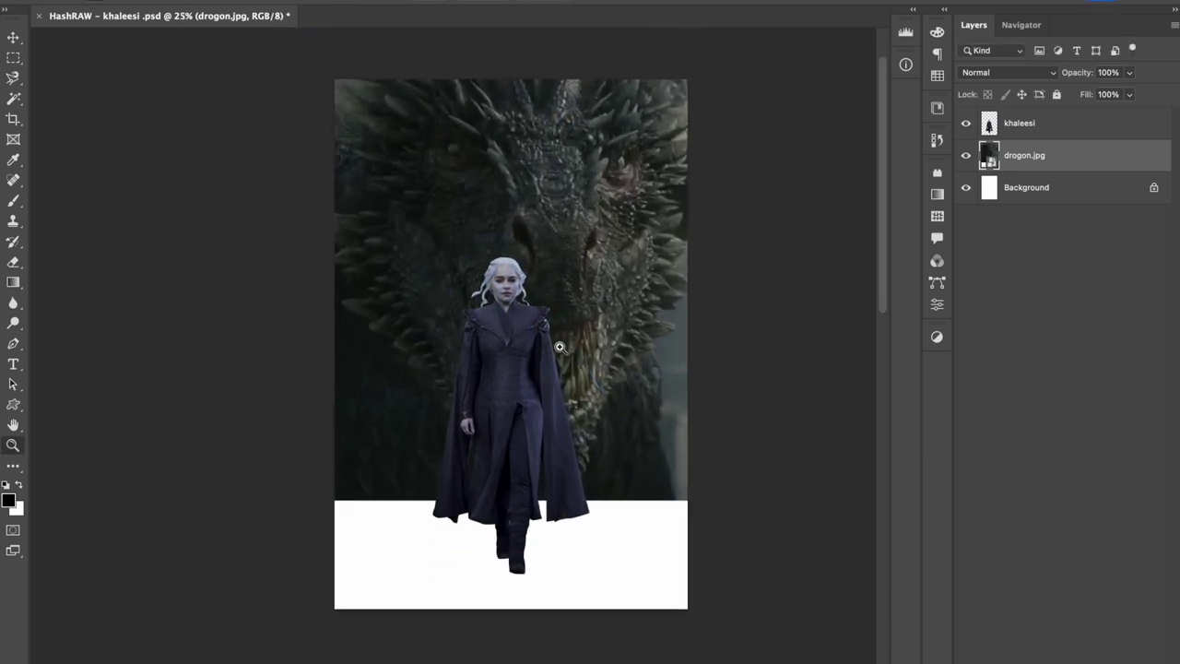
{"action": "left_click_drag", "start_coordinate": [508, 255], "coordinate": [527, 339]}
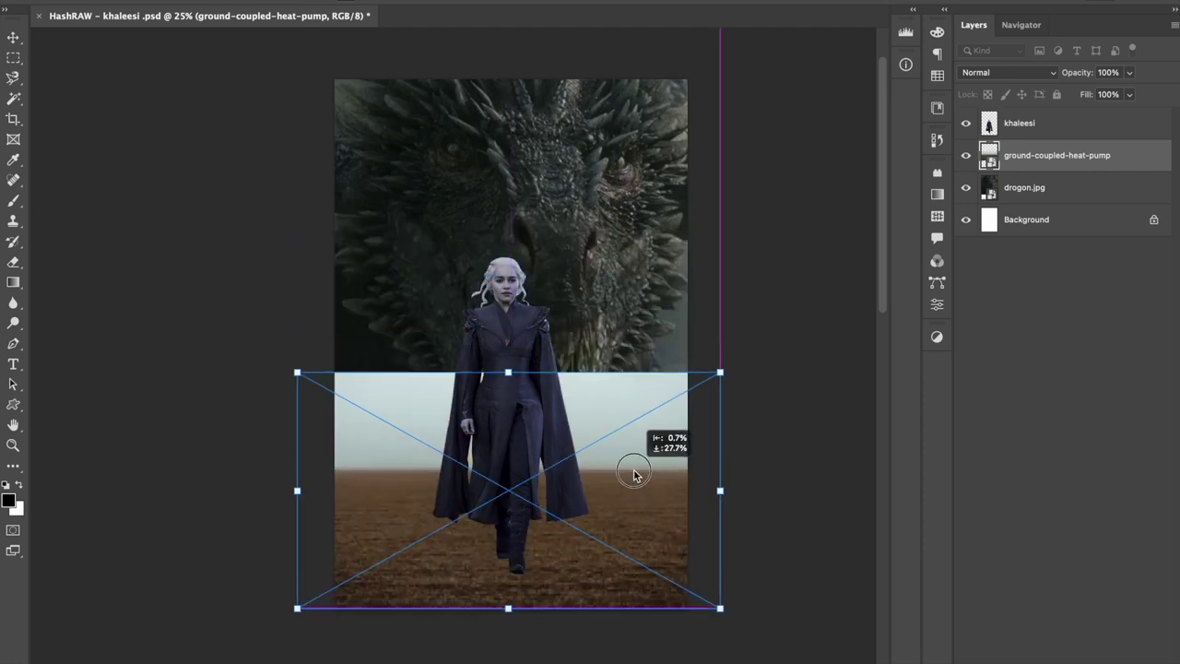
{"action": "key", "text": "Return"}
Step: Mask out the ground photo's sky band with black and lower its horizon
{"action": "key", "text": "m"}
{"action": "left_click_drag", "start_coordinate": [313, 272], "coordinate": [776, 427]}
{"action": "key", "text": "Delete"}
{"action": "key", "text": "ctrl+t"}
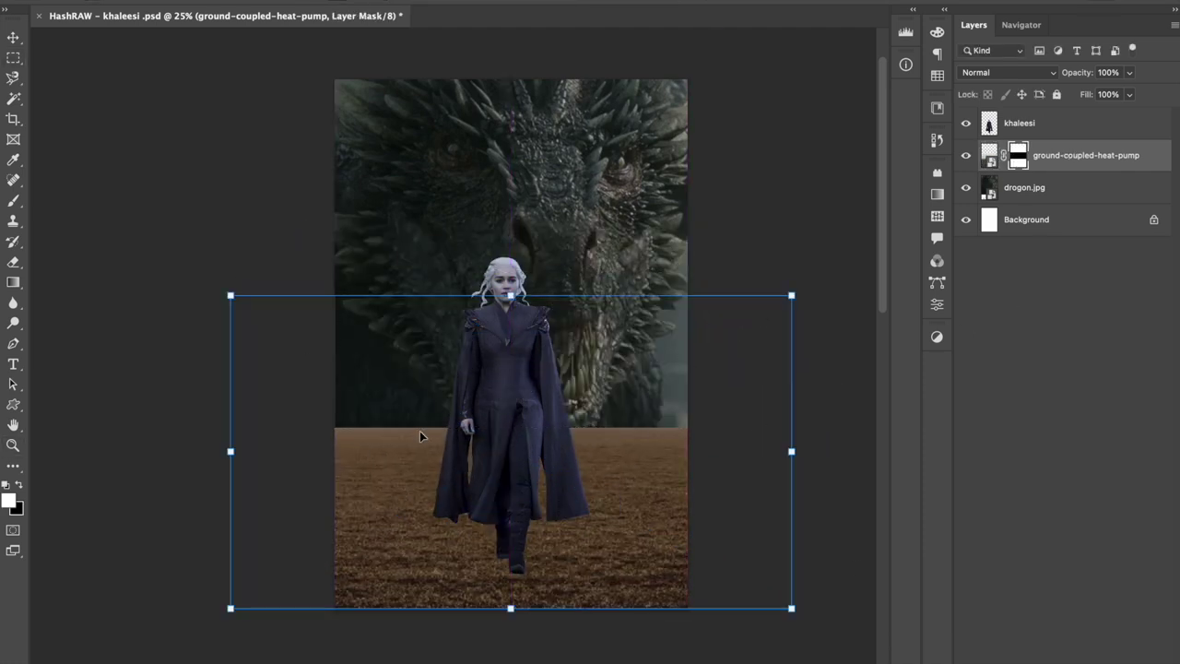
{"action": "left_click_drag", "start_coordinate": [510, 295], "coordinate": [507, 368]}
{"action": "key", "text": "Return"}
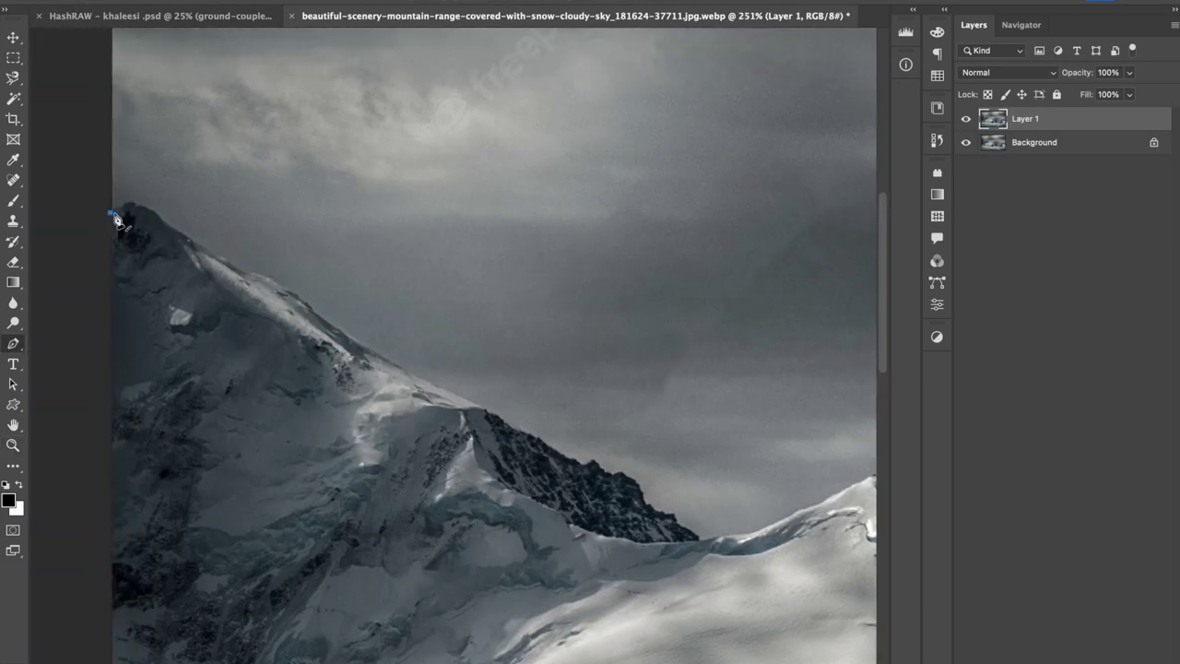
Step: Trace the snowy ridgeline with Pen points from the left peak down past the first summit
{"action": "scroll", "coordinate": [265, 283], "scroll_direction": "right", "scroll_amount": 5}
{"action": "left_click", "coordinate": [106, 292]}
{"action": "left_click", "coordinate": [228, 358]}
{"action": "left_click", "coordinate": [272, 385]}
{"action": "left_click", "coordinate": [332, 420]}
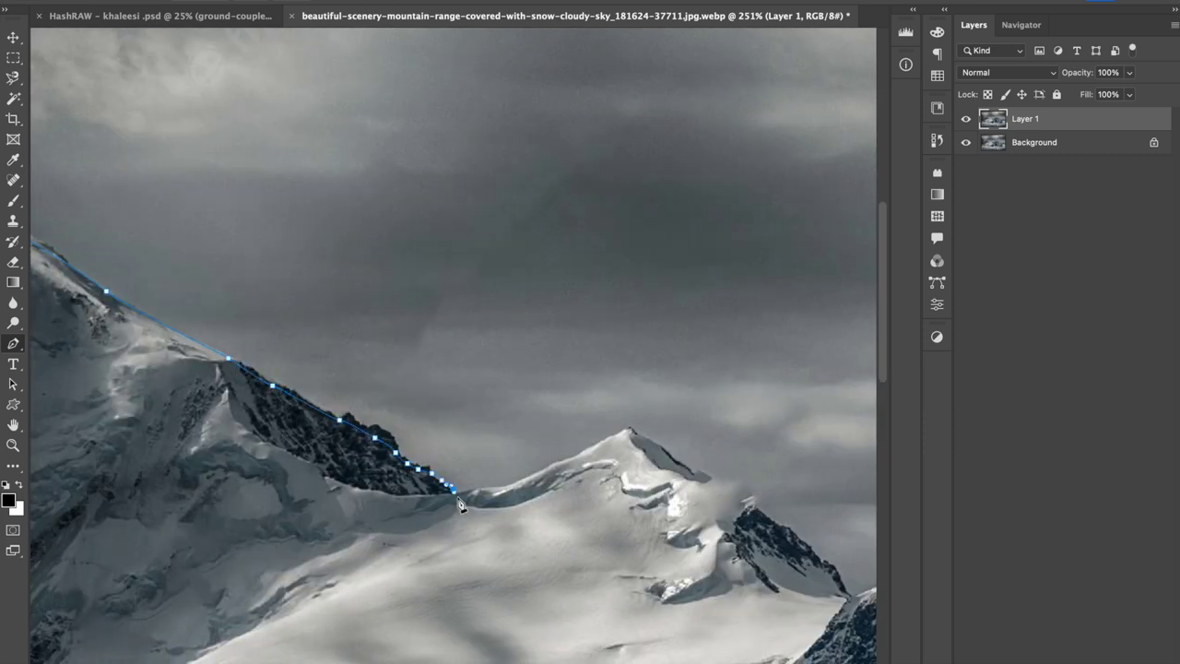
{"action": "left_click", "coordinate": [458, 498]}
{"action": "scroll", "coordinate": [459, 498], "scroll_direction": "right", "scroll_amount": 5}
{"action": "left_click", "coordinate": [382, 475]}
{"action": "left_click", "coordinate": [427, 453]}
{"action": "left_click", "coordinate": [568, 441]}
{"action": "left_click", "coordinate": [589, 453]}
{"action": "left_click", "coordinate": [606, 458]}
{"action": "left_click", "coordinate": [615, 466]}
Step: Continue the ridge path over the next peak along the snow line to the right edge
{"action": "scroll", "coordinate": [489, 420], "scroll_direction": "right", "scroll_amount": 7}
{"action": "scroll", "coordinate": [489, 420], "scroll_direction": "down", "scroll_amount": 4}
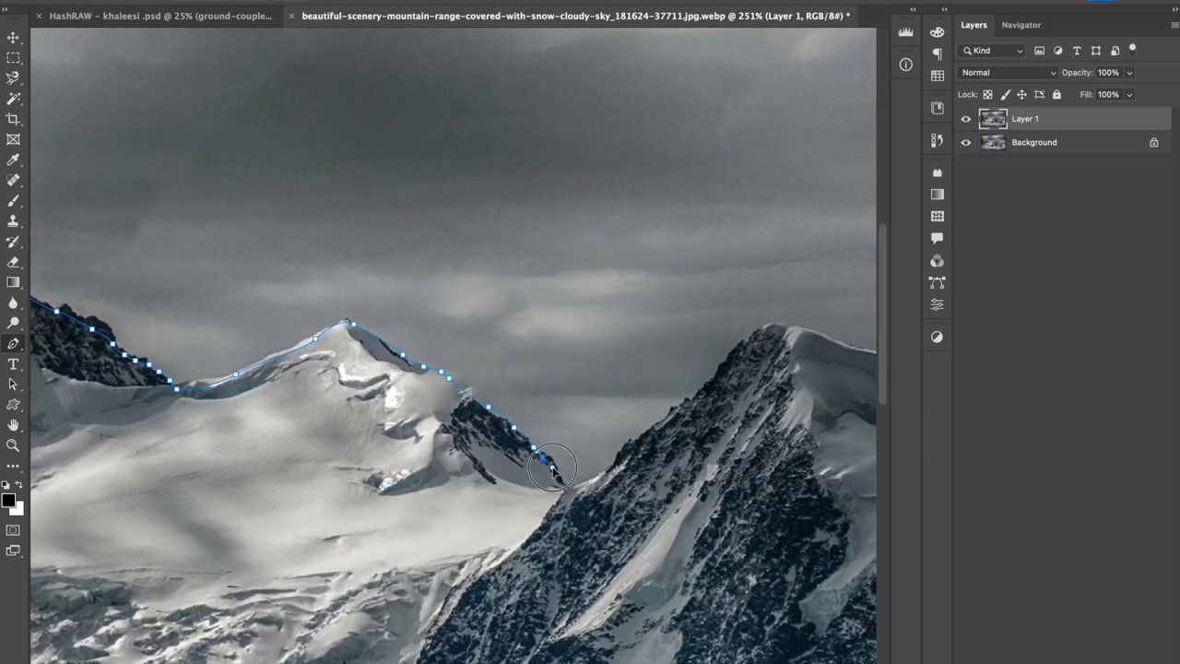
{"action": "left_click", "coordinate": [565, 487]}
{"action": "scroll", "coordinate": [517, 461], "scroll_direction": "right", "scroll_amount": 6}
{"action": "scroll", "coordinate": [669, 332], "scroll_direction": "right", "scroll_amount": 5}
{"action": "left_click", "coordinate": [544, 343]}
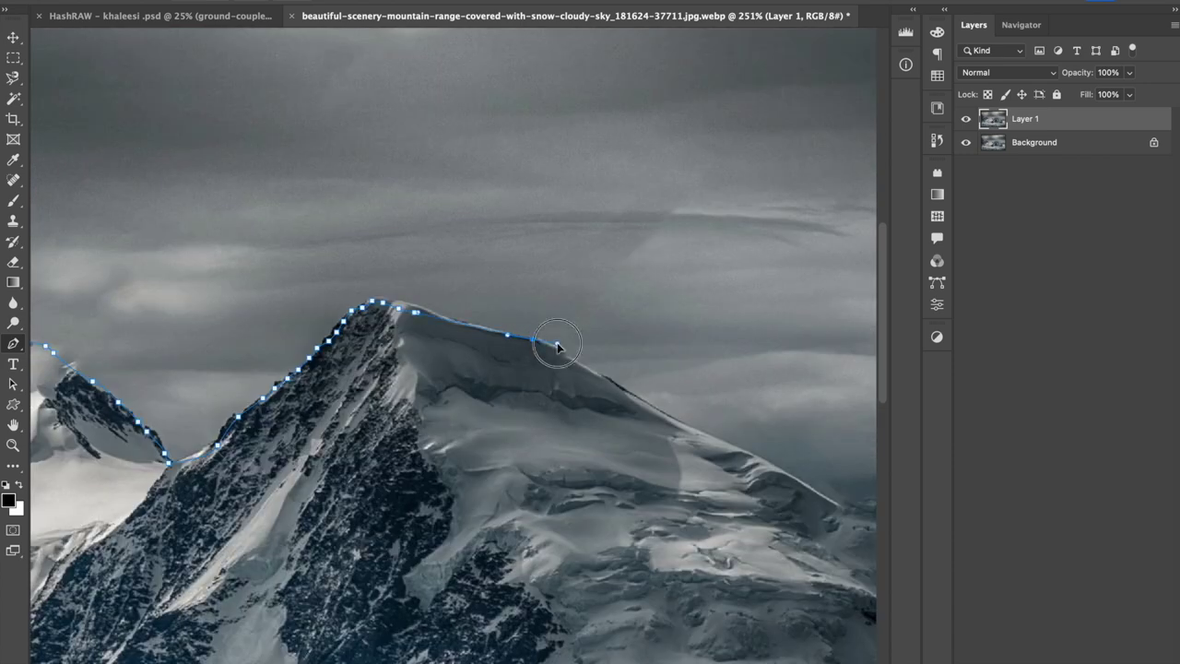
{"action": "left_click", "coordinate": [666, 415]}
{"action": "scroll", "coordinate": [666, 415], "scroll_direction": "right", "scroll_amount": 6}
{"action": "scroll", "coordinate": [666, 415], "scroll_direction": "down", "scroll_amount": 3}
{"action": "left_click", "coordinate": [521, 392]}
{"action": "scroll", "coordinate": [693, 461], "scroll_direction": "right", "scroll_amount": 15}
{"action": "scroll", "coordinate": [693, 461], "scroll_direction": "down", "scroll_amount": 6}
{"action": "left_click", "coordinate": [502, 327]}
{"action": "left_click", "coordinate": [539, 333]}
{"action": "left_click", "coordinate": [575, 343]}
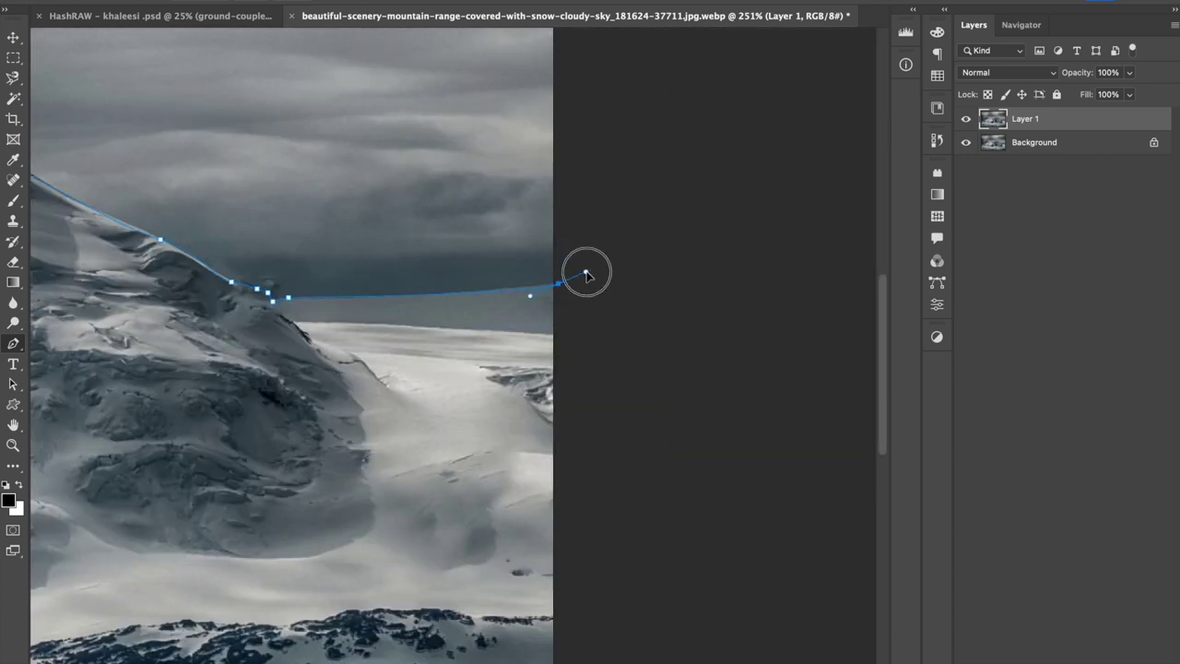
Step: Turn the ridge path into a selection, copy the mountains, and return to khaleesi.psd
{"action": "key", "text": "ctrl+0"}
{"action": "key", "text": "Return"}
{"action": "key", "text": "ctrl+Tab"}
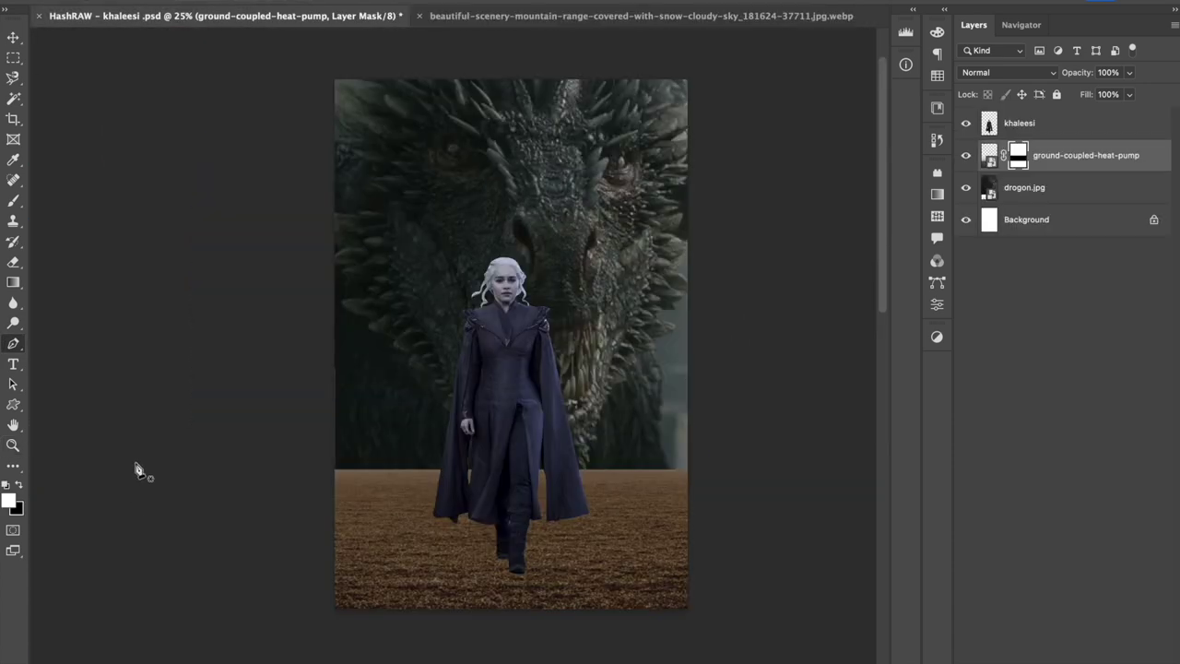
Step: Paste the mountain strip and scale it to canvas width behind the figure
{"action": "key", "text": "ctrl+v"}
{"action": "key", "text": "ctrl+t"}
{"action": "left_click_drag", "start_coordinate": [608, 296], "coordinate": [720, 311]}
{"action": "left_click_drag", "start_coordinate": [600, 427], "coordinate": [601, 406]}
{"action": "left_click_drag", "start_coordinate": [511, 289], "coordinate": [511, 342]}
{"action": "left_click_drag", "start_coordinate": [720, 344], "coordinate": [687, 355]}
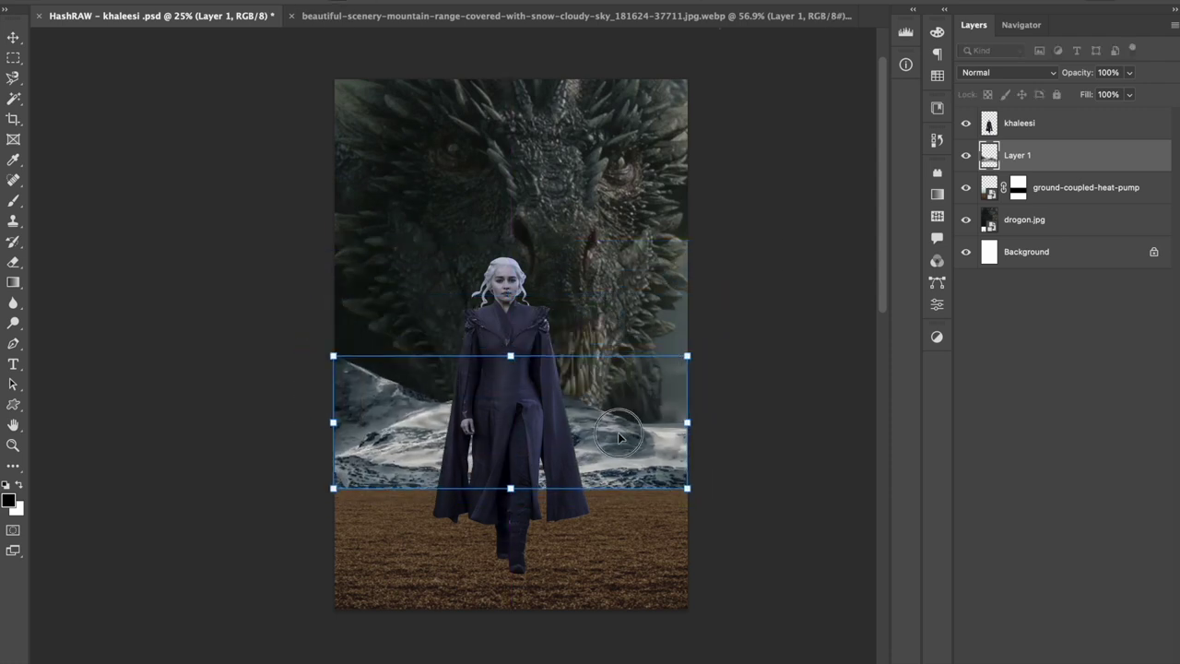
{"action": "key", "text": "Return"}
Step: Select the khaleesi layer and shrink the figure slightly
{"action": "right_click", "coordinate": [505, 358]}
{"action": "left_click", "coordinate": [527, 364]}
{"action": "key", "text": "ctrl+t"}
{"action": "left_click_drag", "start_coordinate": [511, 257], "coordinate": [512, 297]}
{"action": "key", "text": "Return"}
Step: Add a Hue/Saturation adjustment on the ground layer and reduce its saturation
{"action": "right_click", "coordinate": [524, 353]}
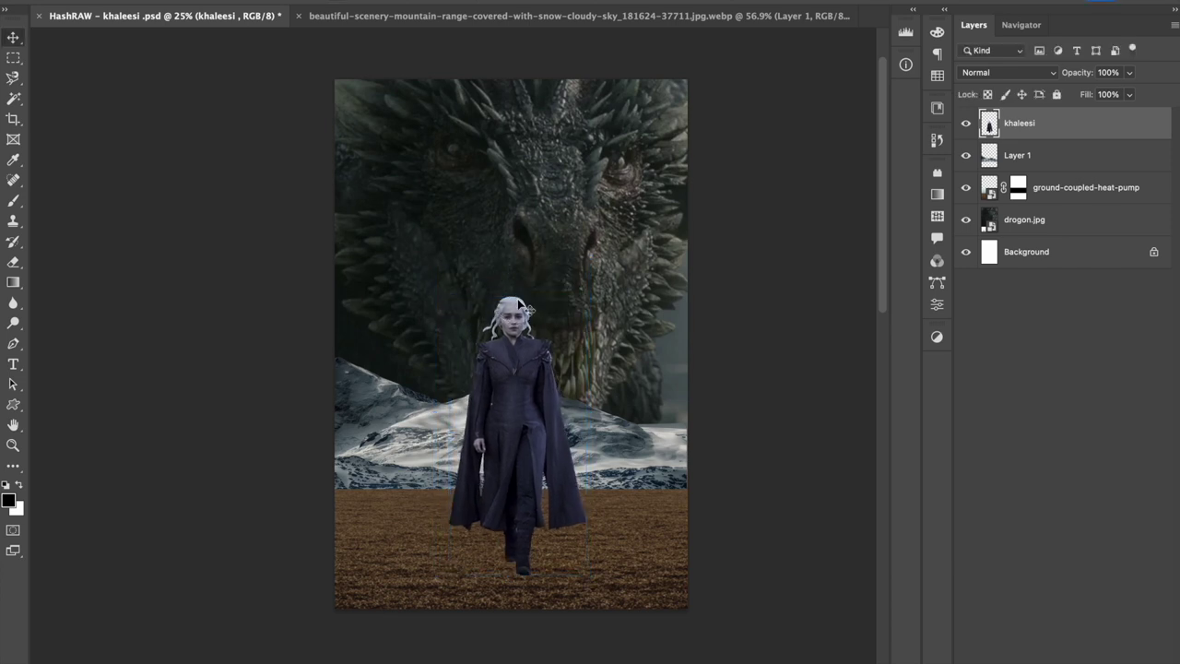
{"action": "left_click", "coordinate": [524, 354]}
{"action": "left_click", "coordinate": [989, 168]}
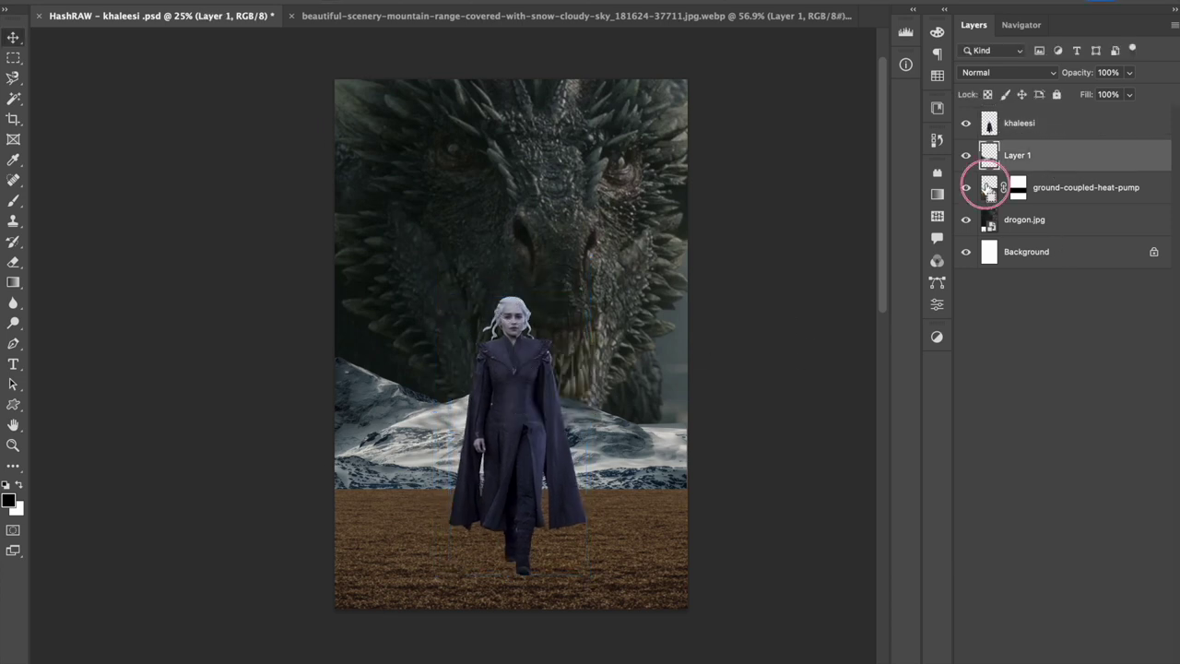
{"action": "left_click", "coordinate": [1043, 200]}
{"action": "left_click", "coordinate": [1062, 655]}
{"action": "left_click", "coordinate": [1108, 484]}
{"action": "left_click_drag", "start_coordinate": [823, 305], "coordinate": [750, 307]}
Step: Fully desaturate the ground and remove a faulty duplicate adjustment layer
{"action": "left_click_drag", "start_coordinate": [823, 336], "coordinate": [821, 337]}
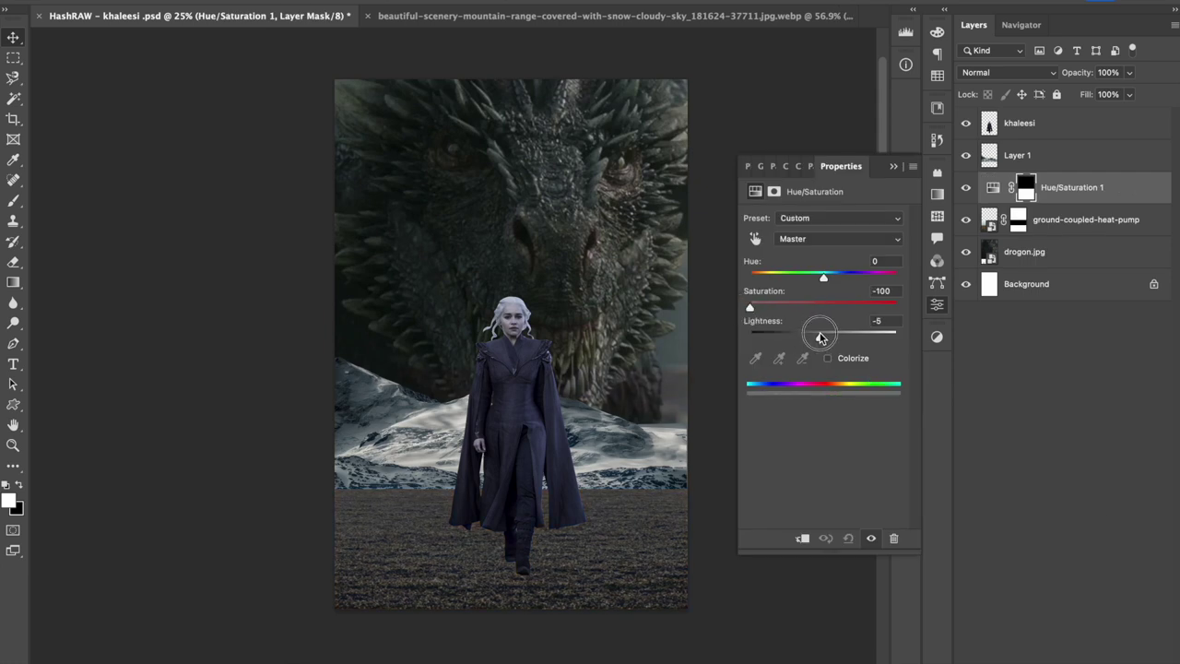
{"action": "left_click", "coordinate": [894, 167]}
{"action": "left_click", "coordinate": [1018, 227], "text": "ctrl"}
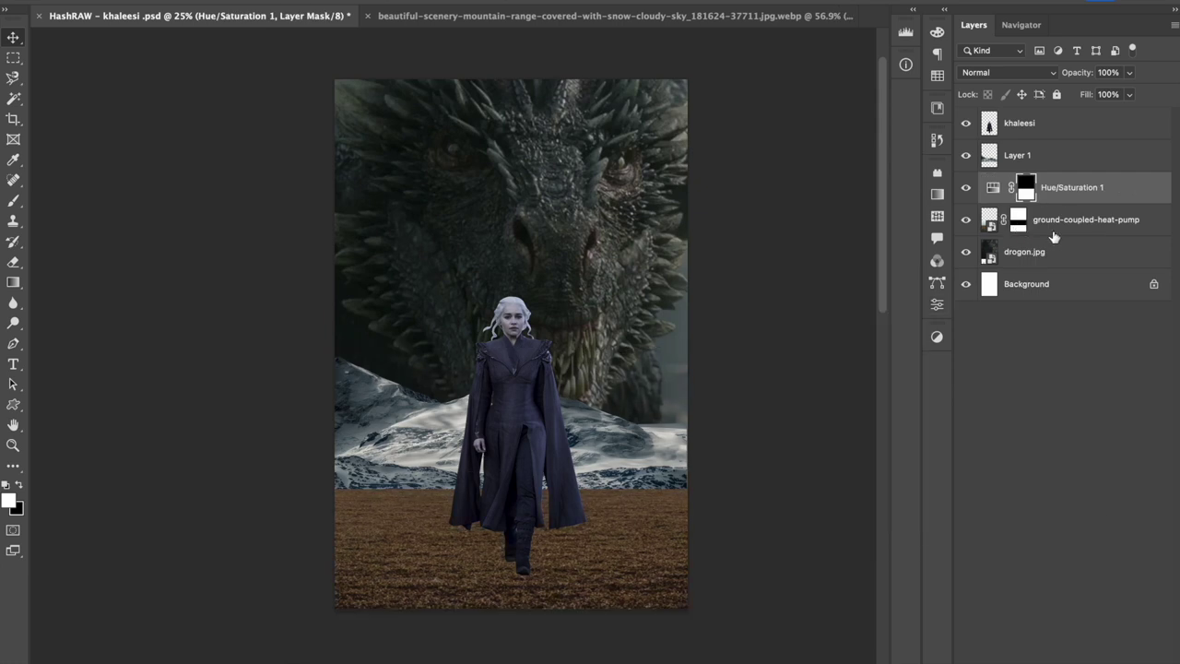
{"action": "key", "text": "ctrl+j"}
{"action": "left_click", "coordinate": [1057, 190]}
{"action": "key", "text": "Delete"}
{"action": "left_click", "coordinate": [643, 248]}
{"action": "key", "text": "ctrl+d"}
{"action": "key", "text": "Delete"}
Step: Add a new Hue/Saturation adjustment and rename Layer 2 to 'ground'
{"action": "left_click", "coordinate": [1116, 498]}
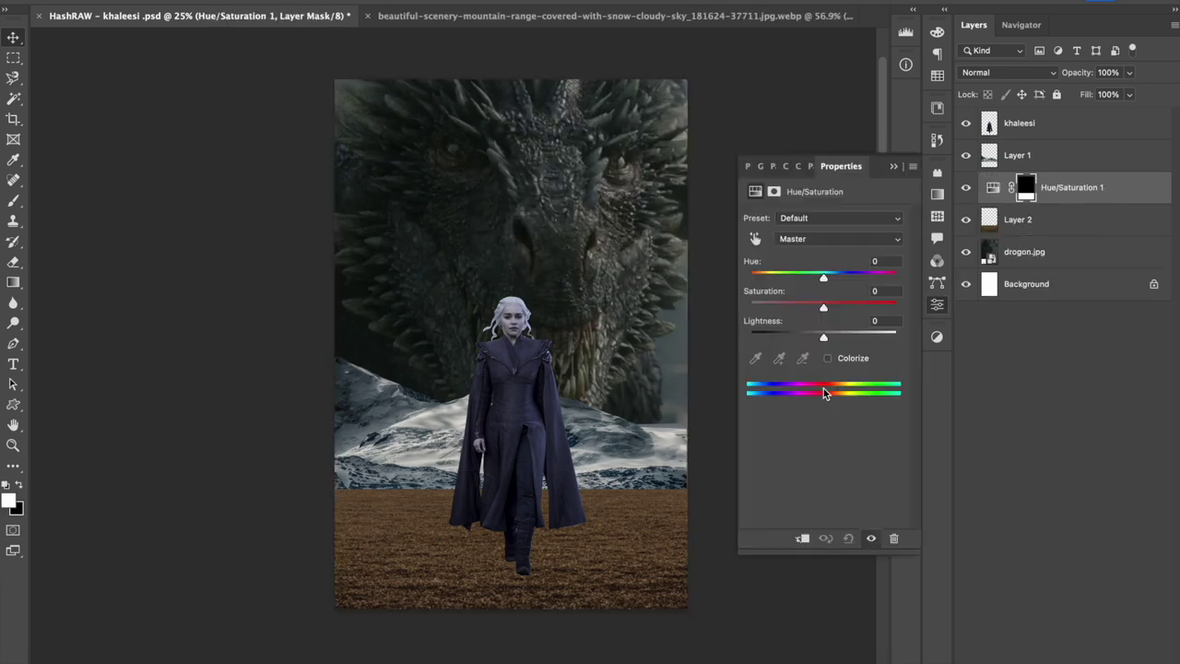
{"action": "left_click", "coordinate": [892, 169]}
{"action": "double_click", "coordinate": [1019, 219]}
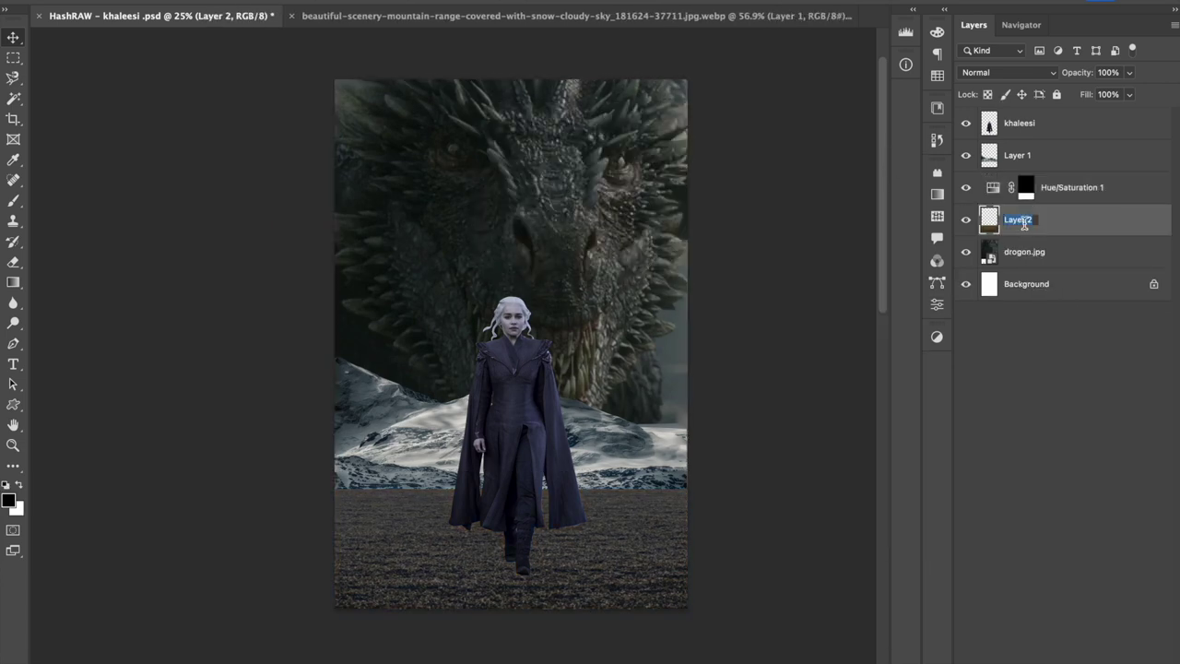
{"action": "type", "text": "ground"}
{"action": "key", "text": "Return"}
Step: Shrink the khaleesi figure a little more
{"action": "right_click", "coordinate": [514, 433]}
{"action": "left_click", "coordinate": [540, 437]}
{"action": "left_click_drag", "start_coordinate": [514, 297], "coordinate": [513, 310]}
{"action": "right_click", "coordinate": [522, 393]}
{"action": "left_click", "coordinate": [528, 400]}
Step: Rename Layer 1 to 'mountain' and darken it with Hue/Saturation at lightness -39
{"action": "left_click", "coordinate": [989, 155], "text": "ctrl"}
{"action": "double_click", "coordinate": [1015, 155]}
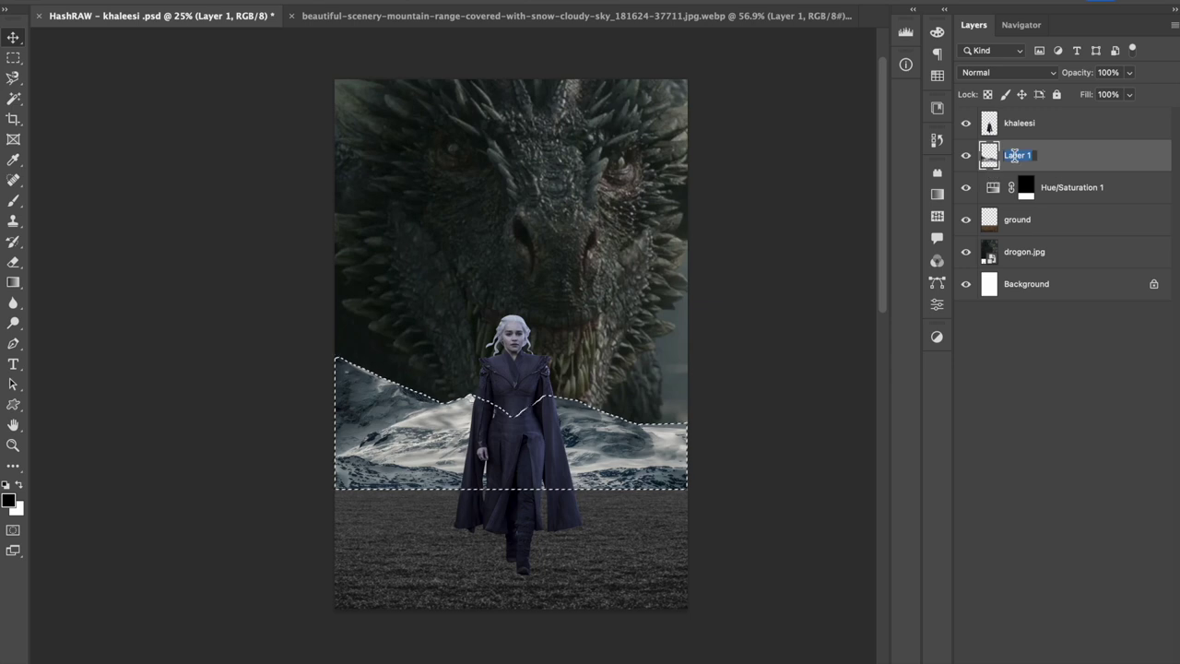
{"action": "type", "text": "mountain"}
{"action": "key", "text": "Return"}
{"action": "left_click", "coordinate": [1018, 449]}
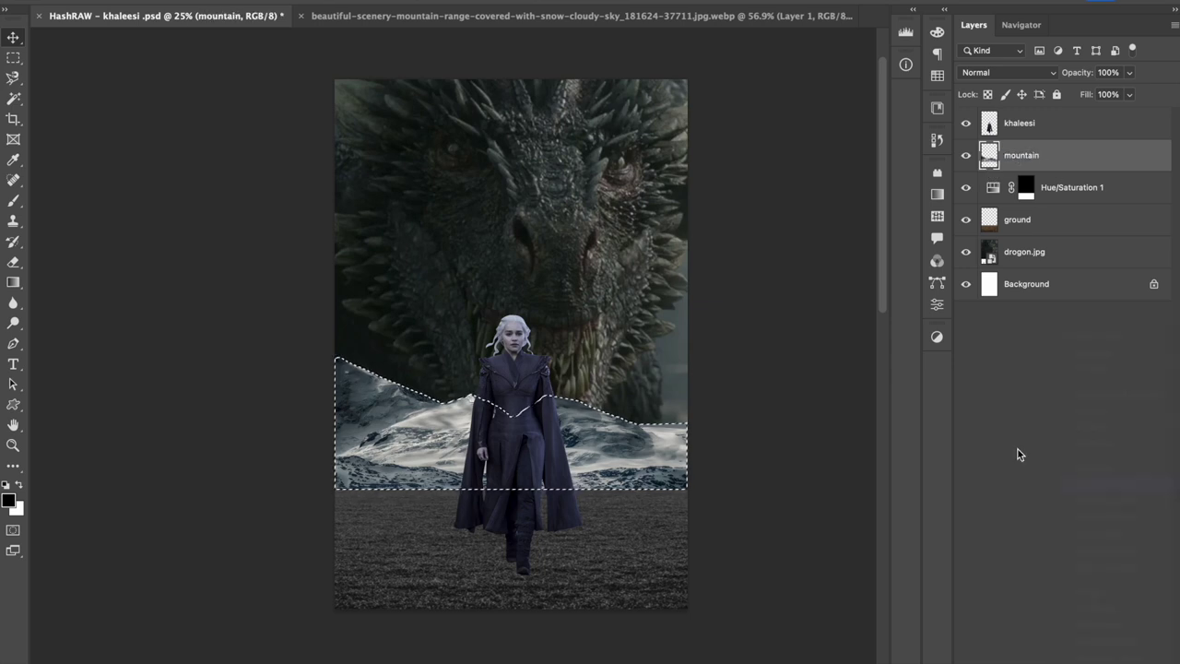
{"action": "left_click_drag", "start_coordinate": [824, 336], "coordinate": [795, 338]}
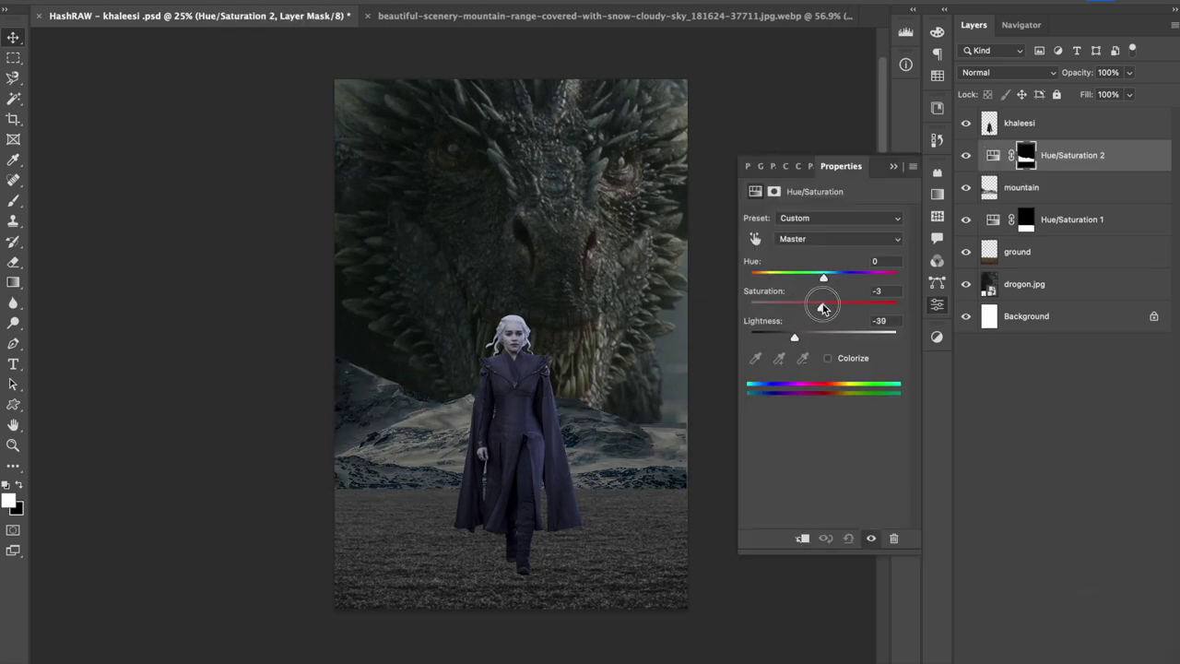
Step: Add a Levels adjustment (12/1.00/244) limited to the khaleesi figure
{"action": "left_click", "coordinate": [894, 167]}
{"action": "left_click", "coordinate": [990, 125]}
{"action": "left_click", "coordinate": [989, 127], "text": "ctrl"}
{"action": "left_click", "coordinate": [1107, 406]}
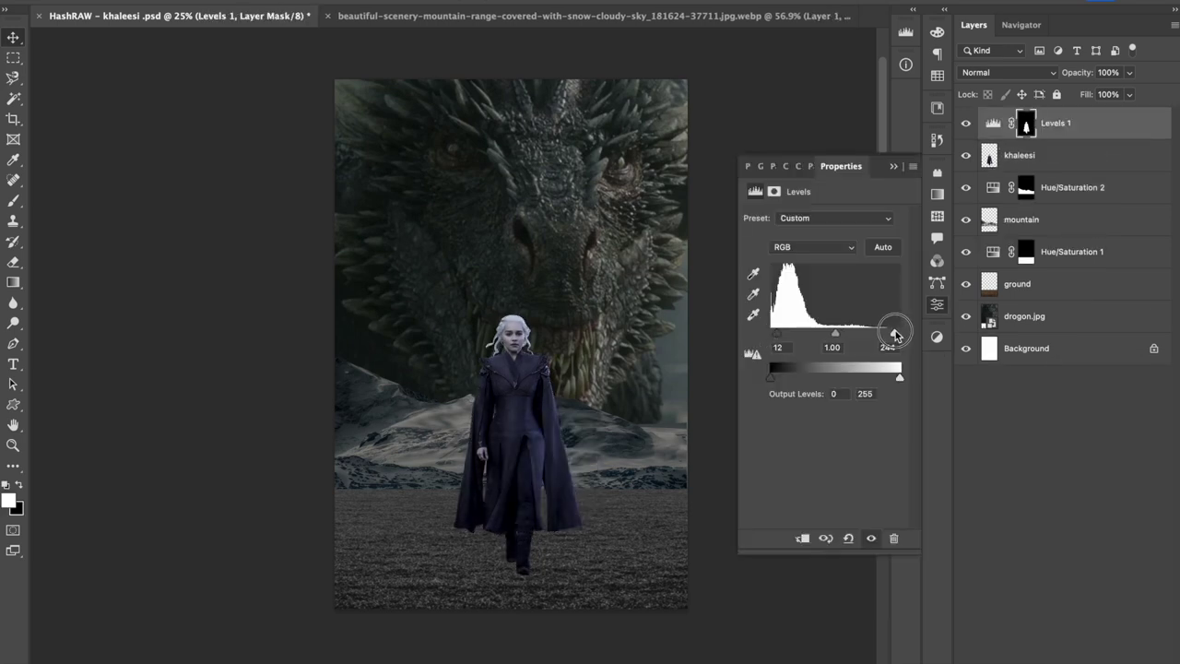
{"action": "left_click", "coordinate": [893, 167]}
Step: Mute the figure's colour with a Hue/Saturation adjustment at saturation -21
{"action": "left_click", "coordinate": [990, 155], "text": "ctrl"}
{"action": "left_click", "coordinate": [1067, 652]}
{"action": "left_click", "coordinate": [1106, 490]}
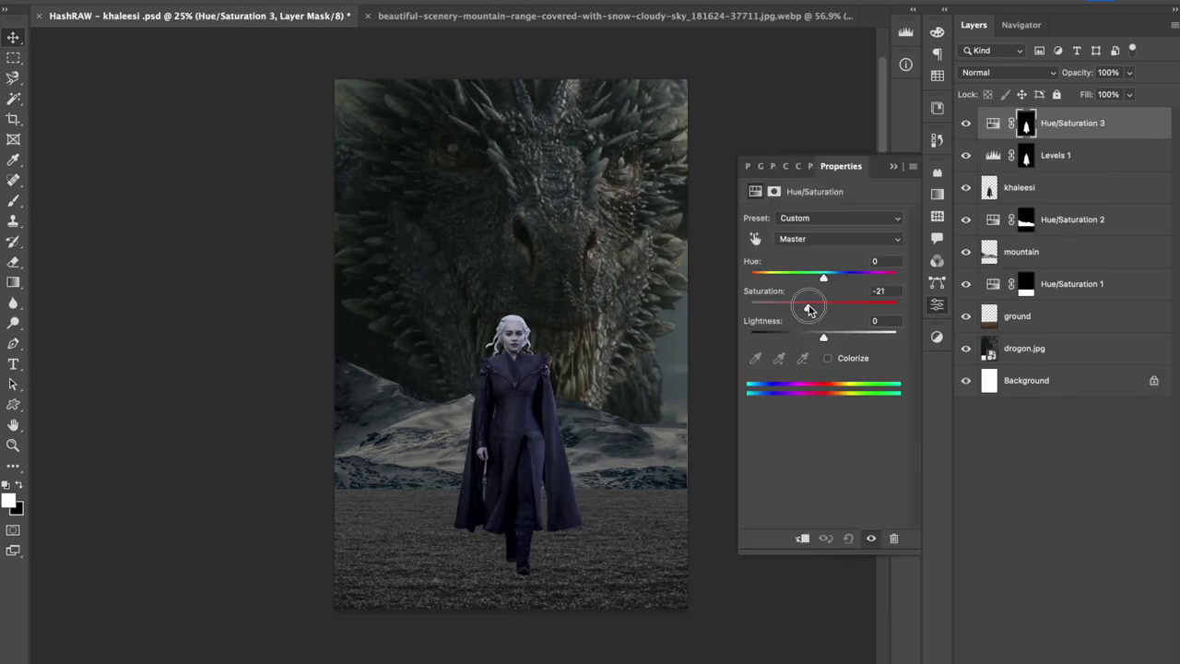
{"action": "left_click", "coordinate": [893, 167]}
Step: Darken the ground with a Levels adjustment at midtones 0.86
{"action": "left_click", "coordinate": [1033, 316]}
{"action": "left_click", "coordinate": [989, 316], "text": "ctrl"}
{"action": "left_click", "coordinate": [1067, 653]}
{"action": "left_click", "coordinate": [1098, 406]}
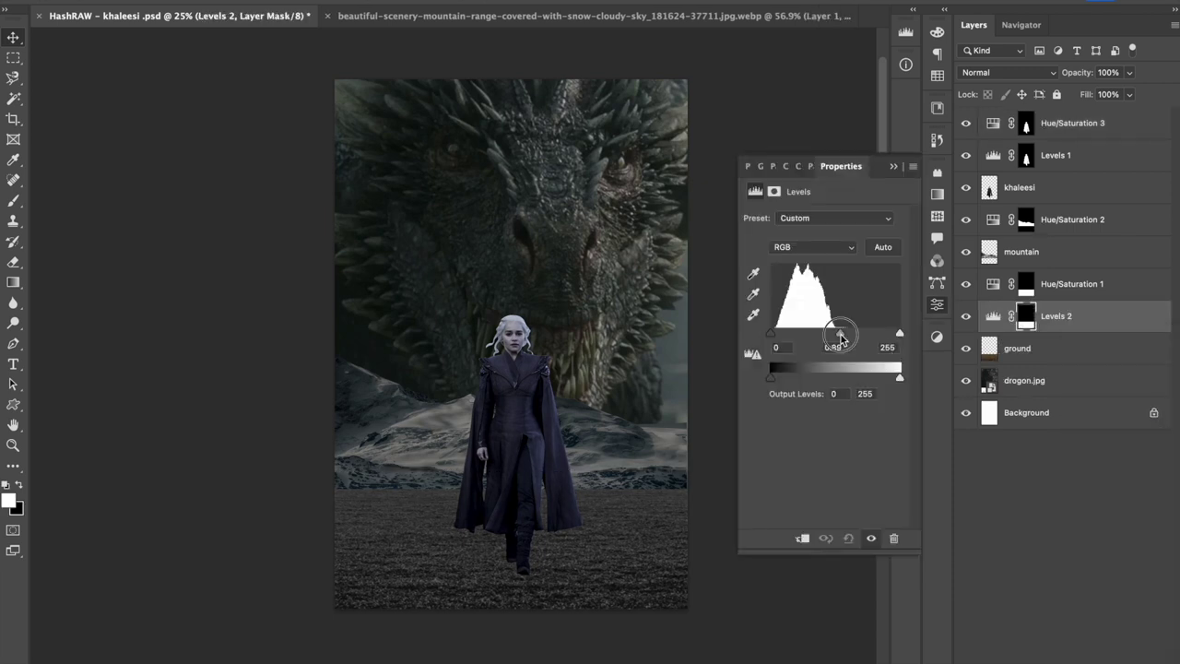
{"action": "left_click", "coordinate": [894, 167]}
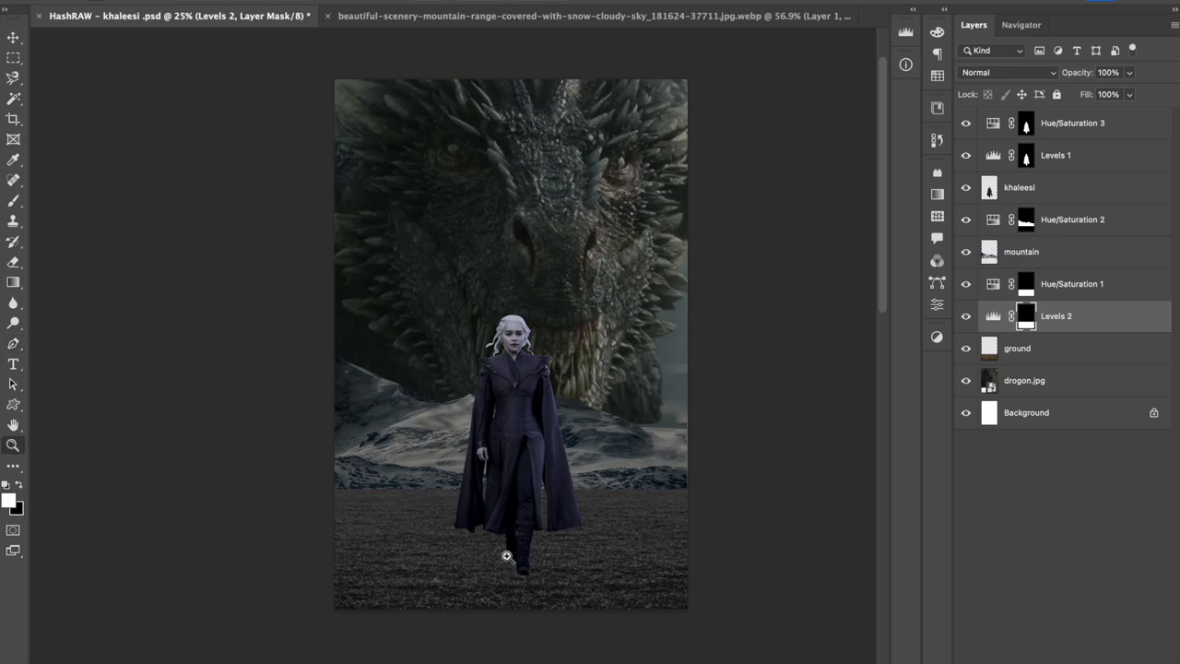
Step: Draw a triangle below the feet and fill it black on a new 'shadow' layer
{"action": "left_click_drag", "start_coordinate": [509, 564], "coordinate": [555, 182]}
{"action": "left_click", "coordinate": [210, 493]}
{"action": "left_click", "coordinate": [726, 497]}
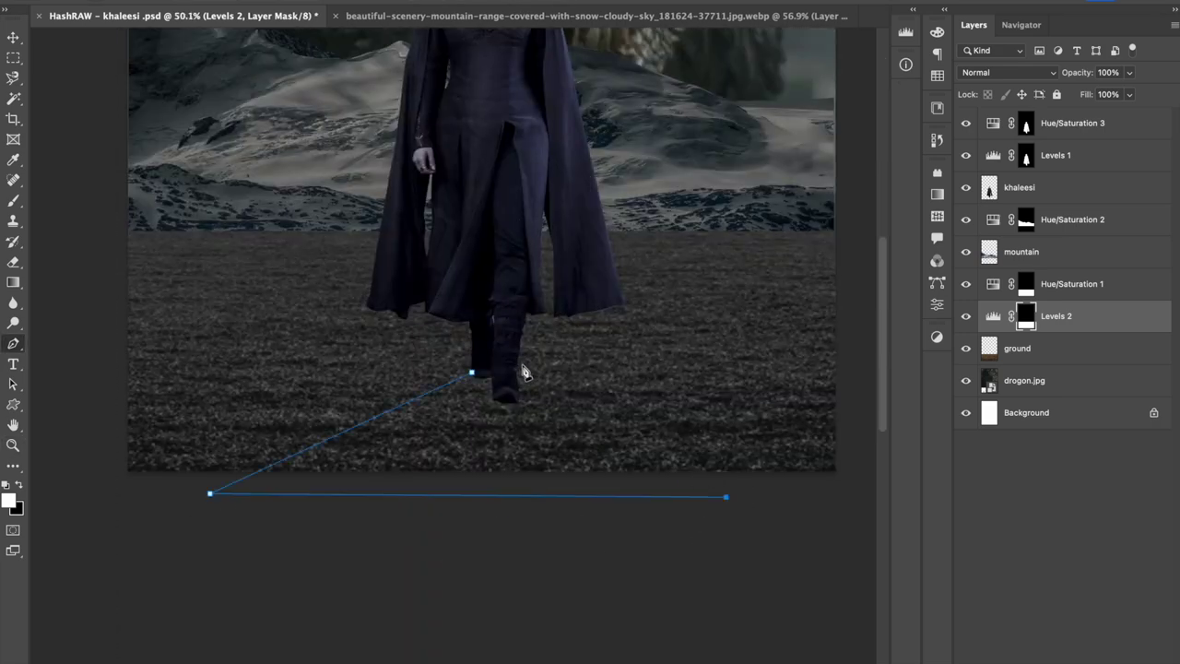
{"action": "key", "text": "ctrl+Return"}
{"action": "key", "text": "ctrl+shift+n"}
{"action": "type", "text": "shadow"}
{"action": "key", "text": "Return"}
{"action": "key", "text": "alt+BackSpace"}
{"action": "key", "text": "ctrl+BackSpace"}
{"action": "key", "text": "ctrl+d"}
Step: Reshape the shadow triangle and soften it with a Gaussian Blur
{"action": "key", "text": "ctrl+minus"}
{"action": "key", "text": "ctrl+minus"}
{"action": "key", "text": "ctrl+t"}
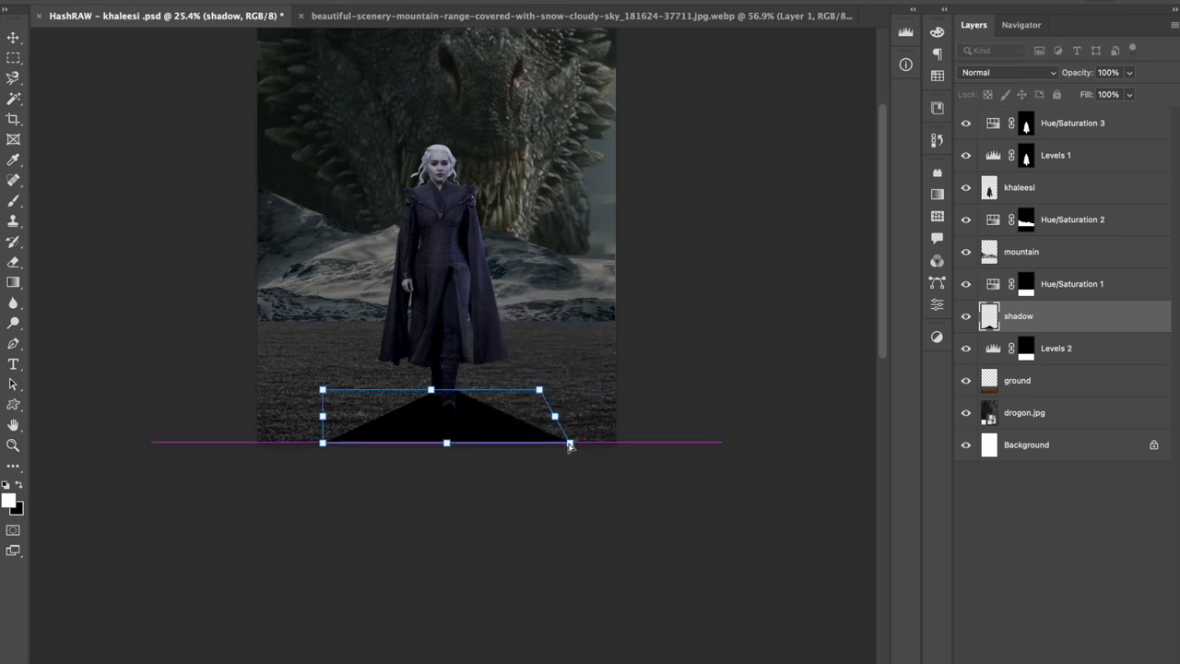
{"action": "key", "text": "Return"}
{"action": "key", "text": "ctrl+0"}
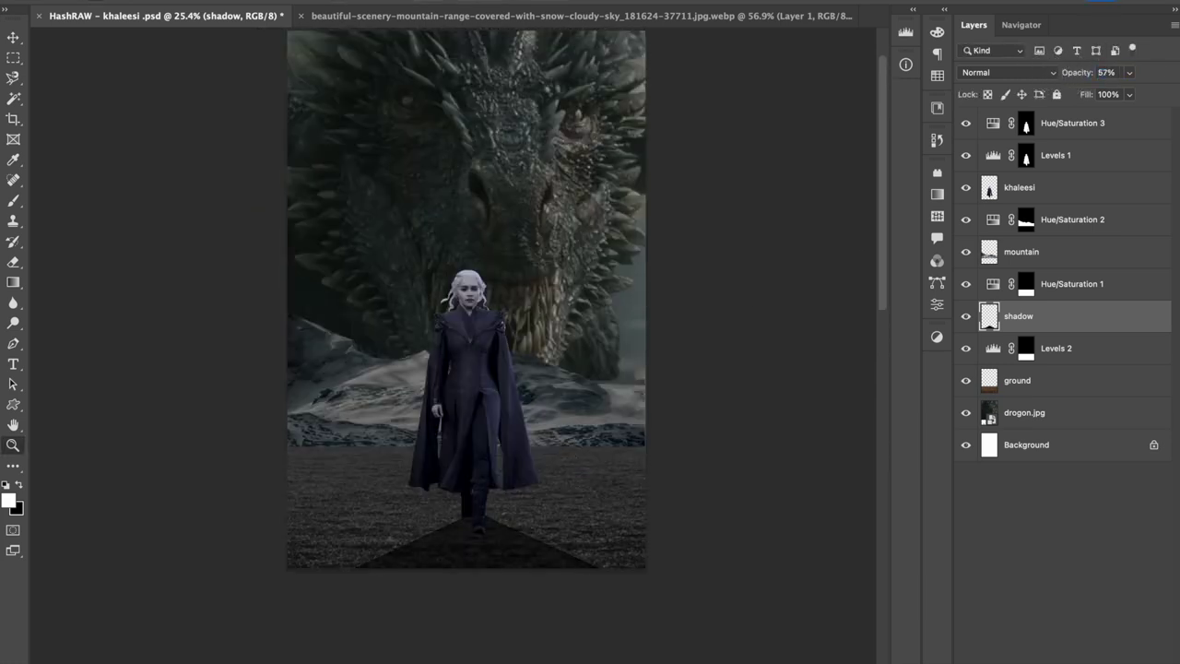
{"action": "left_click", "coordinate": [632, 205]}
{"action": "left_click_drag", "start_coordinate": [474, 374], "coordinate": [461, 374]}
{"action": "key", "text": "Return"}
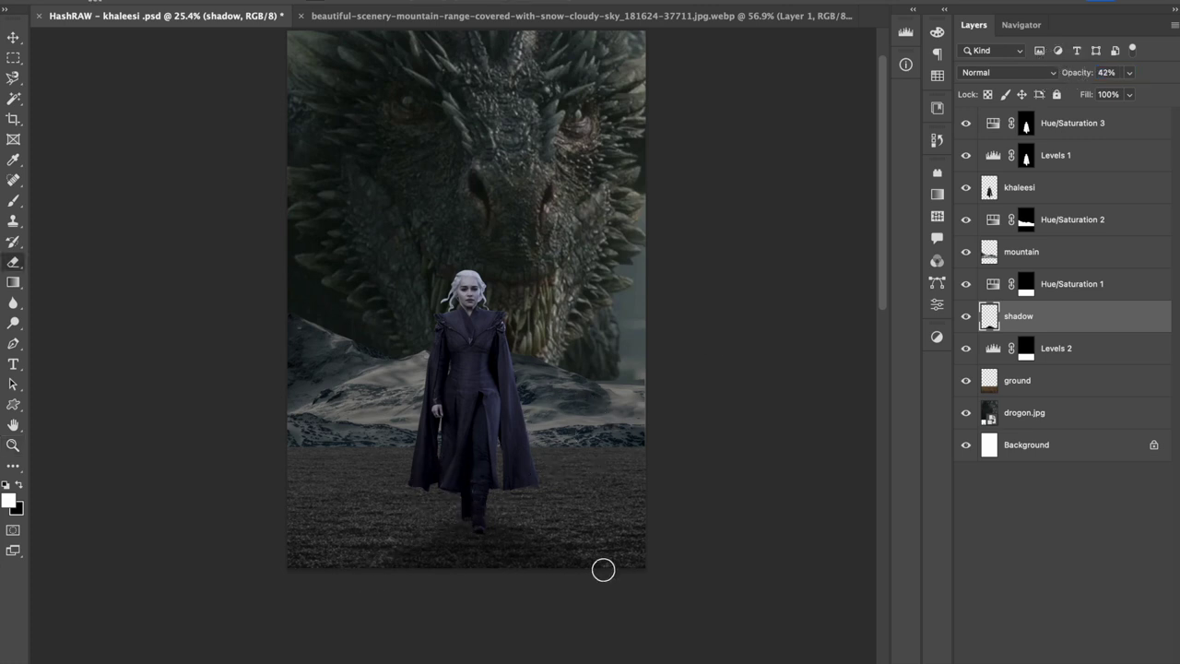
{"action": "scroll", "coordinate": [522, 522], "scroll_direction": "up", "scroll_amount": 2}
{"action": "key", "text": "z"}
{"action": "right_click", "coordinate": [595, 247]}
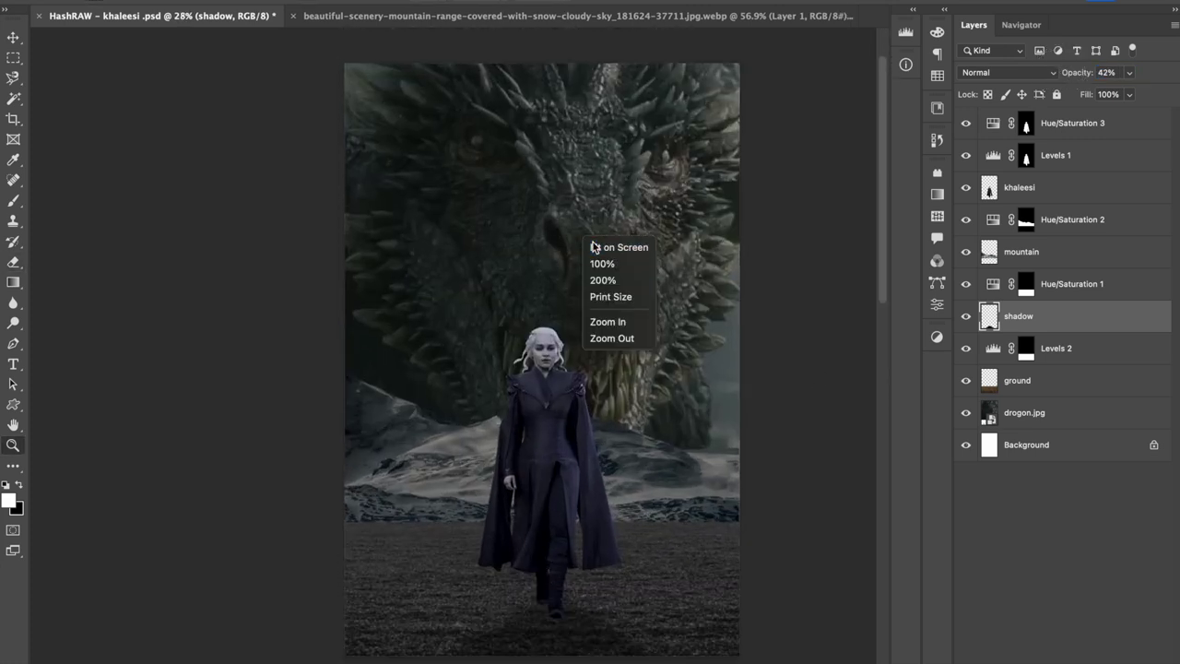
Step: Duplicate the drogon.jpg layer and name the copy 'drogon 2'
{"action": "left_click", "coordinate": [595, 248]}
{"action": "left_click", "coordinate": [1051, 189]}
{"action": "left_click", "coordinate": [1028, 412]}
{"action": "key", "text": "ctrl+j"}
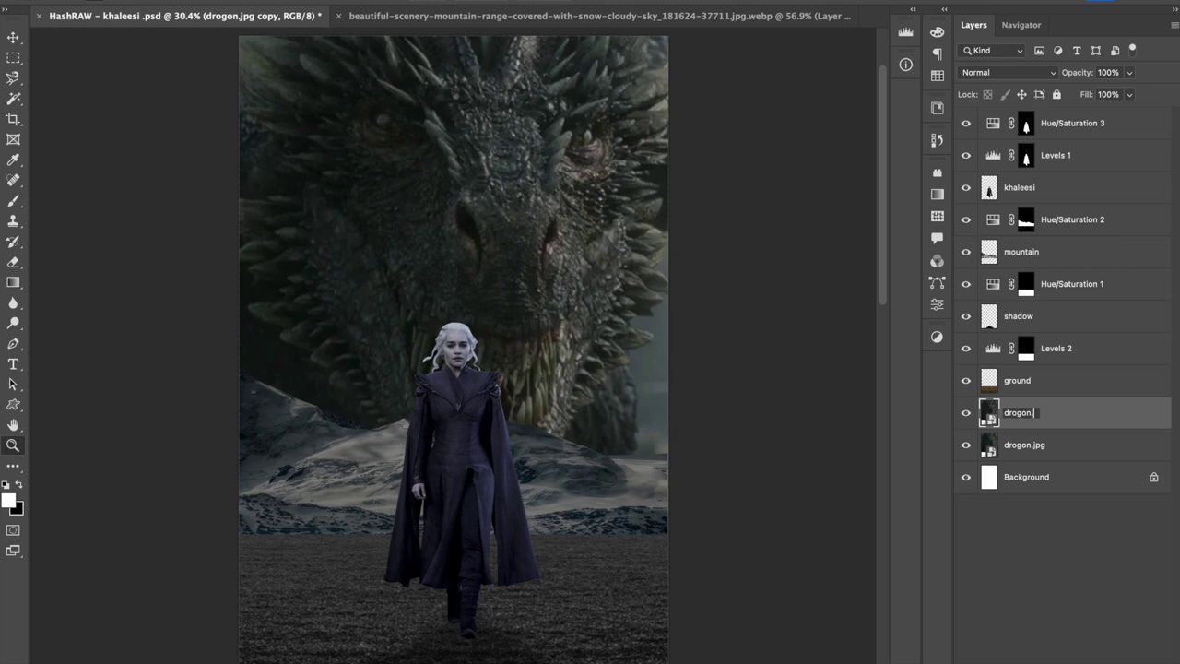
{"action": "type", "text": "2"}
{"action": "key", "text": "Return"}
Step: Darken drogon 2 with a Levels adjustment, black 14 and white 223
{"action": "left_click", "coordinate": [1060, 656]}
{"action": "left_click", "coordinate": [1088, 425]}
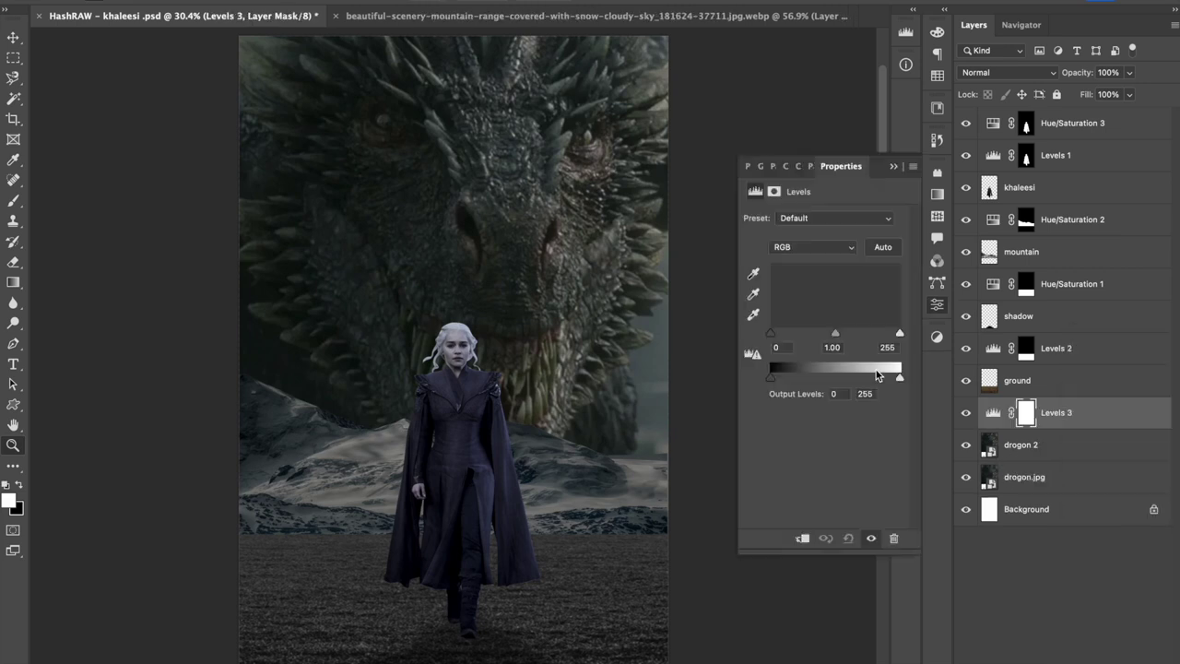
{"action": "left_click_drag", "start_coordinate": [782, 338], "coordinate": [779, 337]}
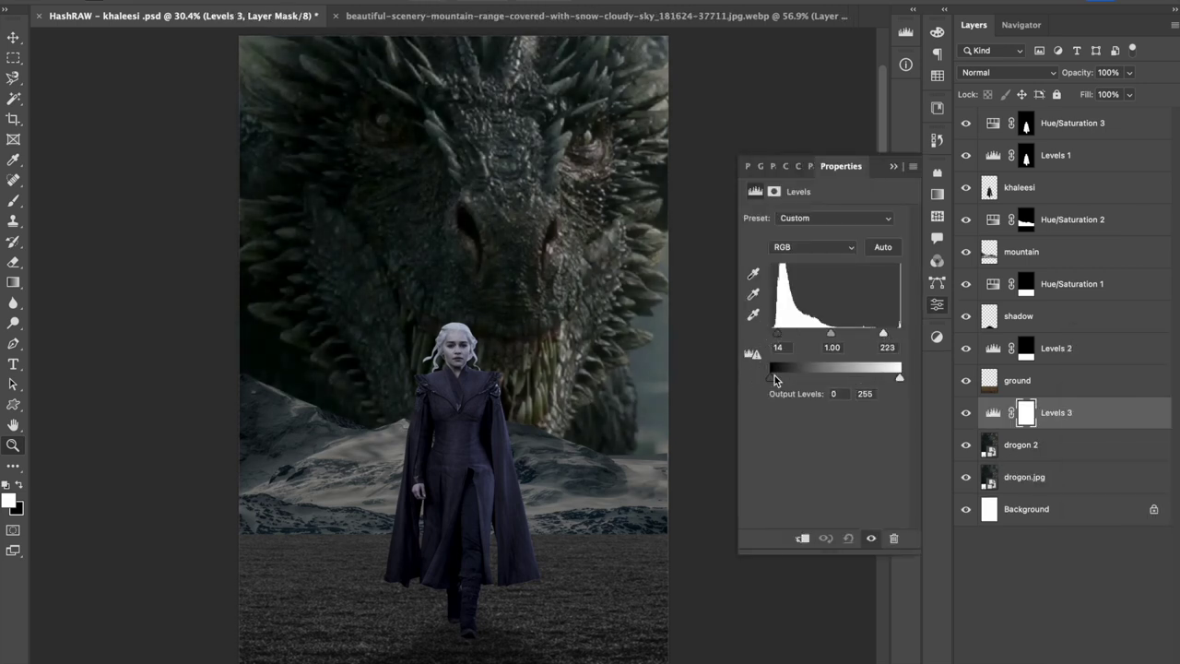
{"action": "left_click", "coordinate": [893, 166]}
Step: Add a colorized Hue/Saturation tint at hue 219, slightly darkened
{"action": "left_click", "coordinate": [1050, 446]}
{"action": "left_click", "coordinate": [1061, 656]}
{"action": "left_click", "coordinate": [1119, 480]}
{"action": "left_click", "coordinate": [827, 358]}
{"action": "left_click_drag", "start_coordinate": [830, 277], "coordinate": [839, 281]}
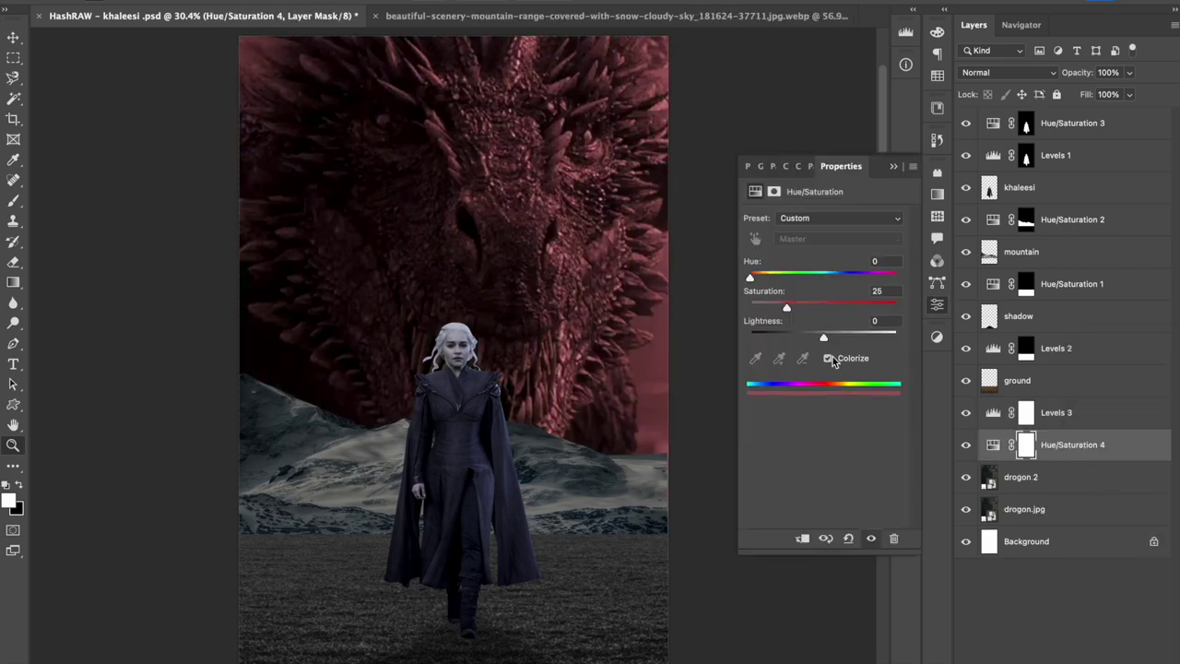
{"action": "left_click_drag", "start_coordinate": [823, 338], "coordinate": [822, 339]}
{"action": "left_click", "coordinate": [894, 166]}
Step: Merge the blue tint down into drogon 2 and open its blend-mode list
{"action": "left_click", "coordinate": [1001, 476], "text": "shift"}
{"action": "key", "text": "ctrl+e"}
{"action": "left_click", "coordinate": [1008, 72]}
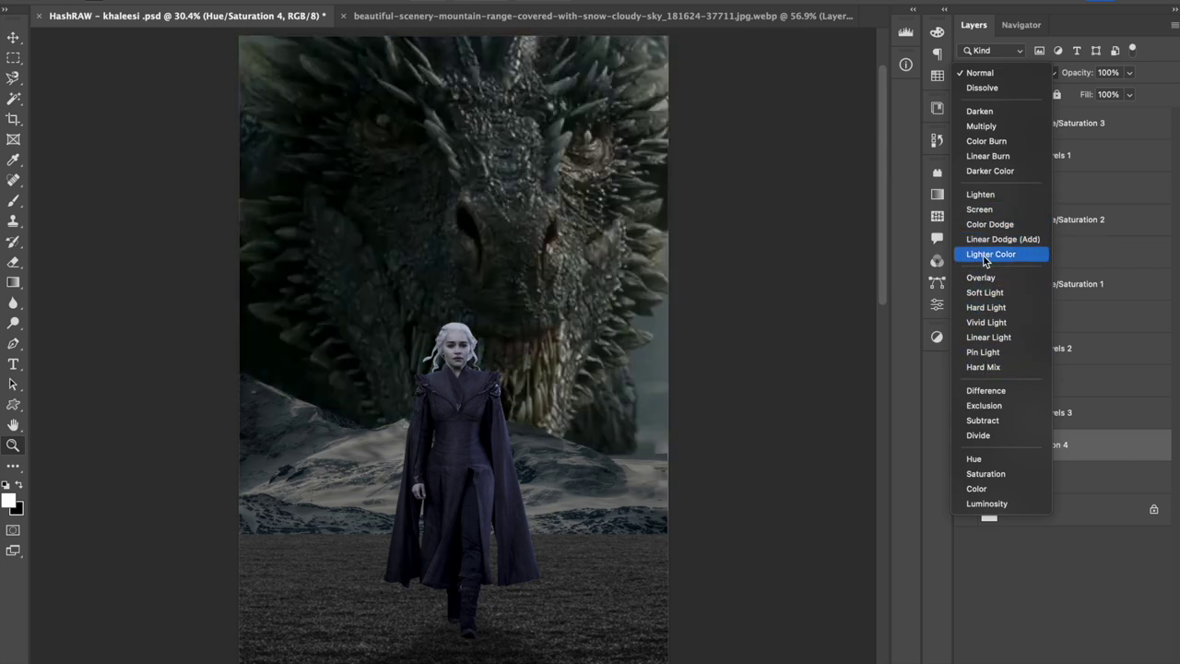
Step: Set the merged blue dragon copy to Overlay blending
{"action": "left_click", "coordinate": [981, 278]}
{"action": "scroll", "coordinate": [582, 141], "scroll_direction": "up", "scroll_amount": 3}
{"action": "scroll", "coordinate": [582, 141], "scroll_direction": "up", "scroll_amount": 2}
{"action": "key", "text": "b"}
Step: Tint drogon.jpg with a Hue/Saturation layer: Colorize, Hue 200, Saturation 17, Lightness -10
{"action": "left_click", "coordinate": [1024, 477]}
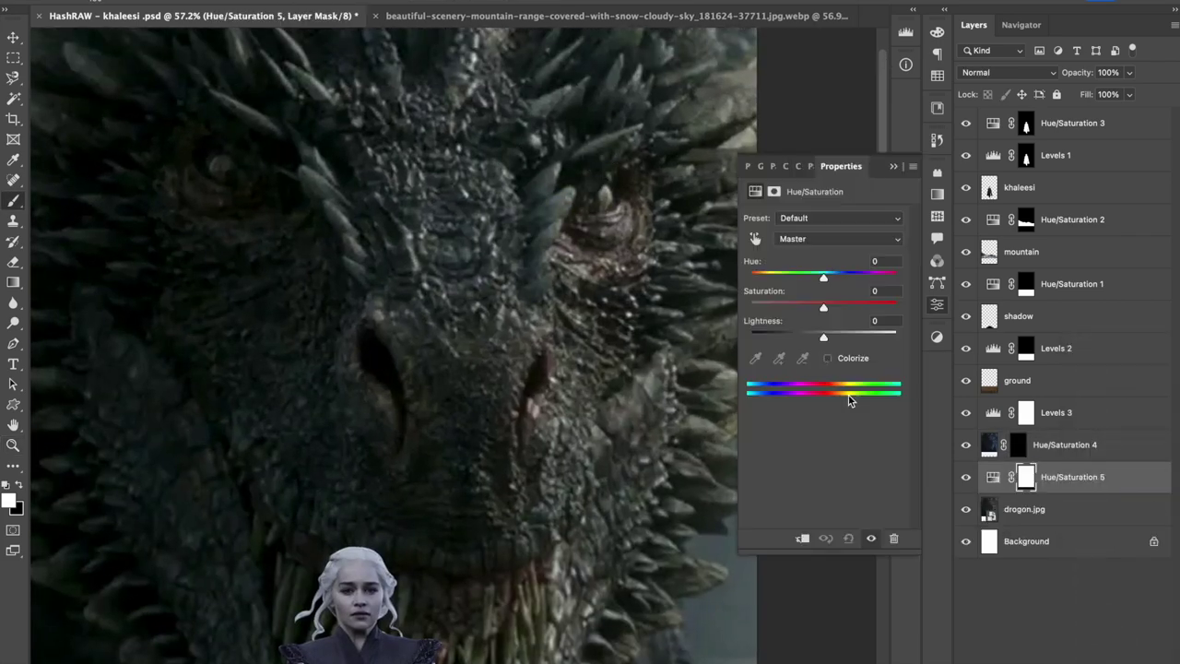
{"action": "left_click", "coordinate": [828, 358]}
{"action": "left_click_drag", "start_coordinate": [752, 276], "coordinate": [831, 277]}
{"action": "left_click_drag", "start_coordinate": [824, 338], "coordinate": [815, 338]}
{"action": "left_click_drag", "start_coordinate": [769, 307], "coordinate": [775, 310]}
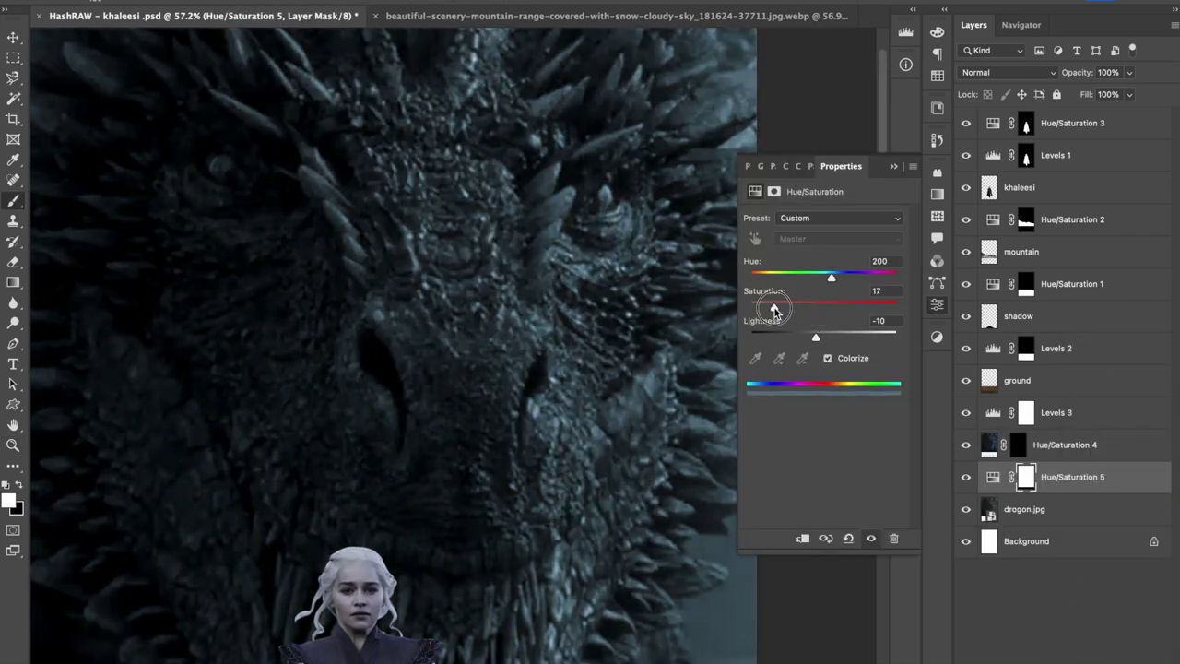
{"action": "left_click", "coordinate": [891, 167]}
Step: Target the black mask of the blue Overlay layer
{"action": "scroll", "coordinate": [670, 268], "scroll_direction": "down", "scroll_amount": 5}
{"action": "scroll", "coordinate": [670, 268], "scroll_direction": "up", "scroll_amount": 3}
{"action": "scroll", "coordinate": [670, 267], "scroll_direction": "up", "scroll_amount": 5}
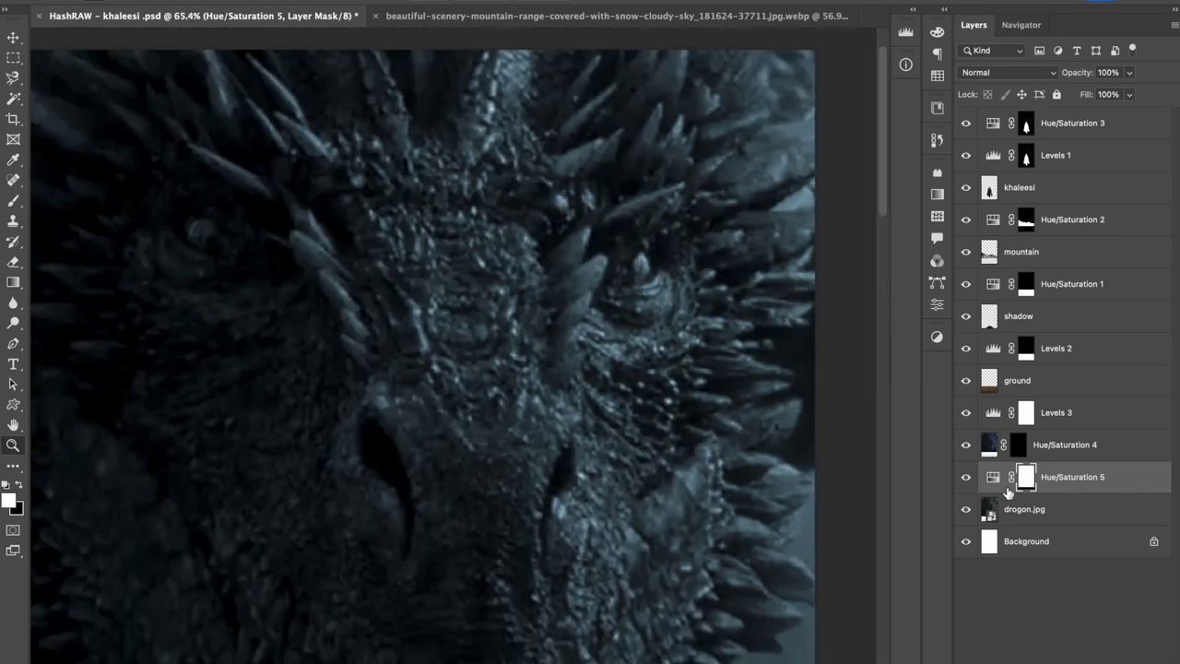
{"action": "key", "text": "alt+bracketright"}
{"action": "left_click", "coordinate": [1018, 444]}
Step: Paint white on the mask to reveal blue highlights on the upper, right and top spikes and face
{"action": "key", "text": "x"}
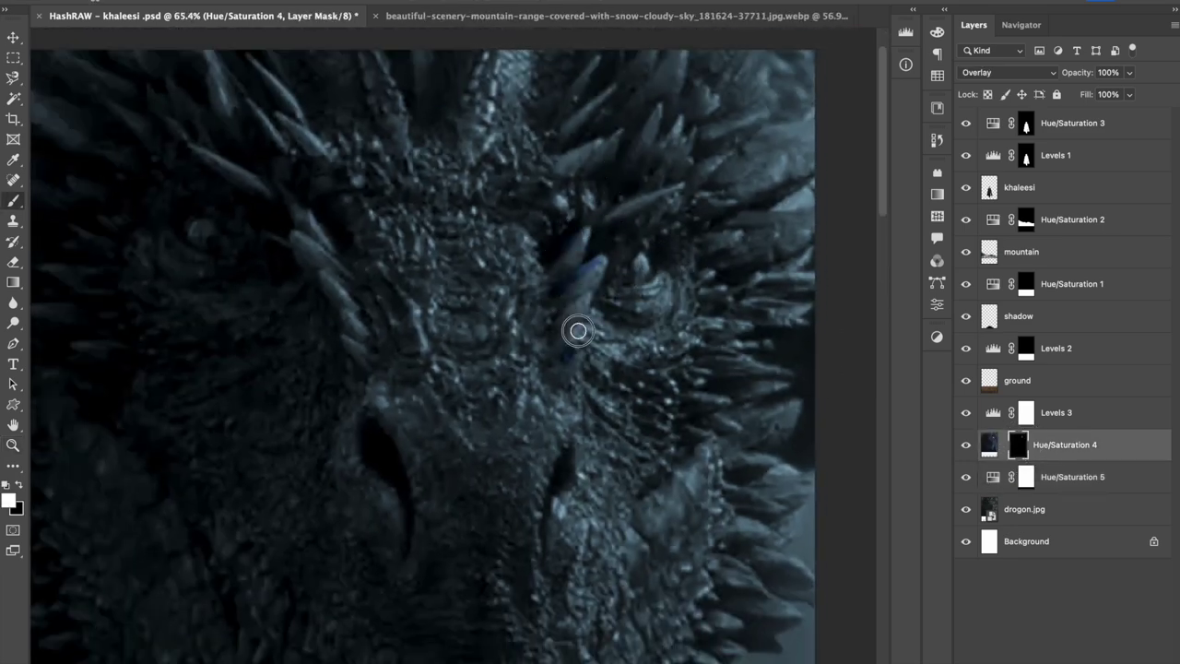
{"action": "left_click_drag", "start_coordinate": [684, 125], "coordinate": [596, 70]}
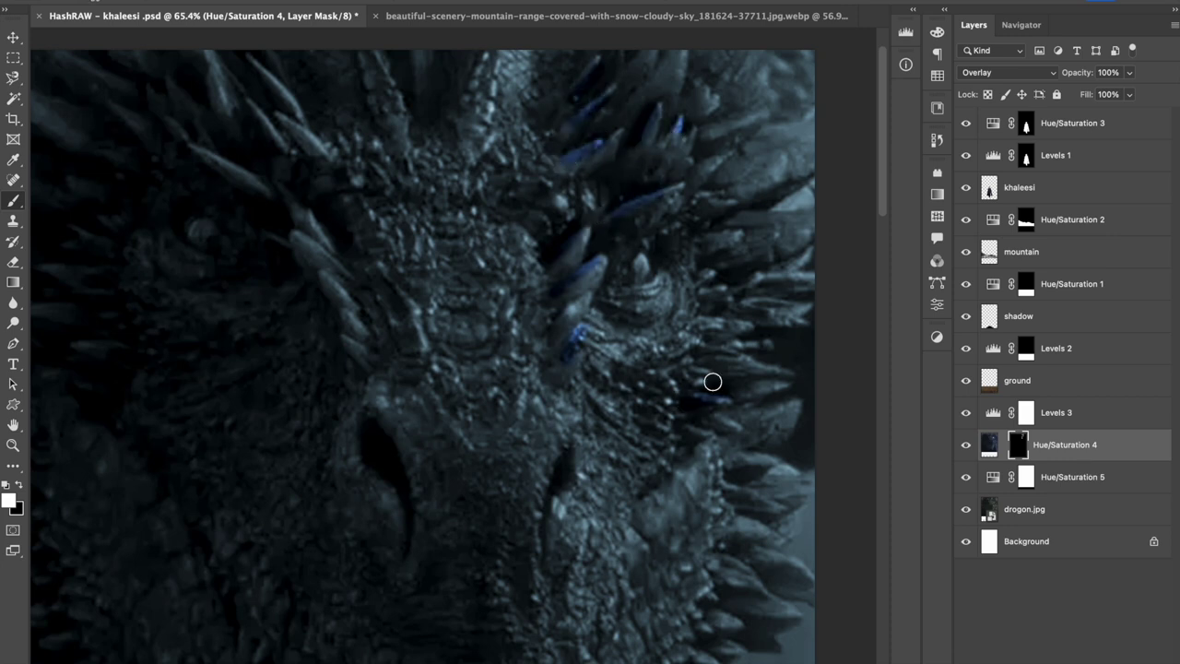
{"action": "left_click_drag", "start_coordinate": [713, 381], "coordinate": [724, 277]}
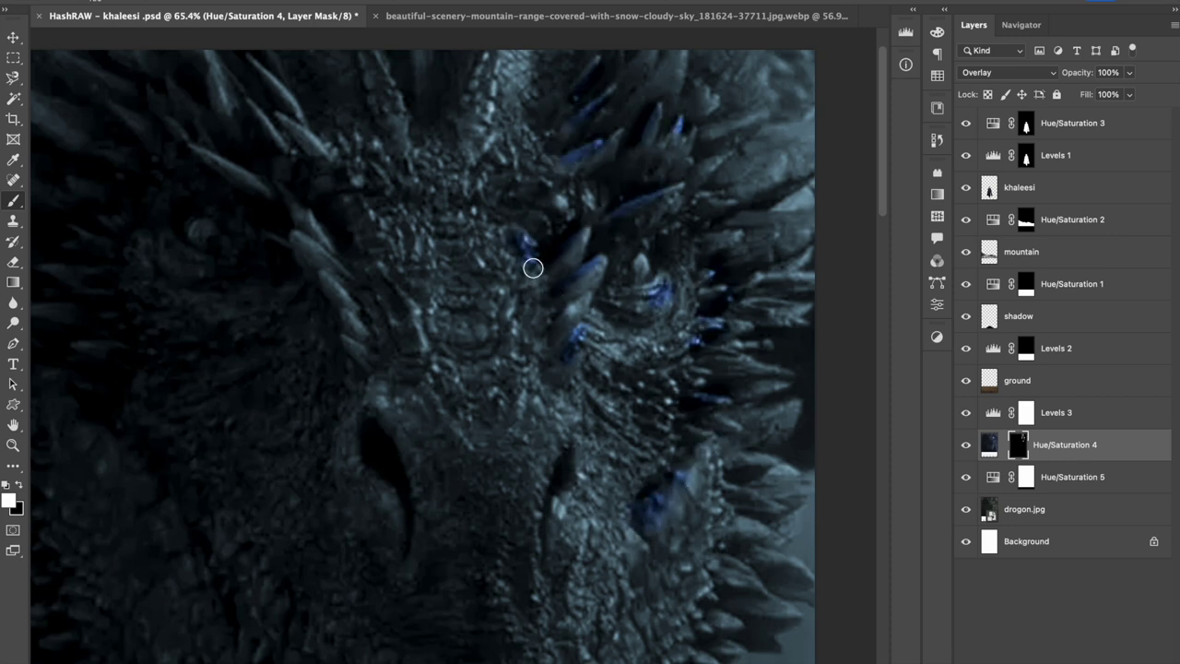
{"action": "left_click_drag", "start_coordinate": [545, 178], "coordinate": [522, 80]}
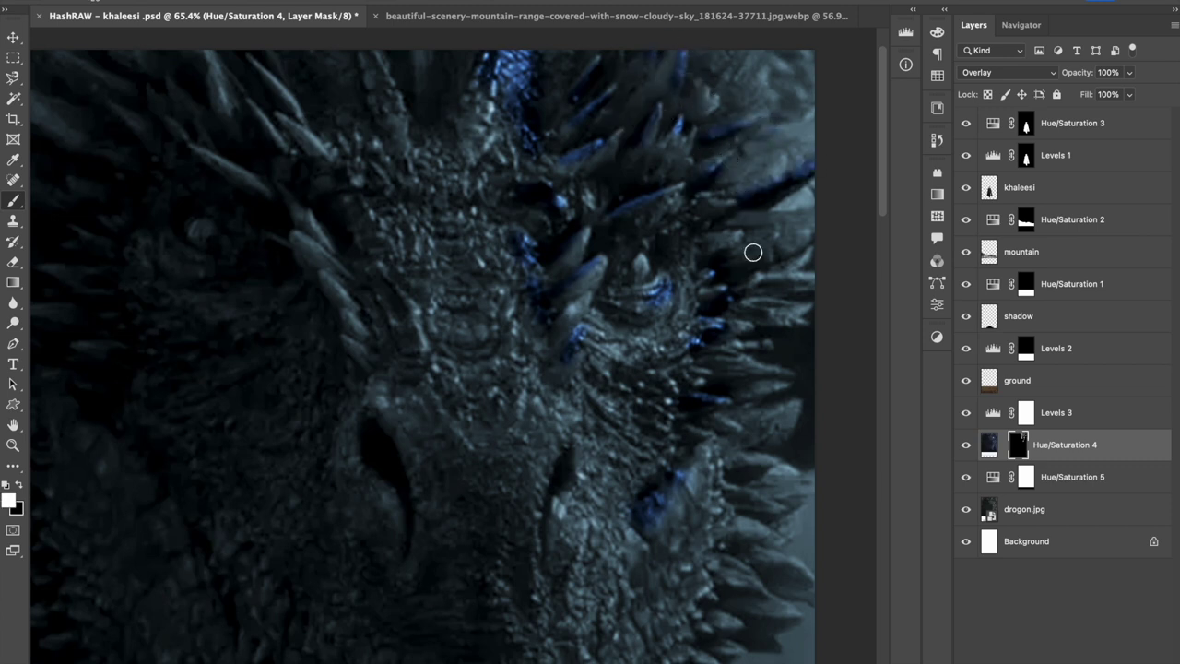
{"action": "left_click_drag", "start_coordinate": [760, 470], "coordinate": [716, 314]}
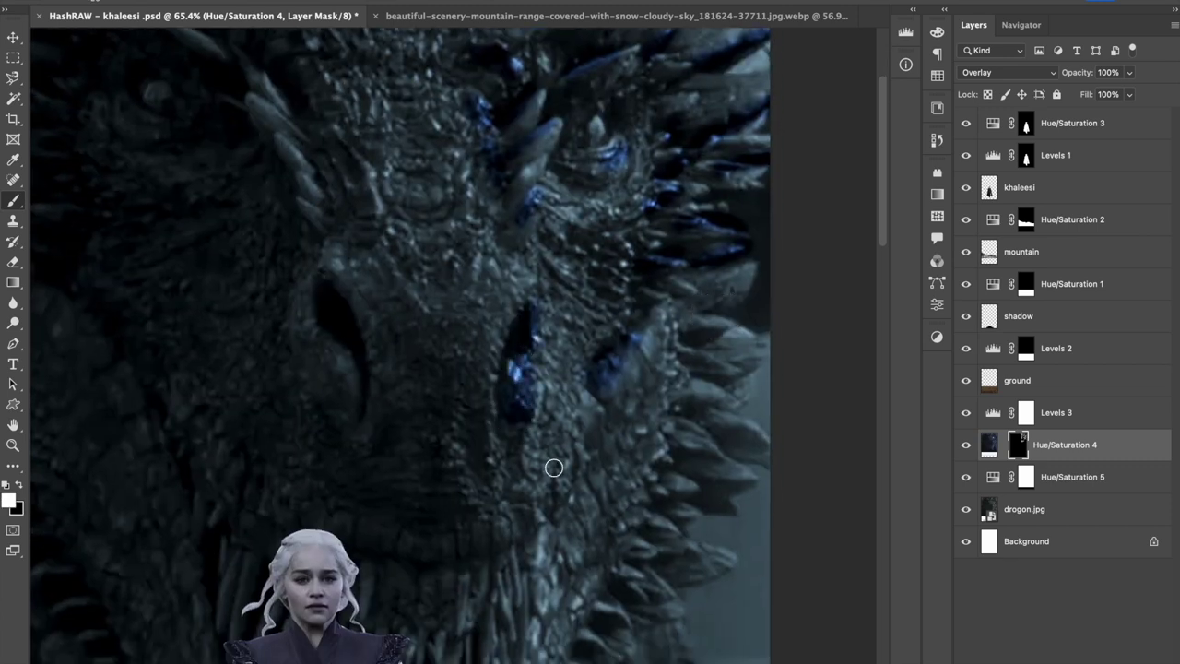
{"action": "scroll", "coordinate": [533, 517], "scroll_direction": "down", "scroll_amount": 5}
{"action": "mouse_move", "coordinate": [464, 532]}
{"action": "left_mouse_down"}
{"action": "mouse_move", "coordinate": [508, 526]}
{"action": "mouse_move", "coordinate": [461, 400]}
{"action": "mouse_move", "coordinate": [440, 514]}
{"action": "left_mouse_up"}
Step: Reveal blue tone to the right of the eye and down the neck
{"action": "key", "text": "z"}
{"action": "left_click", "coordinate": [459, 403], "text": "alt"}
{"action": "left_click", "coordinate": [458, 403]}
{"action": "key", "text": "b"}
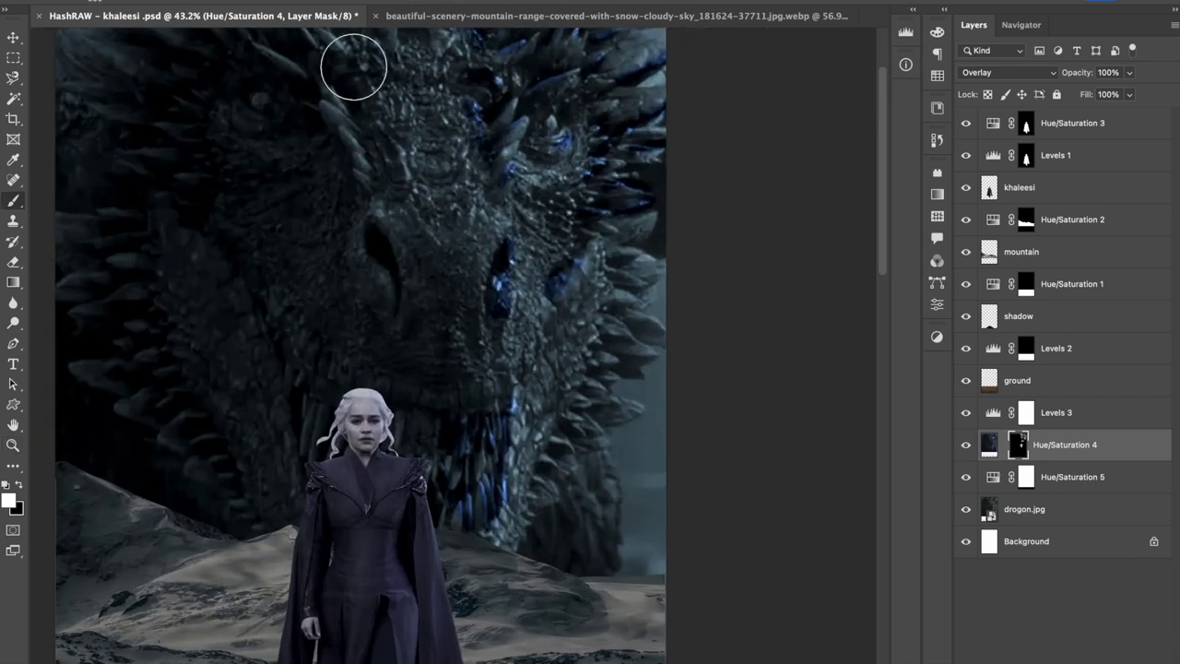
{"action": "mouse_move", "coordinate": [533, 252]}
{"action": "left_mouse_down"}
{"action": "mouse_move", "coordinate": [625, 276]}
{"action": "mouse_move", "coordinate": [622, 335]}
{"action": "mouse_move", "coordinate": [535, 492]}
{"action": "mouse_move", "coordinate": [528, 384]}
{"action": "left_mouse_up"}
{"action": "key", "text": "z"}
{"action": "left_click", "coordinate": [528, 385], "text": "alt"}
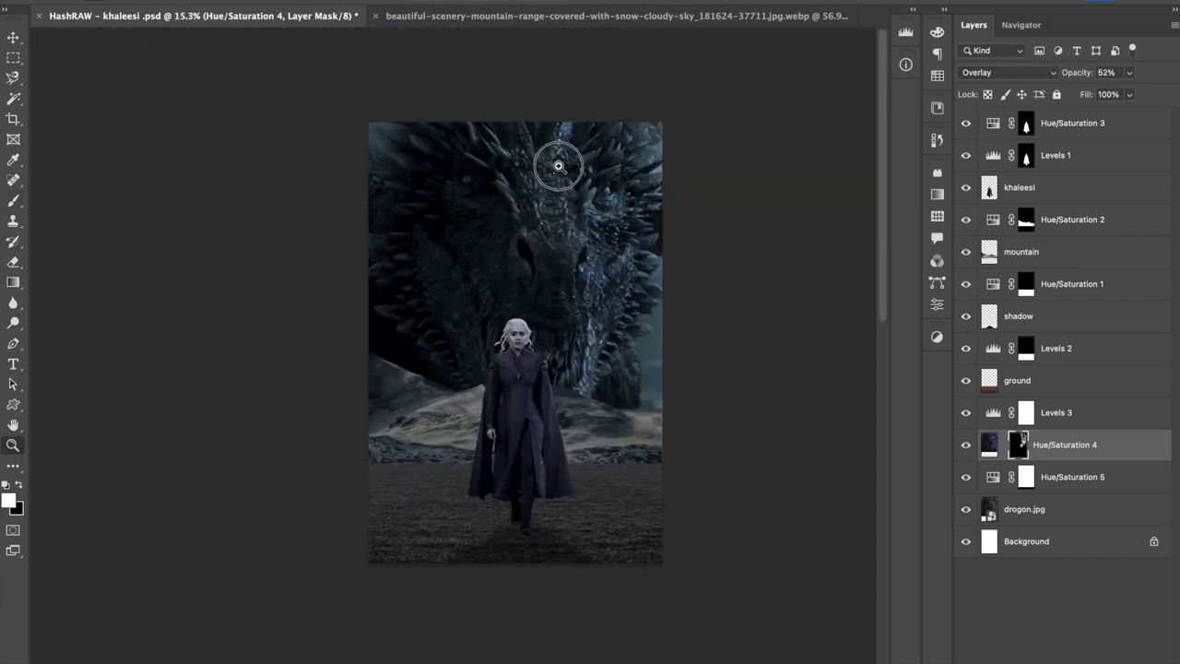
Step: Set the blue Overlay layer's opacity to 52% and zoom in on the dragon's head
{"action": "left_click_drag", "start_coordinate": [553, 163], "coordinate": [473, 429]}
{"action": "key", "text": "b"}
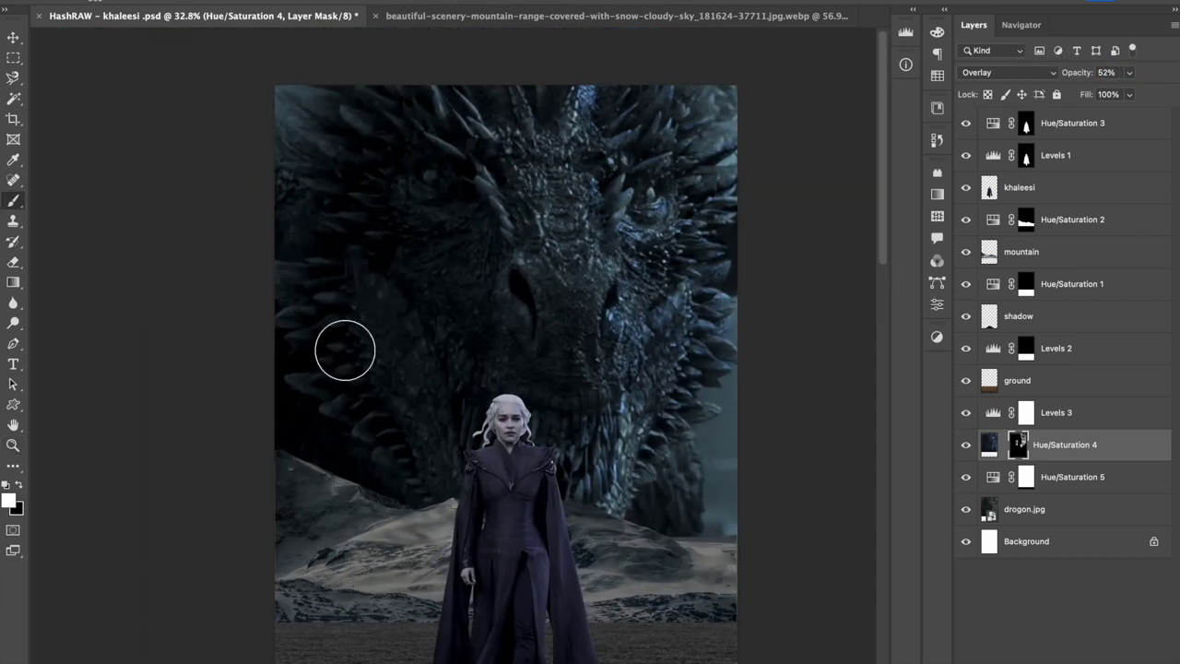
{"action": "key", "text": "z"}
{"action": "left_click_drag", "start_coordinate": [641, 295], "coordinate": [874, 466]}
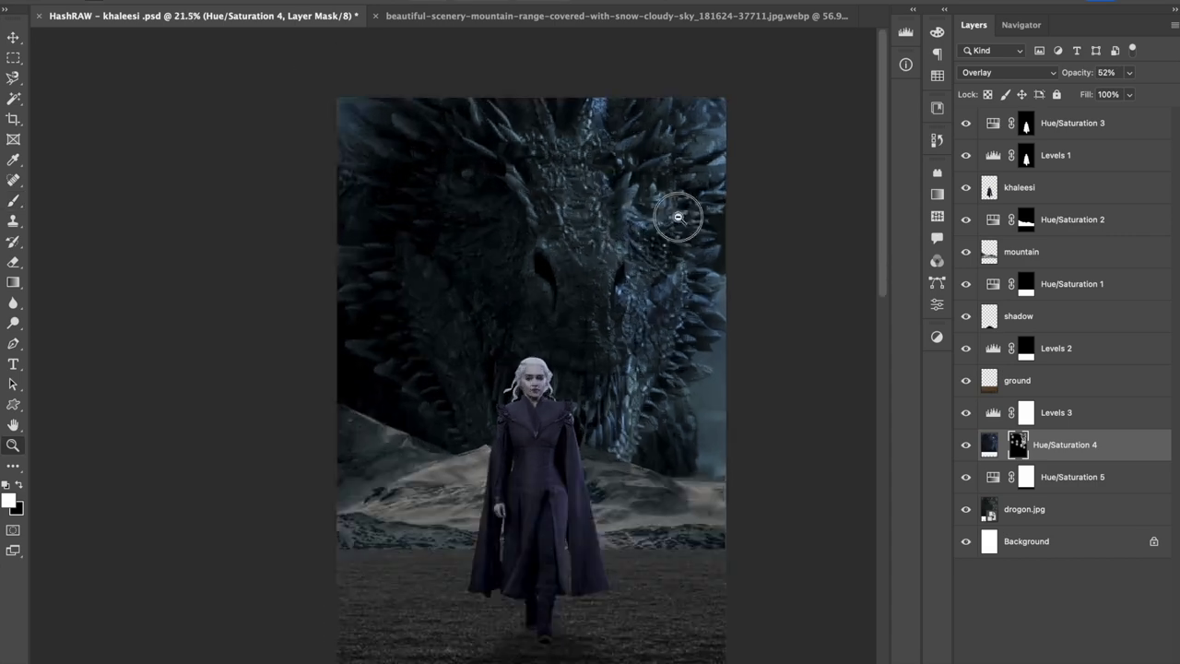
{"action": "scroll", "coordinate": [633, 203], "scroll_direction": "up", "scroll_amount": 5}
{"action": "scroll", "coordinate": [585, 274], "scroll_direction": "up", "scroll_amount": 2}
{"action": "scroll", "coordinate": [585, 274], "scroll_direction": "down", "scroll_amount": 5}
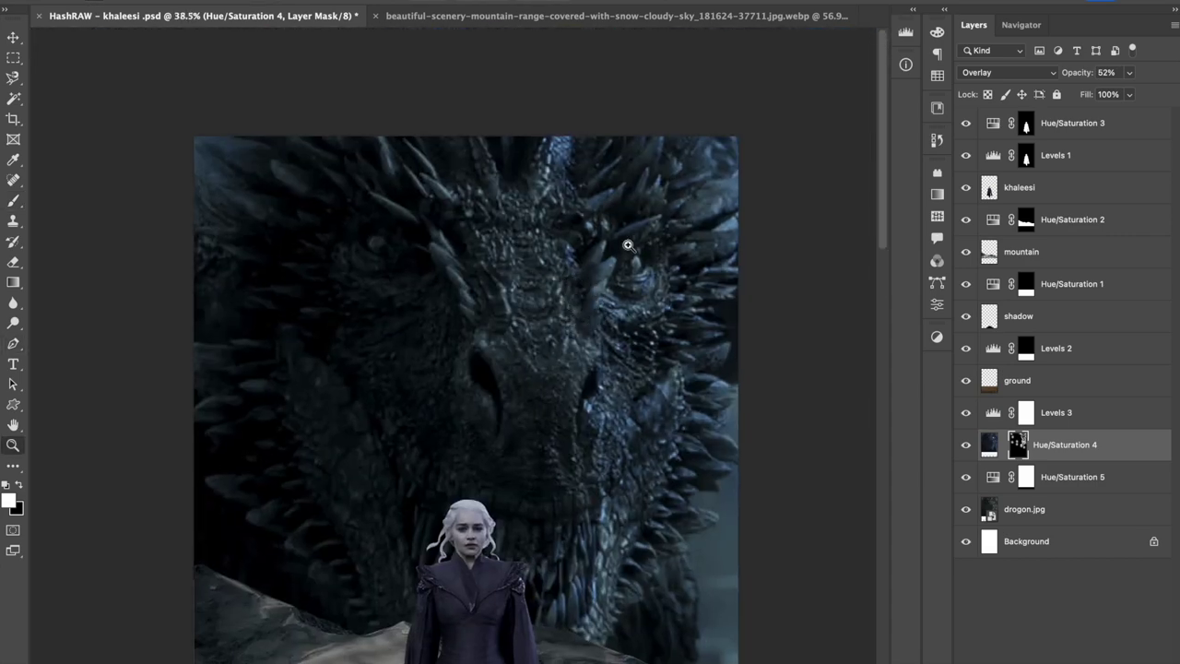
{"action": "scroll", "coordinate": [571, 286], "scroll_direction": "up", "scroll_amount": 2}
{"action": "key", "text": "b"}
{"action": "left_click", "coordinate": [8, 502]}
Step: Create a new layer and set the foreground colour to #ff0000
{"action": "type", "text": "000000"}
{"action": "key", "text": "Return"}
{"action": "key", "text": "ctrl+shift+alt+n"}
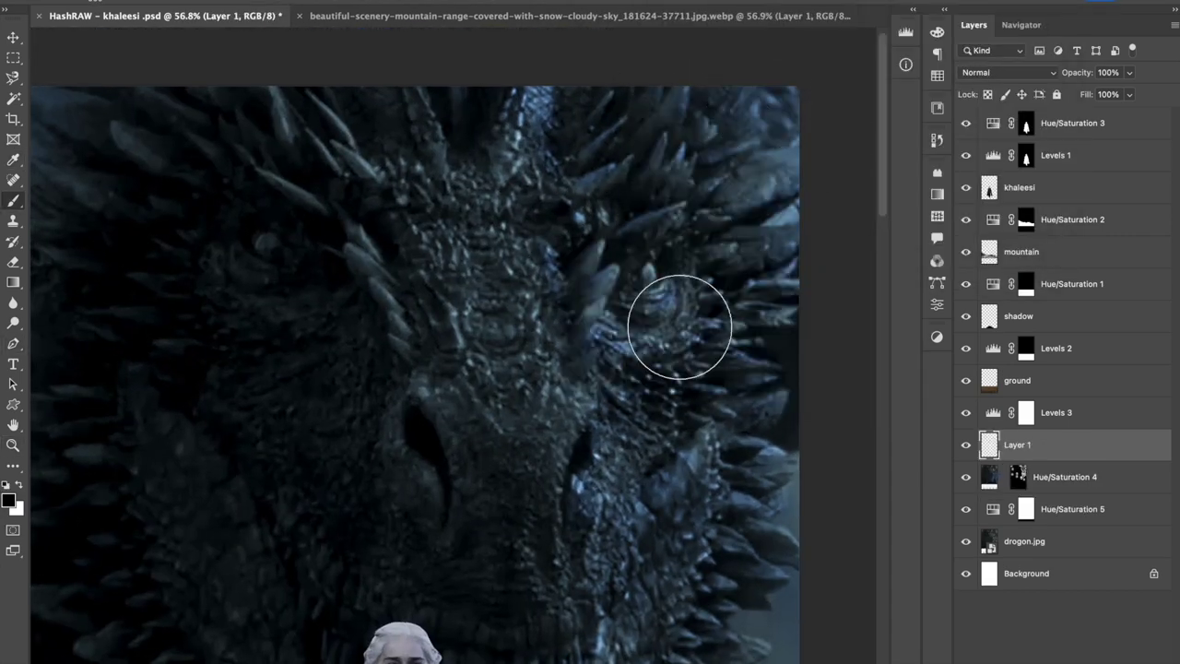
{"action": "left_click", "coordinate": [8, 502]}
{"action": "type", "text": "ff0000"}
{"action": "key", "text": "Return"}
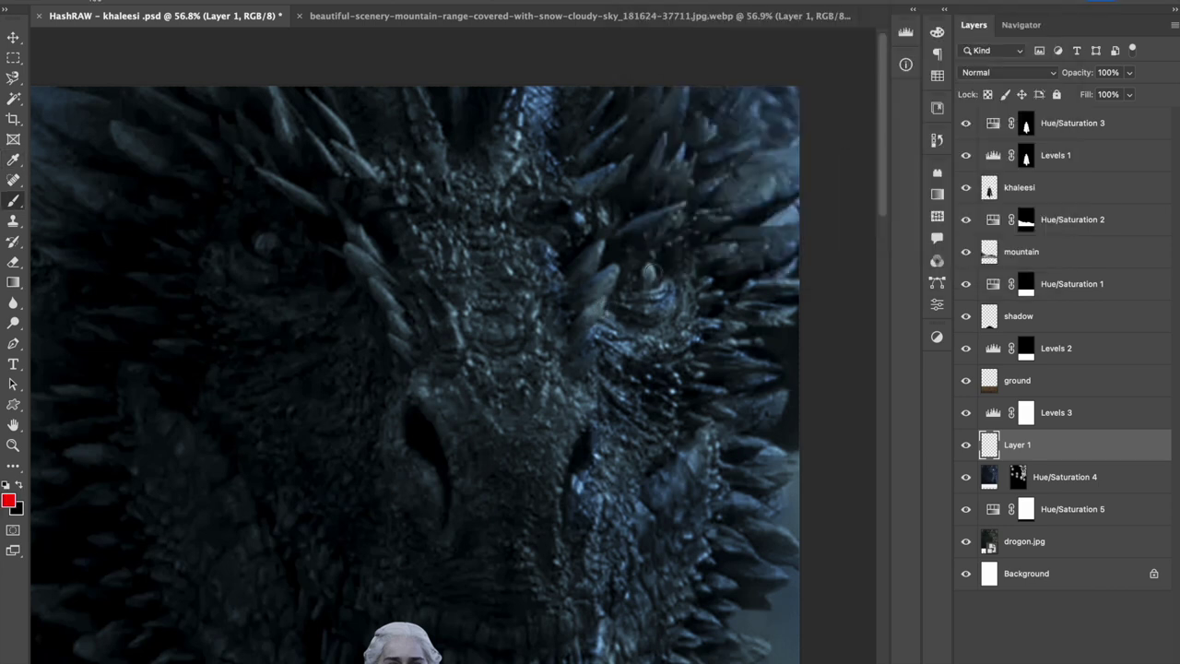
Step: Paint red over the dragon's eyes, blend the layer in Screen mode, and zoom out
{"action": "left_click_drag", "start_coordinate": [266, 241], "coordinate": [276, 249]}
{"action": "left_click", "coordinate": [1008, 72]}
{"action": "left_click", "coordinate": [992, 213]}
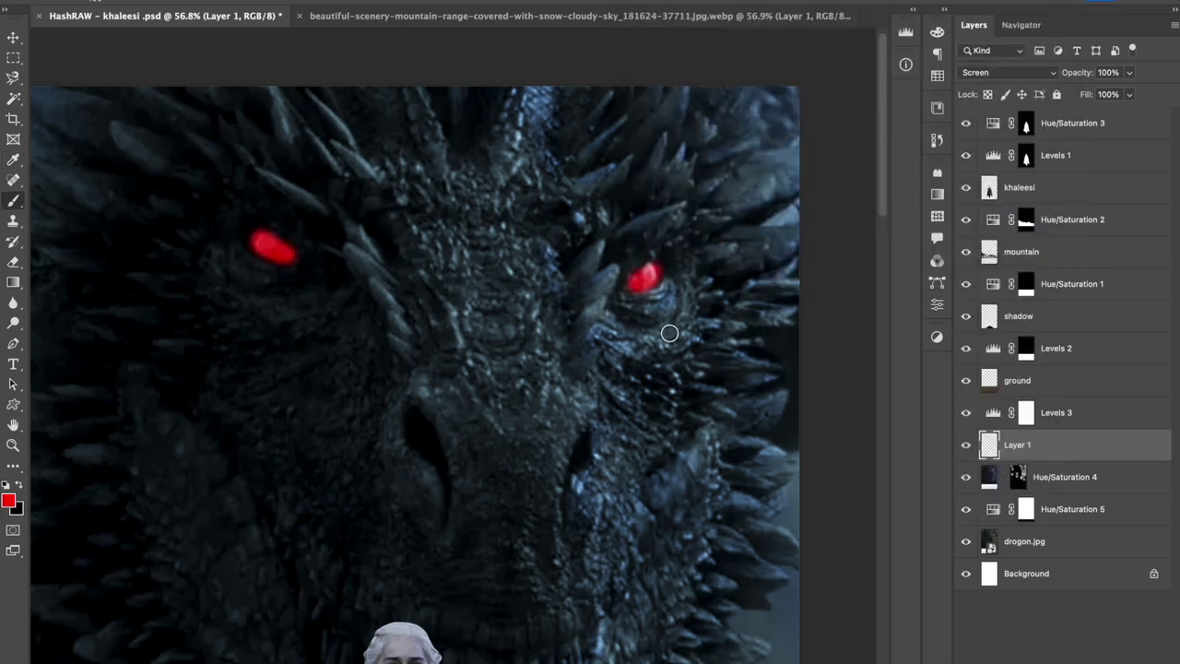
{"action": "key", "text": "z"}
{"action": "left_click", "coordinate": [649, 353], "text": "alt"}
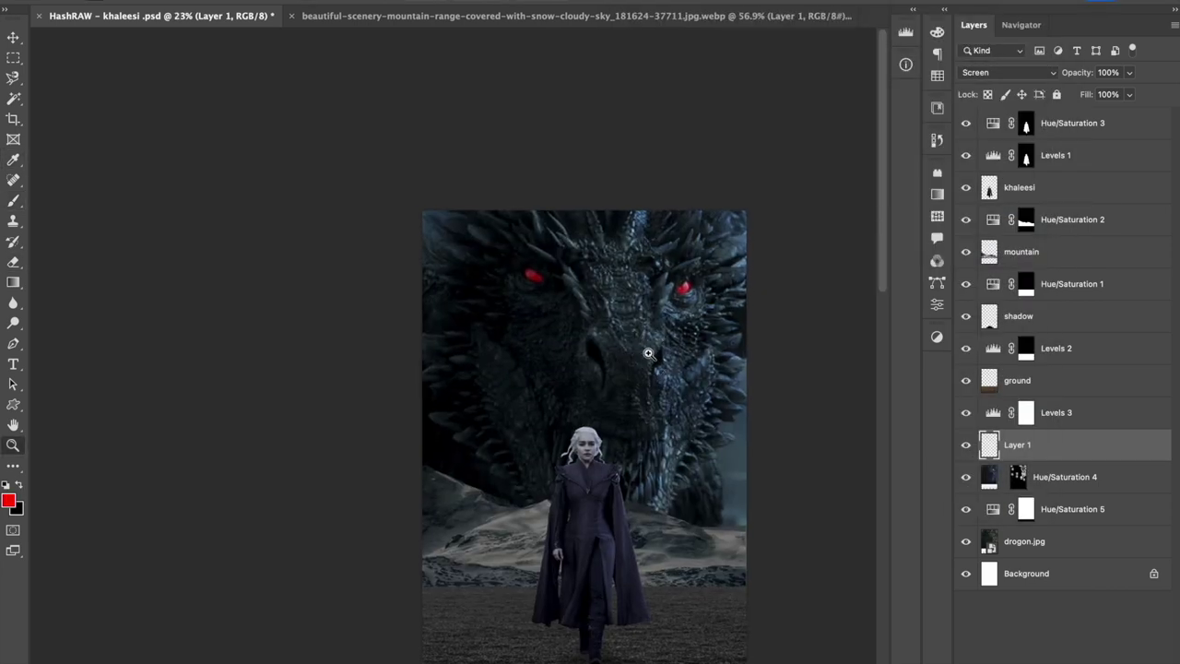
{"action": "left_click", "coordinate": [687, 313]}
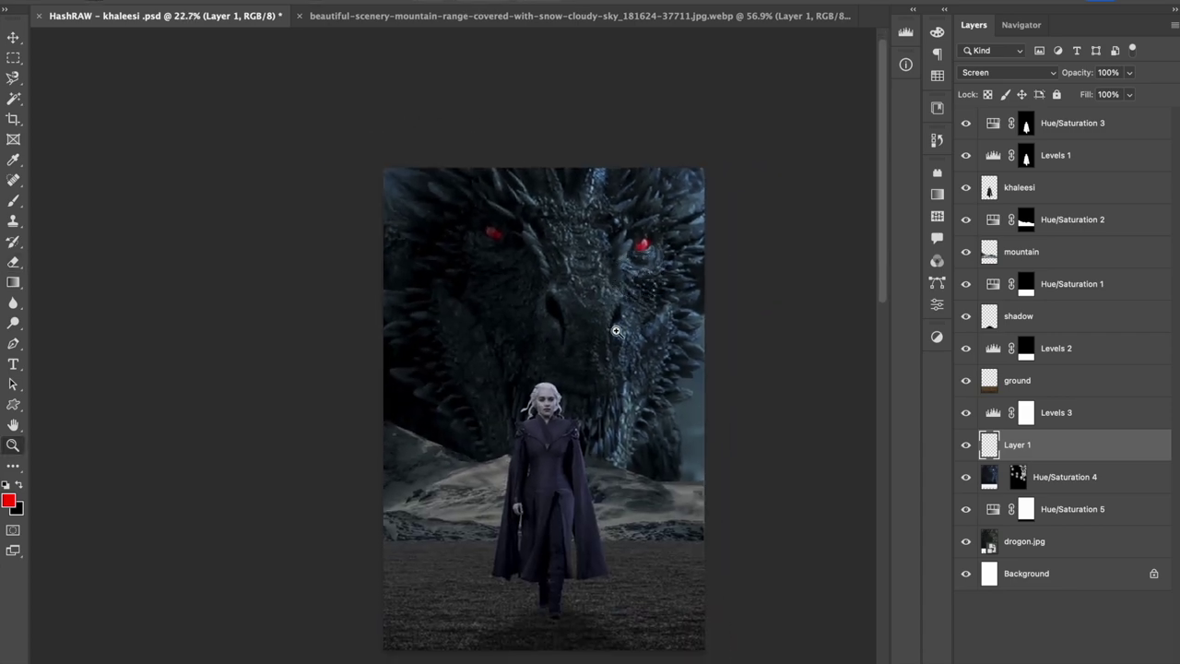
{"action": "scroll", "coordinate": [575, 261], "scroll_direction": "down", "scroll_amount": 3}
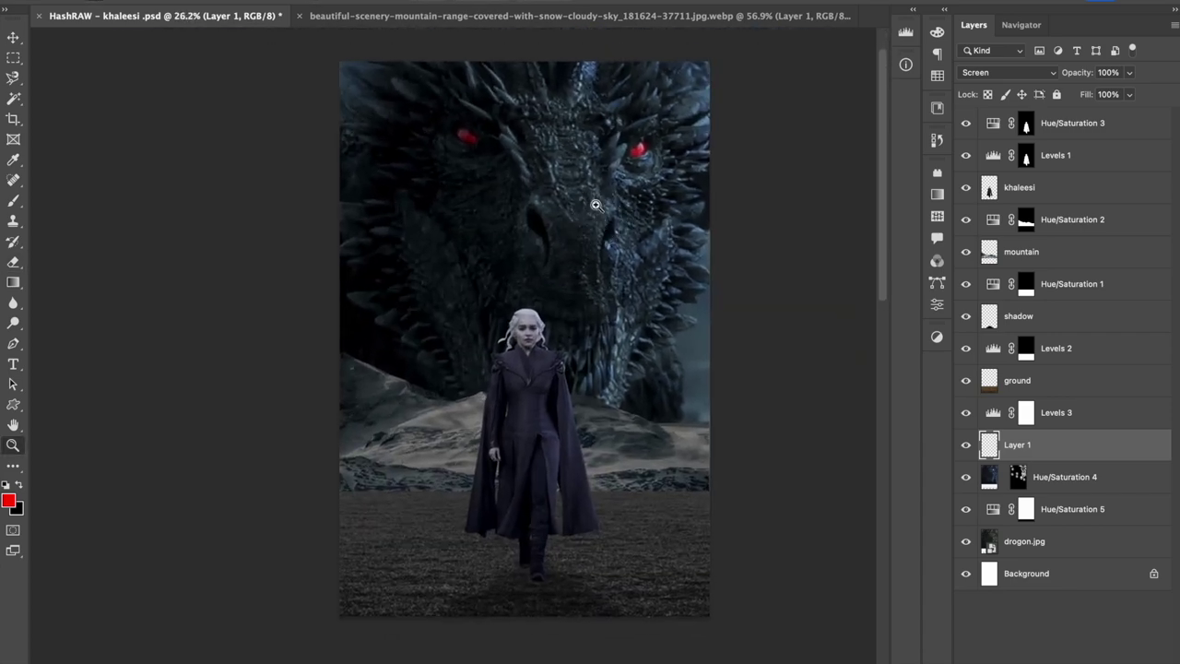
{"action": "left_click", "coordinate": [1024, 542]}
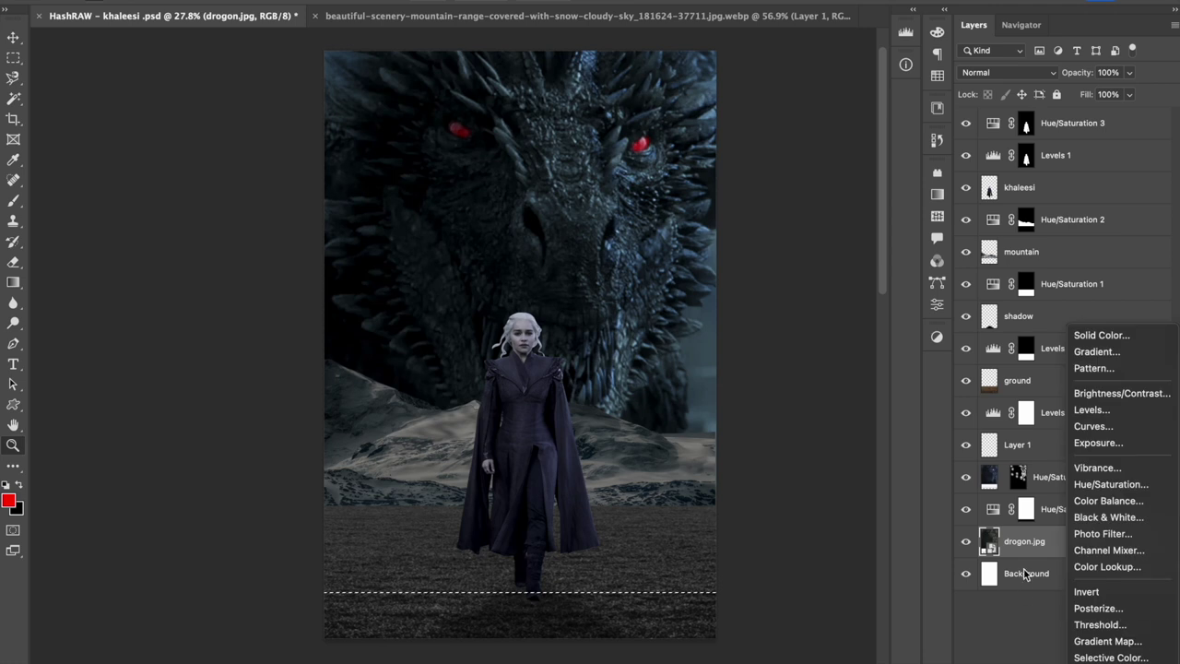
Step: Add Layer 2 with a Hue/Saturation adjustment and move it above the blue Overlay layer
{"action": "key", "text": "ctrl+j"}
{"action": "left_click", "coordinate": [1106, 498]}
{"action": "left_click_drag", "start_coordinate": [825, 307], "coordinate": [785, 308]}
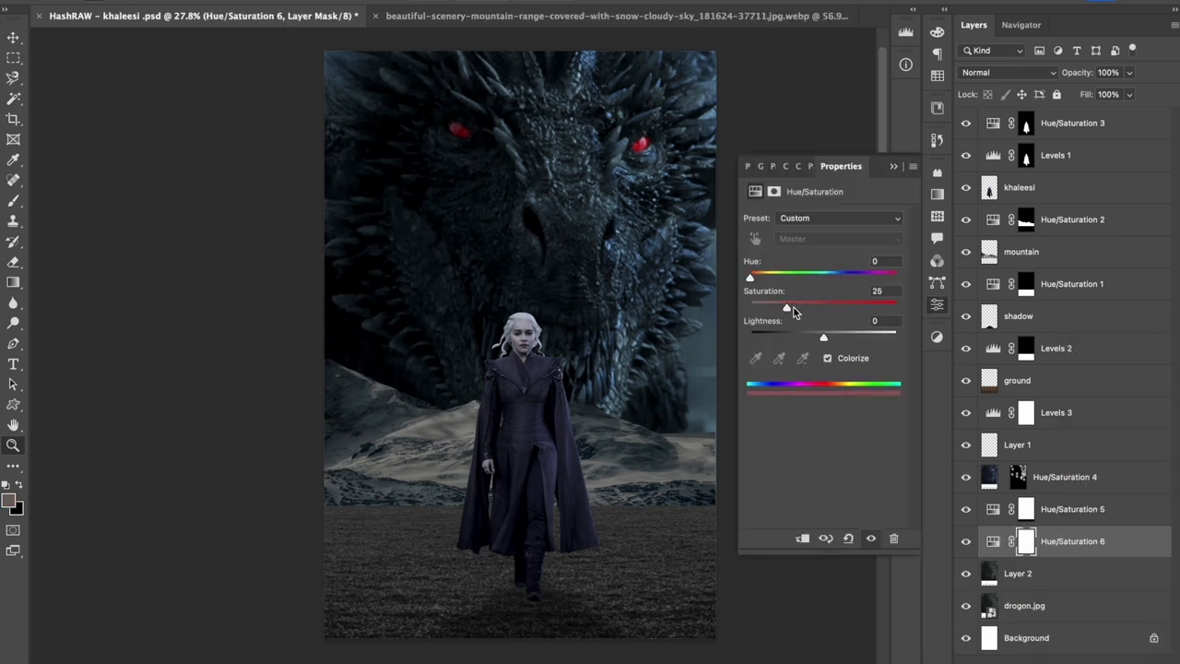
{"action": "left_click", "coordinate": [1077, 576]}
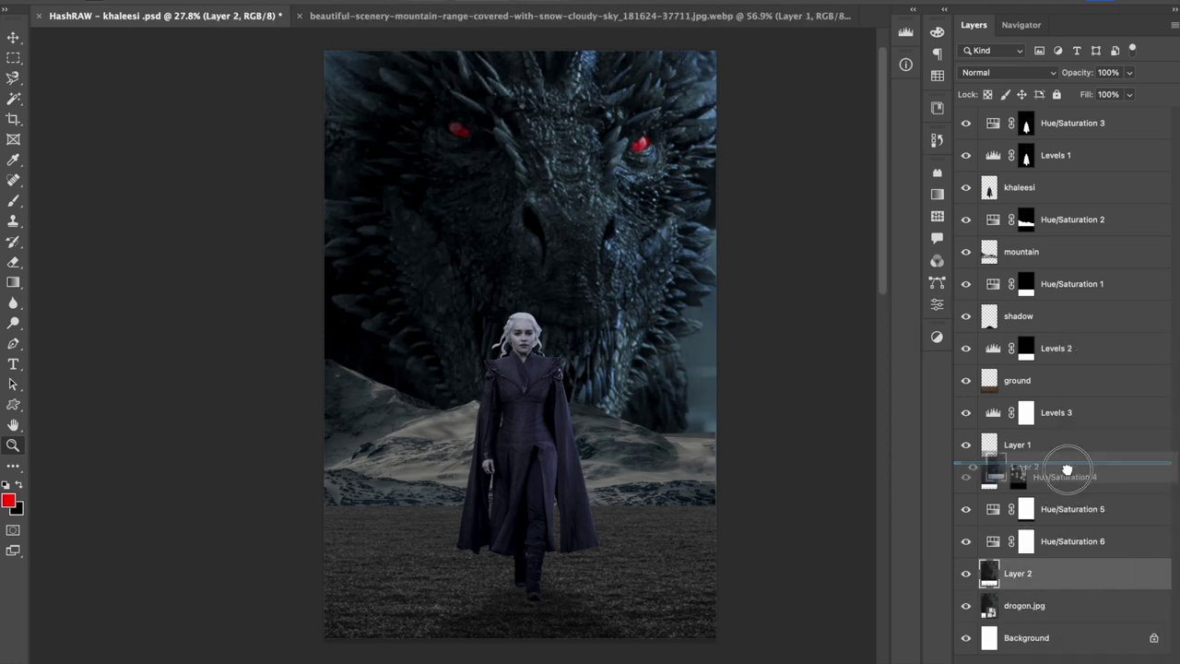
{"action": "left_click_drag", "start_coordinate": [1079, 579], "coordinate": [1064, 469]}
Step: Add a darkened, colorized red Hue/Saturation tint with saturation 31
{"action": "left_click", "coordinate": [1079, 660]}
{"action": "left_click", "coordinate": [1111, 484]}
{"action": "left_click", "coordinate": [827, 357]}
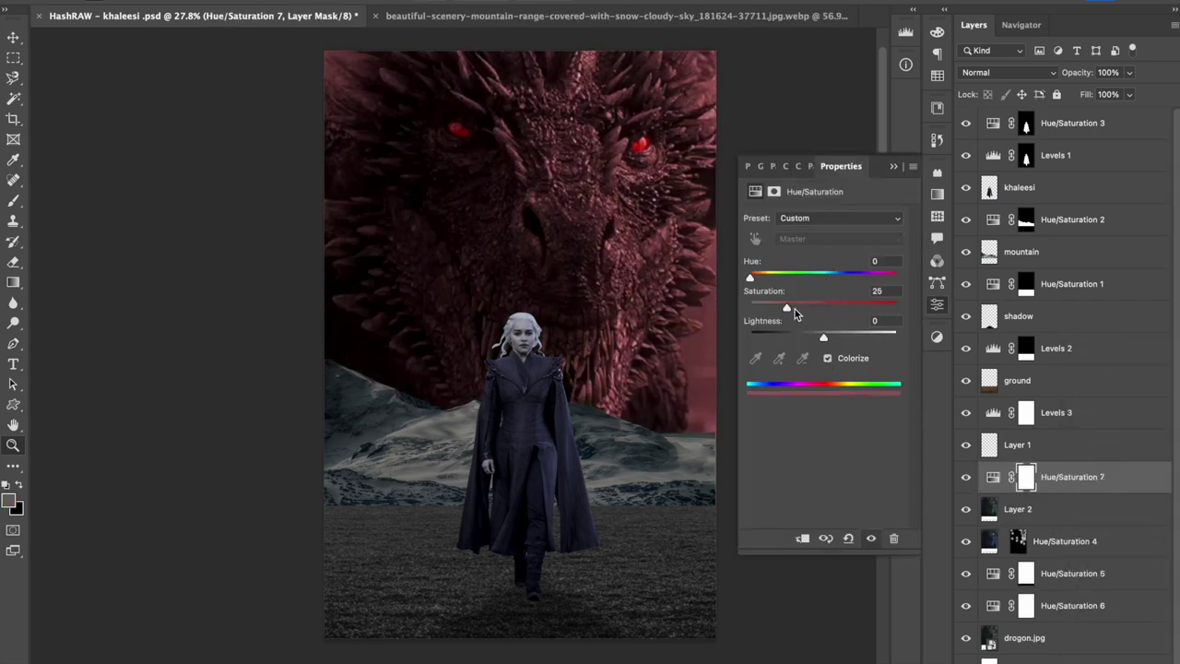
{"action": "left_click_drag", "start_coordinate": [792, 307], "coordinate": [795, 307]}
{"action": "left_click_drag", "start_coordinate": [823, 332], "coordinate": [815, 340]}
{"action": "key", "text": "ctrl+e"}
Step: Hide Hue/Saturation 7 and raise Hue/Saturation 5 saturation to 13
{"action": "left_click", "coordinate": [966, 476]}
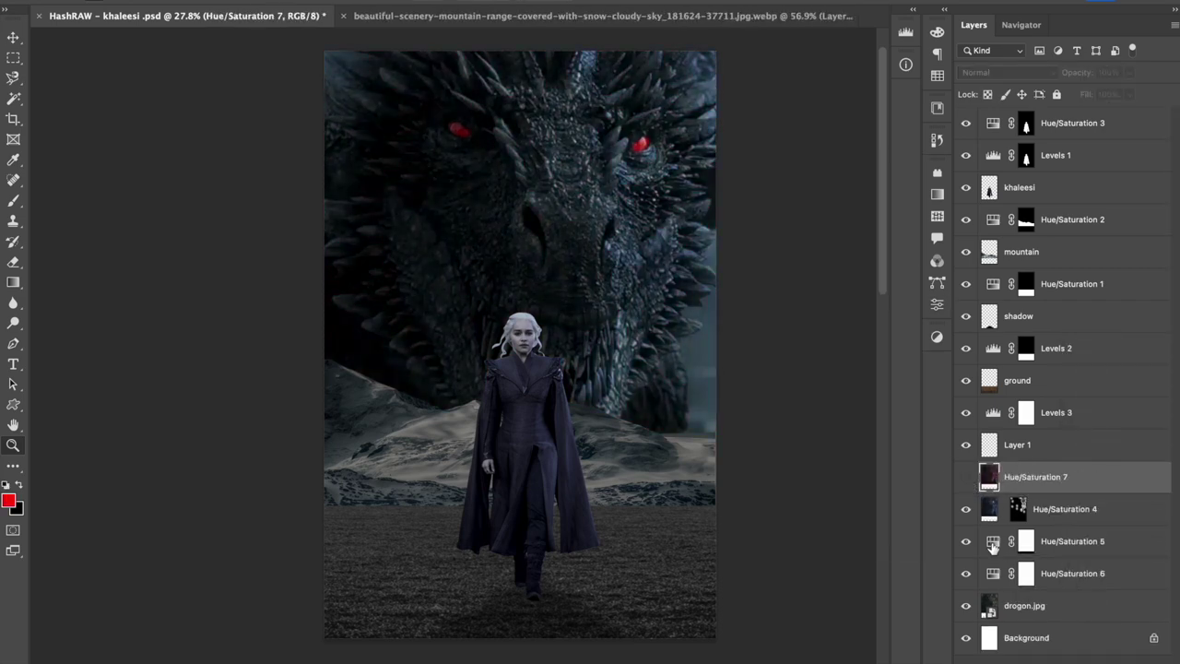
{"action": "left_click", "coordinate": [995, 574]}
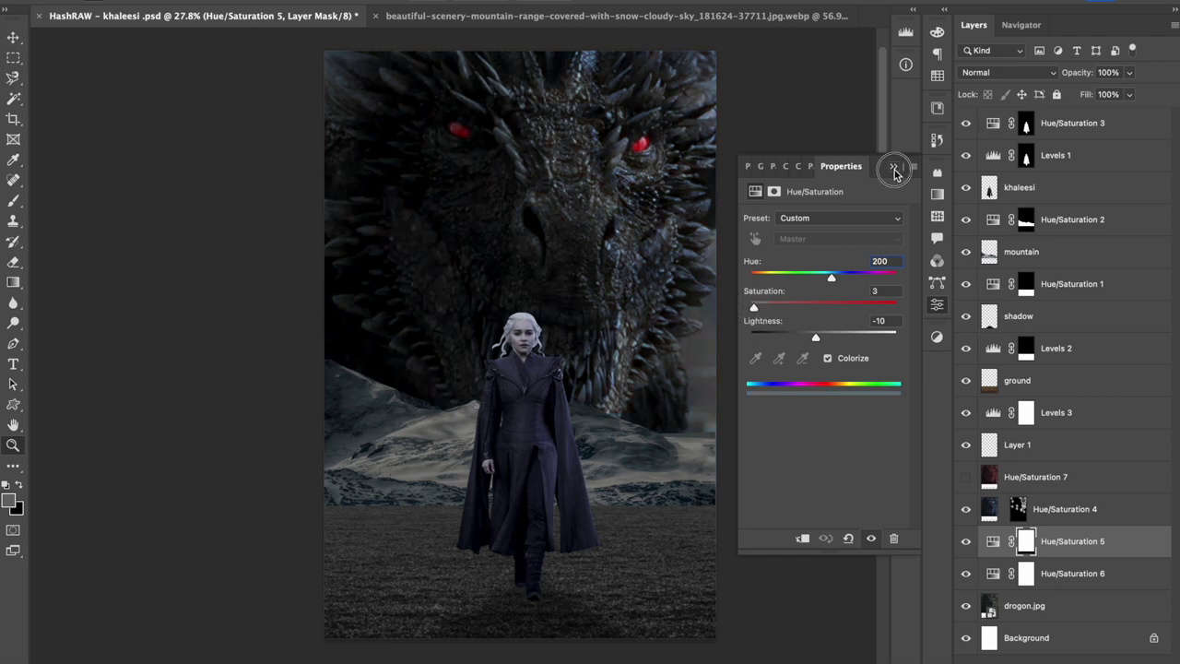
{"action": "left_click", "coordinate": [894, 168]}
{"action": "left_click", "coordinate": [992, 513]}
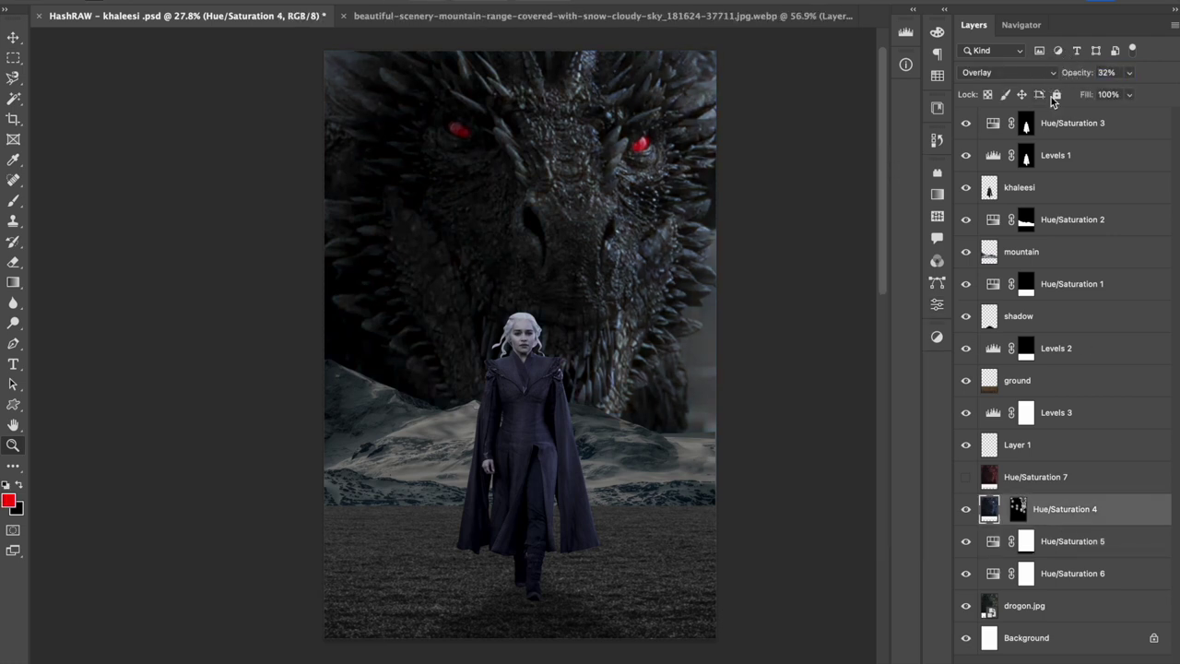
{"action": "double_click", "coordinate": [993, 544]}
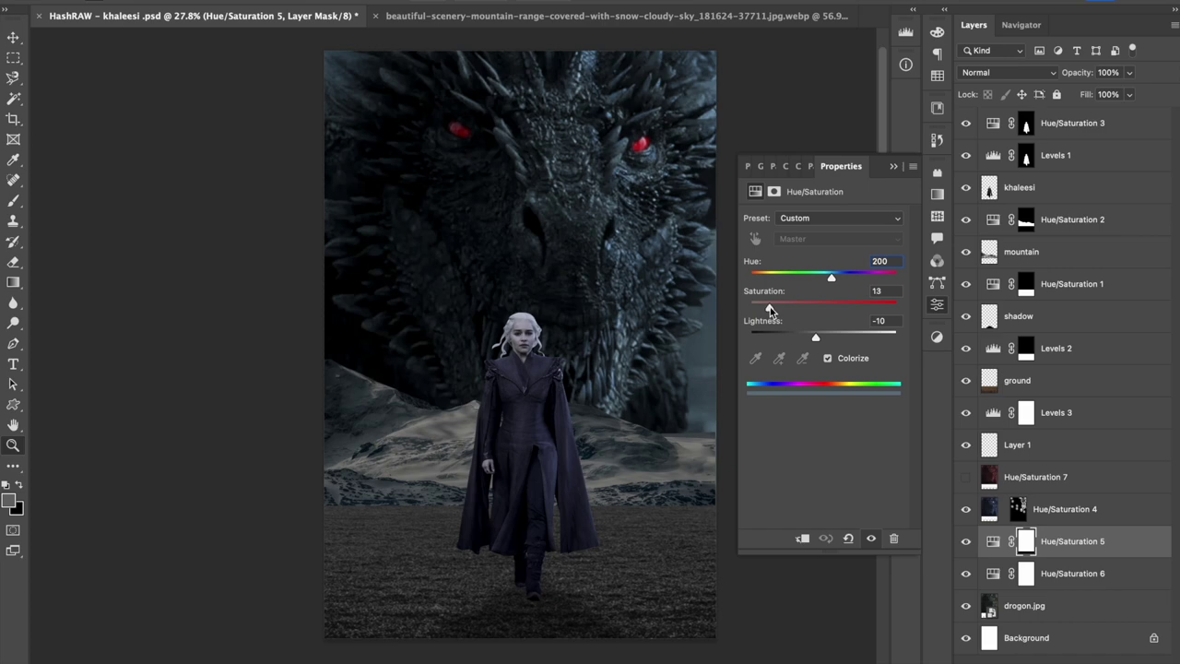
{"action": "left_click", "coordinate": [894, 167]}
Step: Show Hue/Saturation 7 again and invert its mask to hide the red tint
{"action": "left_click", "coordinate": [967, 477]}
{"action": "left_click", "coordinate": [1042, 477]}
{"action": "left_click", "coordinate": [1065, 657]}
{"action": "key", "text": "ctrl+i"}
{"action": "scroll", "coordinate": [531, 198], "scroll_direction": "up", "scroll_amount": 2}
{"action": "key", "text": "b"}
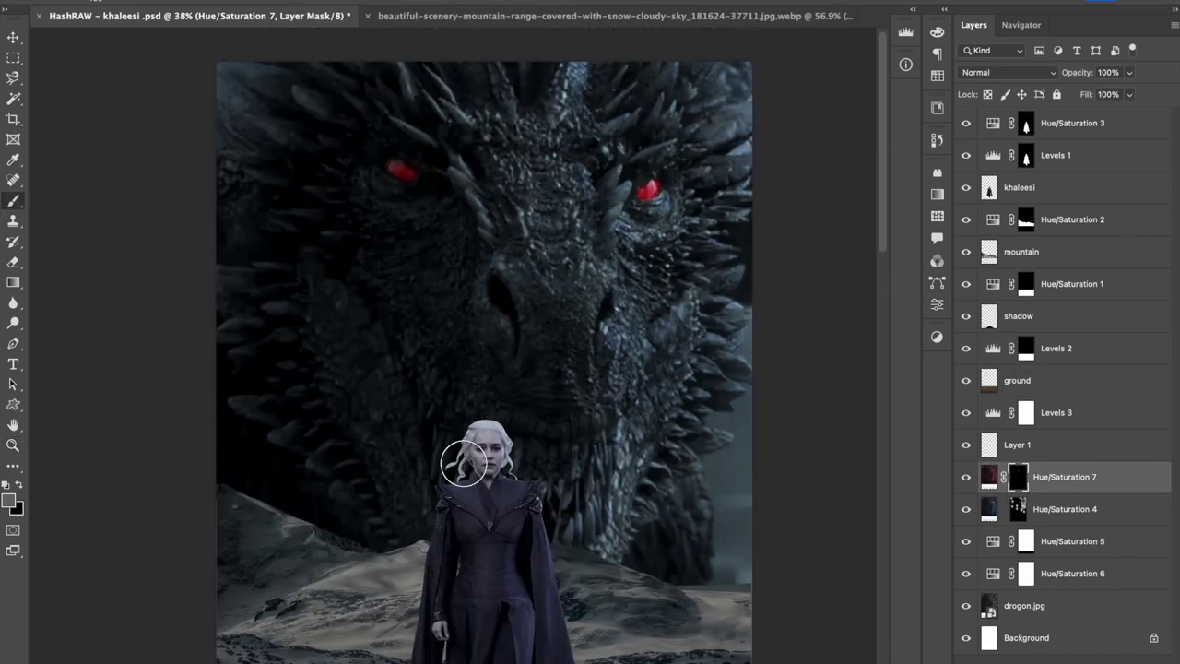
Step: Brush the red tint onto the dragon's mouth and teeth, then duplicate drogon.jpg
{"action": "left_click_drag", "start_coordinate": [584, 448], "coordinate": [577, 516]}
{"action": "mouse_move", "coordinate": [334, 58]}
{"action": "left_mouse_down"}
{"action": "mouse_move", "coordinate": [540, 103]}
{"action": "mouse_move", "coordinate": [774, 265]}
{"action": "left_mouse_up"}
{"action": "key", "text": "x"}
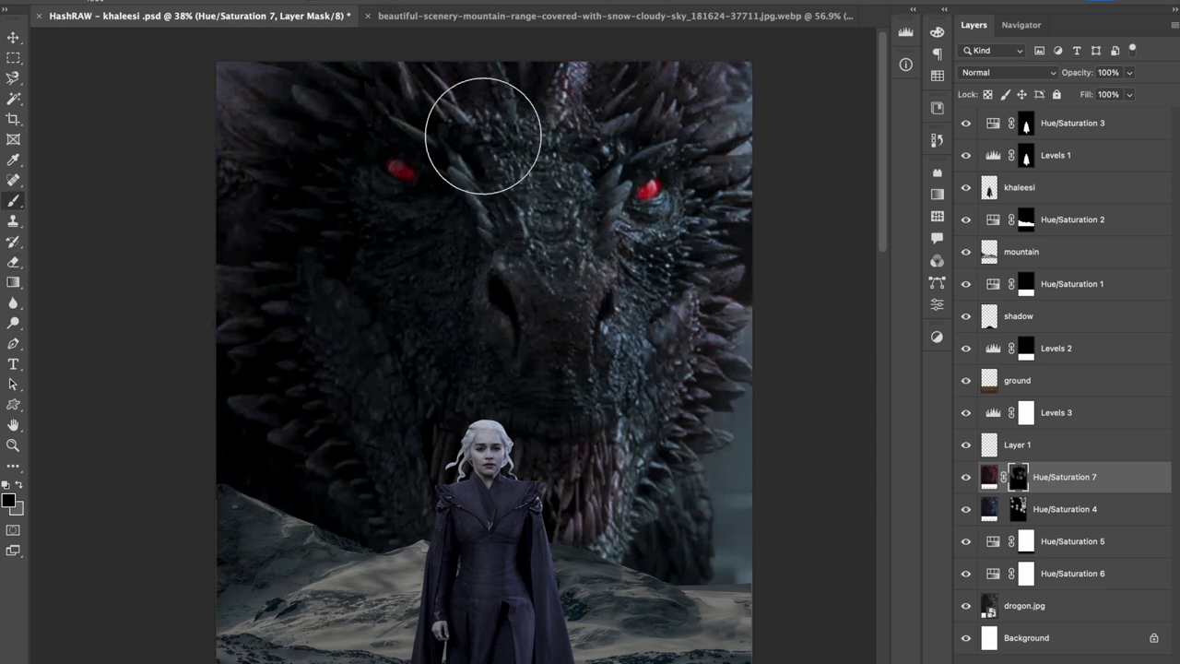
{"action": "scroll", "coordinate": [422, 448], "scroll_direction": "down", "scroll_amount": 3}
{"action": "scroll", "coordinate": [649, 231], "scroll_direction": "up", "scroll_amount": 2}
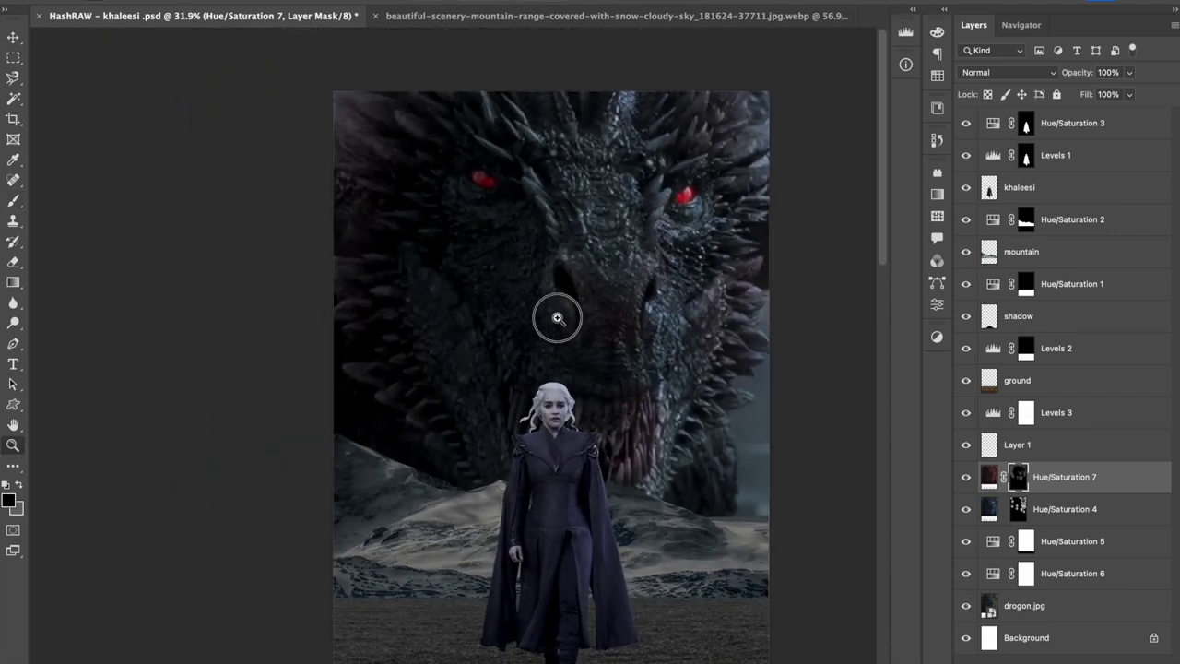
{"action": "scroll", "coordinate": [554, 316], "scroll_direction": "up", "scroll_amount": 3}
{"action": "scroll", "coordinate": [646, 263], "scroll_direction": "down", "scroll_amount": 2}
{"action": "left_click", "coordinate": [1036, 621]}
{"action": "key", "text": "ctrl+j"}
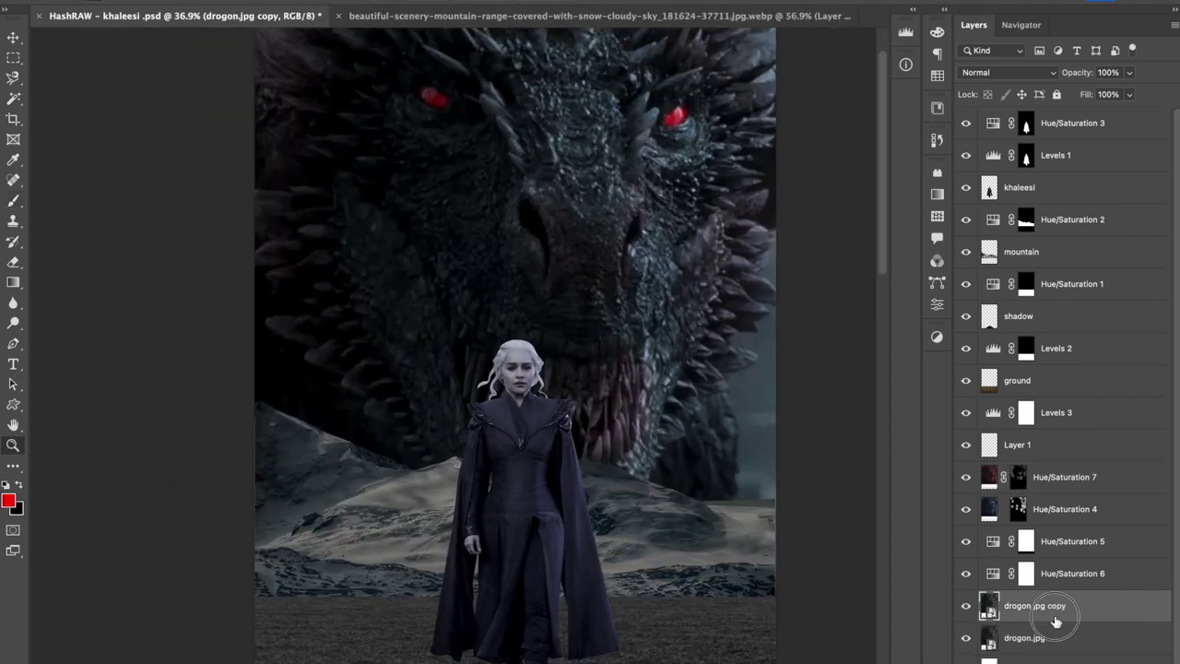
Step: Create a new layer above Hue/Saturation 7 and set up a small white brush
{"action": "scroll", "coordinate": [602, 385], "scroll_direction": "up", "scroll_amount": 4}
{"action": "key", "text": "ctrl+shift+alt+n"}
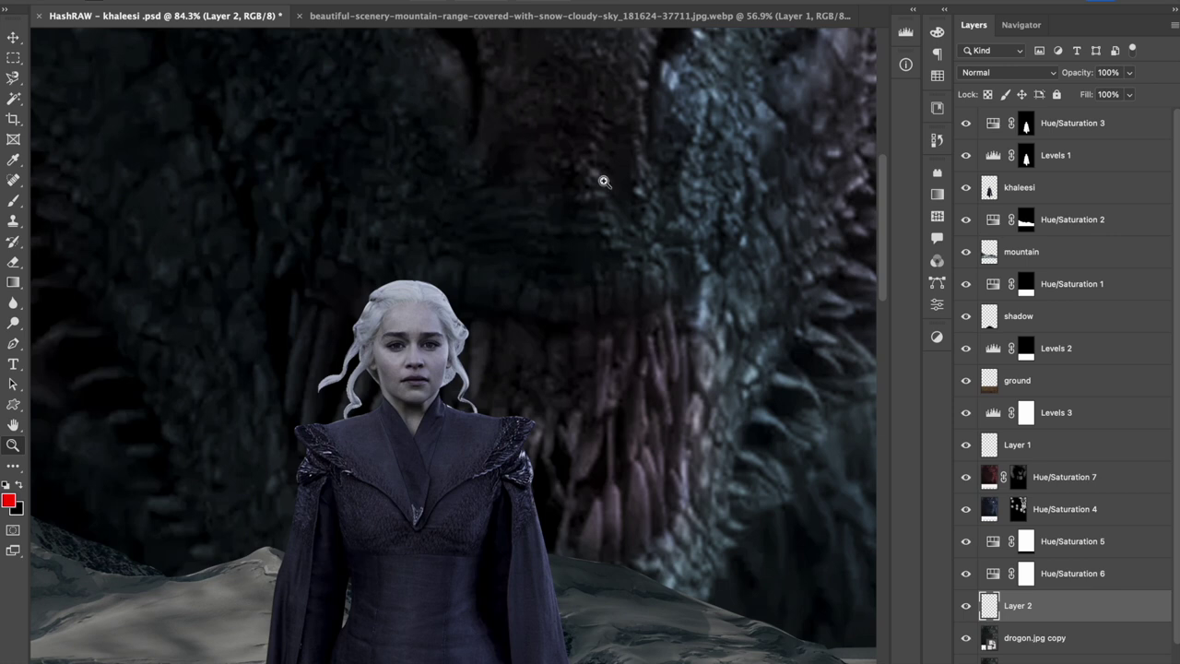
{"action": "key", "text": "b"}
{"action": "key", "text": "d"}
{"action": "scroll", "coordinate": [598, 357], "scroll_direction": "down", "scroll_amount": 2}
{"action": "key", "text": "ctrl+bracketright"}
{"action": "key", "text": "ctrl+bracketright"}
{"action": "key", "text": "ctrl+bracketright"}
{"action": "key", "text": "x"}
{"action": "key", "text": "bracketleft"}
{"action": "key", "text": "bracketleft"}
{"action": "key", "text": "bracketleft"}
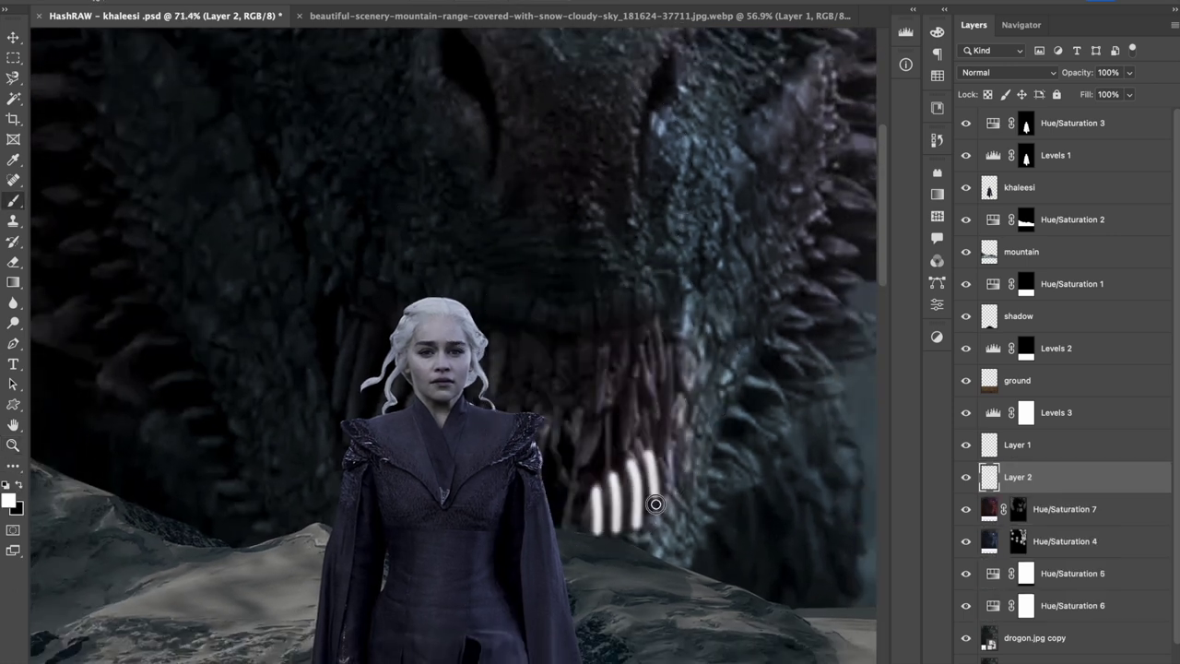
Step: Set Layer 2 to Soft Light and paint white highlights on the right-side spikes
{"action": "key", "text": "ctrl+0"}
{"action": "key", "text": "z"}
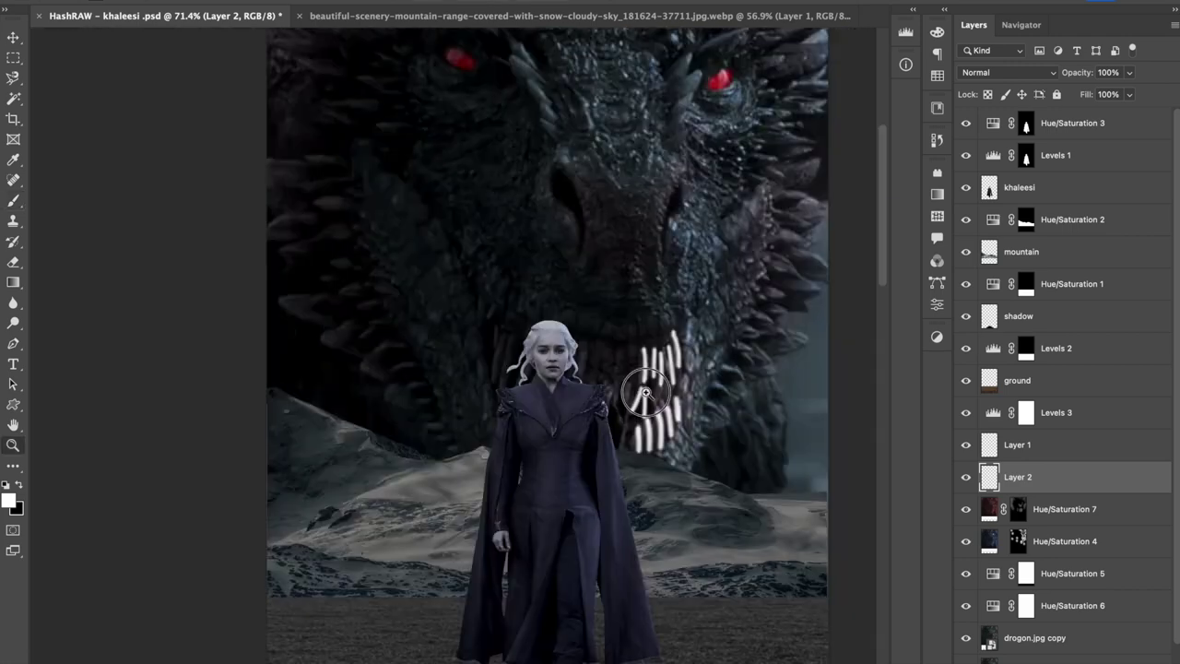
{"action": "left_click", "coordinate": [1007, 72]}
{"action": "left_click", "coordinate": [996, 286]}
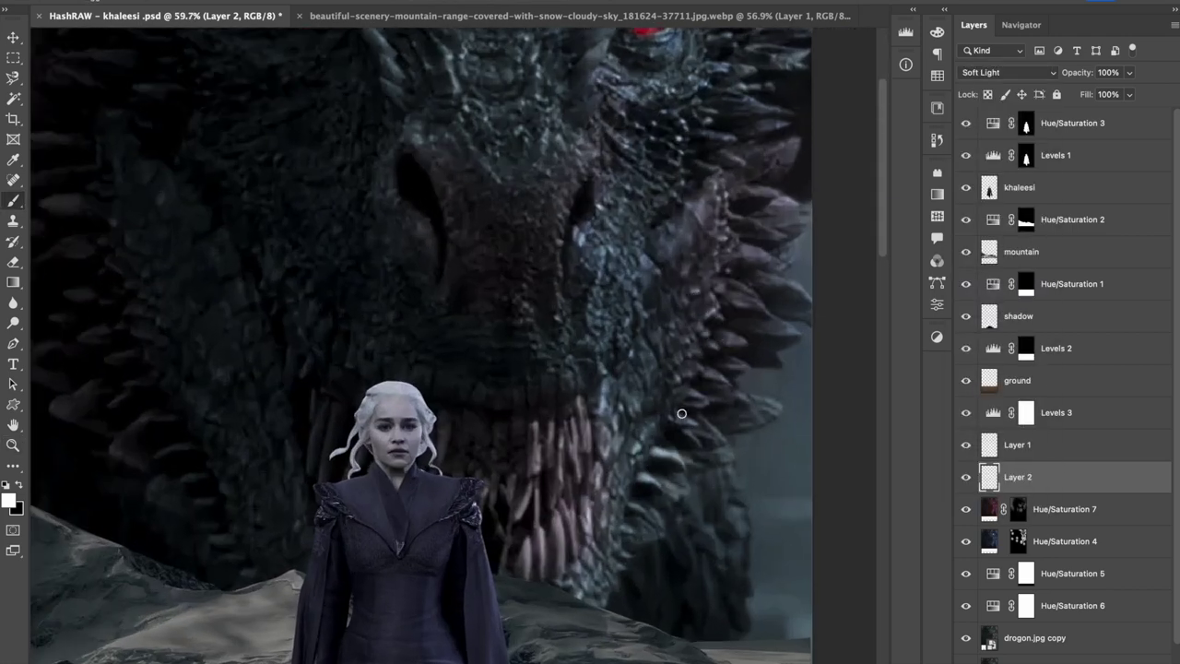
{"action": "left_click_drag", "start_coordinate": [785, 327], "coordinate": [750, 302]}
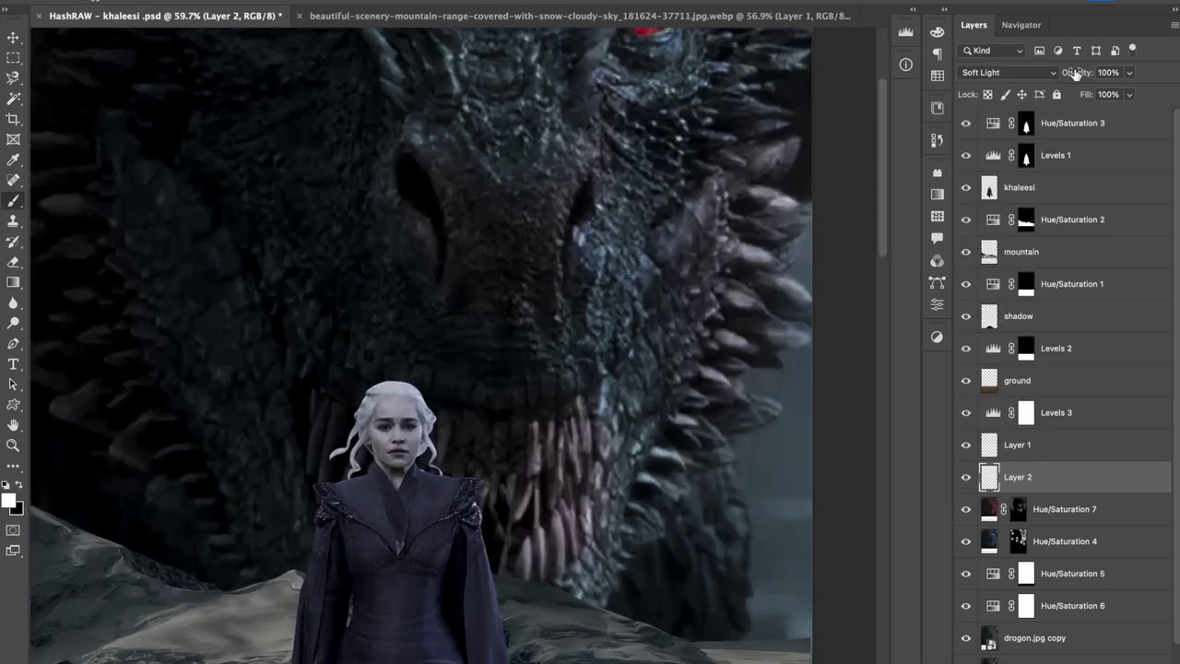
Step: Save the document and zoom out to the whole composition
{"action": "scroll", "coordinate": [600, 306], "scroll_direction": "up", "scroll_amount": 2}
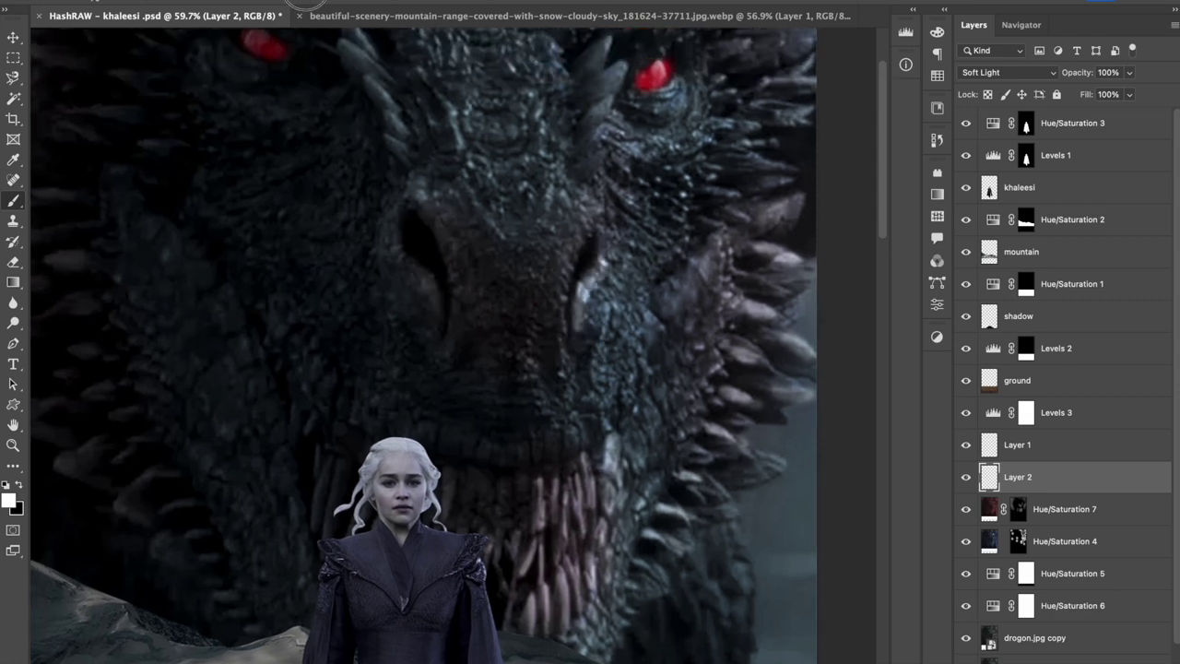
{"action": "scroll", "coordinate": [572, 210], "scroll_direction": "down", "scroll_amount": 3}
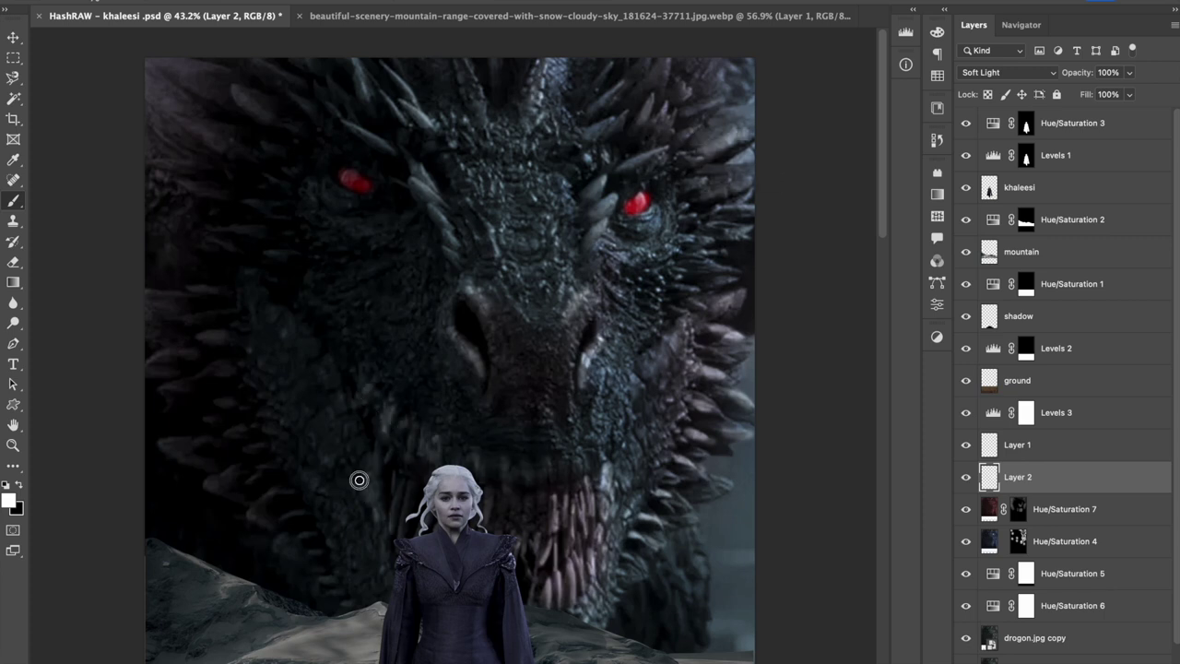
{"action": "key", "text": "ctrl+s"}
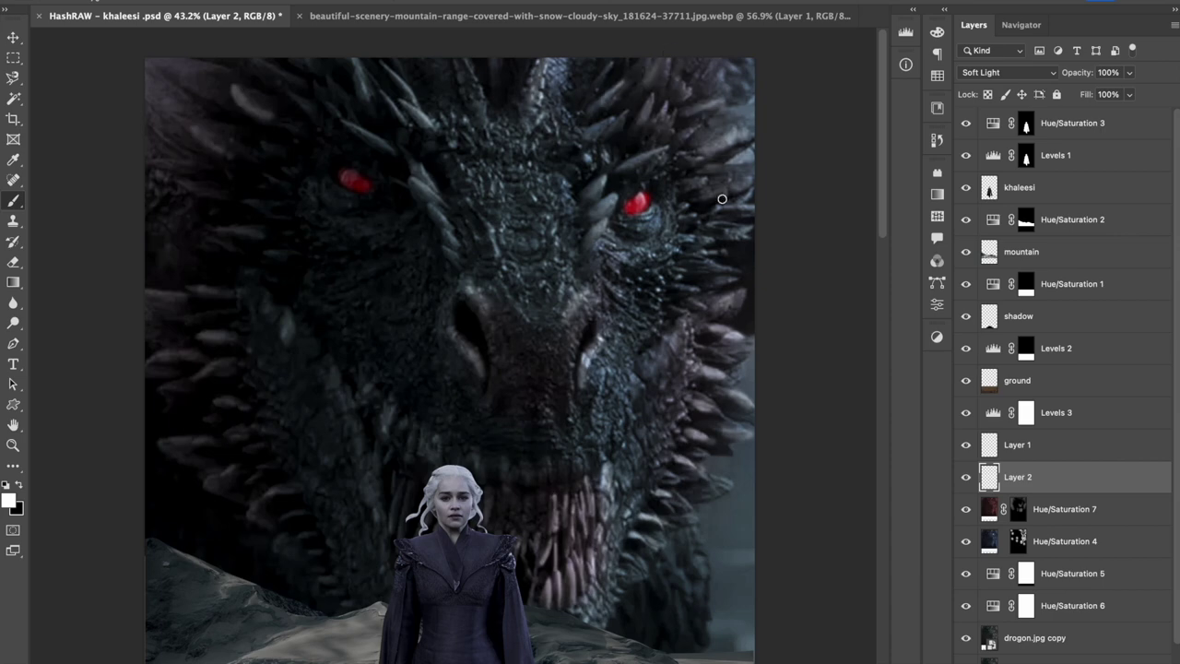
{"action": "key", "text": "z"}
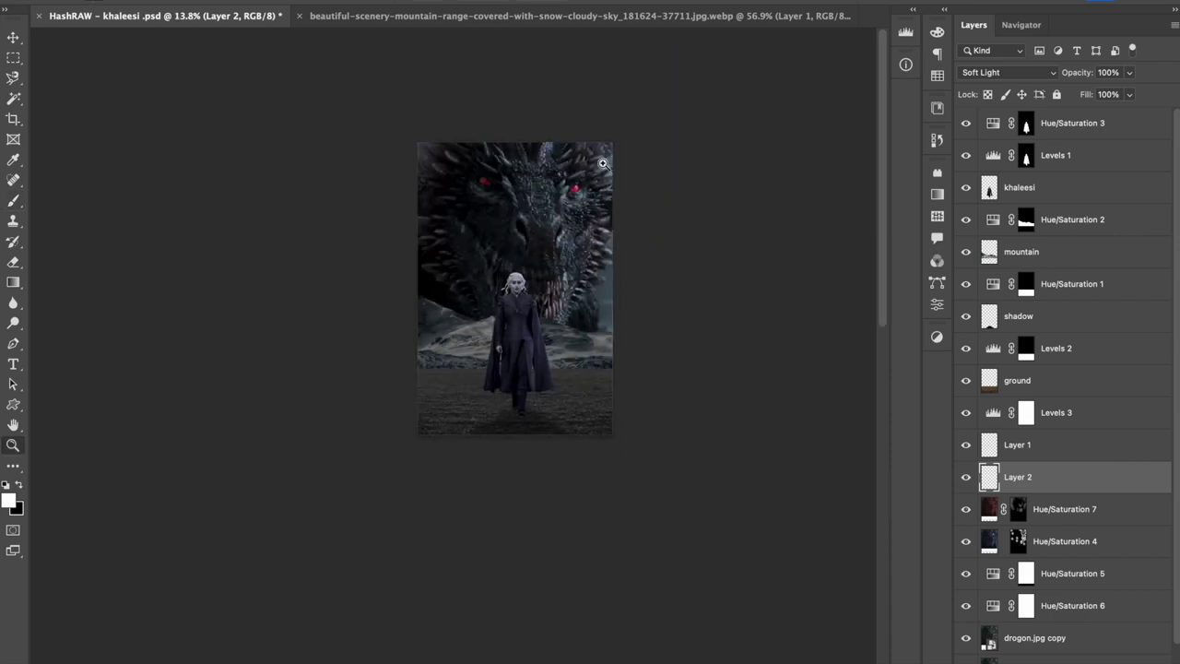
{"action": "left_click_drag", "start_coordinate": [612, 176], "coordinate": [637, 237]}
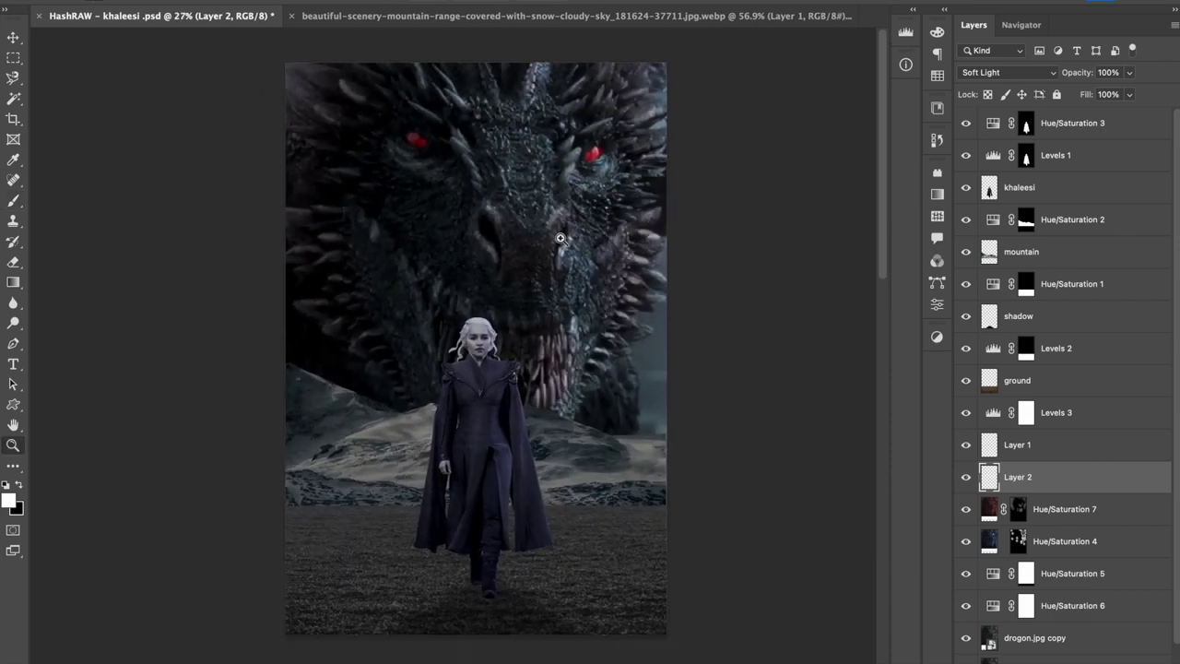
Step: Load the Hue/Saturation 2 mountain mask as a selection
{"action": "key", "text": "v"}
{"action": "left_click", "coordinate": [995, 226]}
{"action": "left_click", "coordinate": [1027, 219], "text": "ctrl"}
Step: Add a Colorize Hue/Saturation layer (Hue 200, Saturation 22, Lightness -32) and show rulers
{"action": "left_click", "coordinate": [1084, 656]}
{"action": "left_click", "coordinate": [1098, 408]}
{"action": "left_click", "coordinate": [828, 358]}
{"action": "left_click_drag", "start_coordinate": [811, 277], "coordinate": [833, 279]}
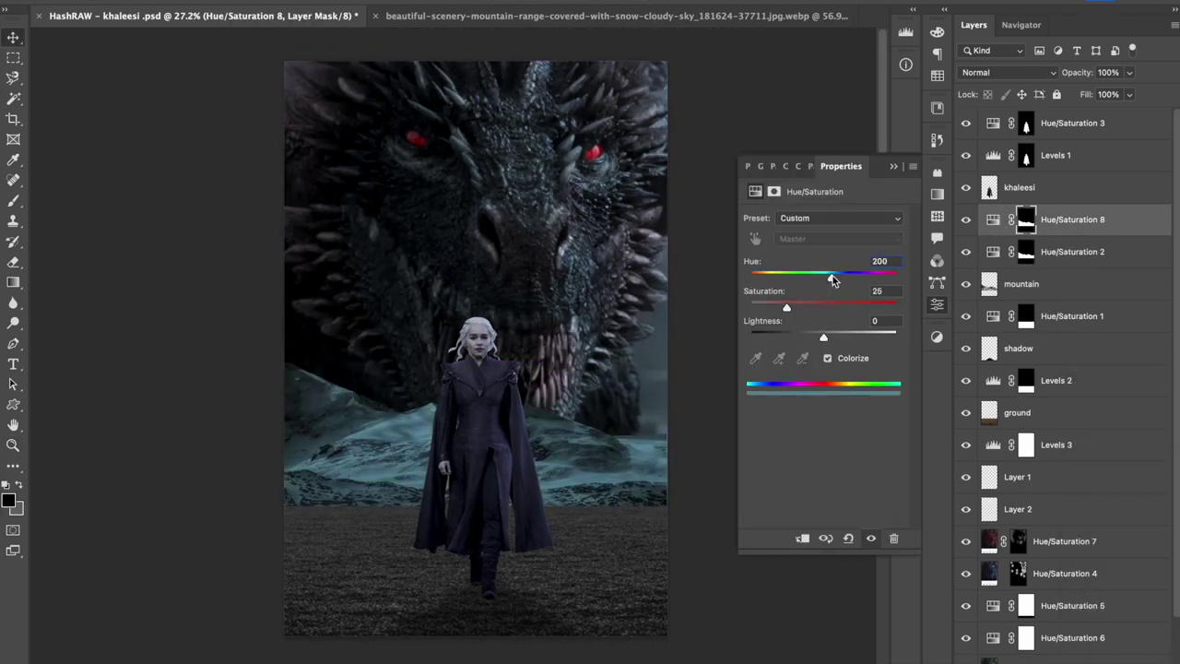
{"action": "left_click_drag", "start_coordinate": [816, 339], "coordinate": [800, 338]}
{"action": "left_click_drag", "start_coordinate": [778, 306], "coordinate": [793, 307]}
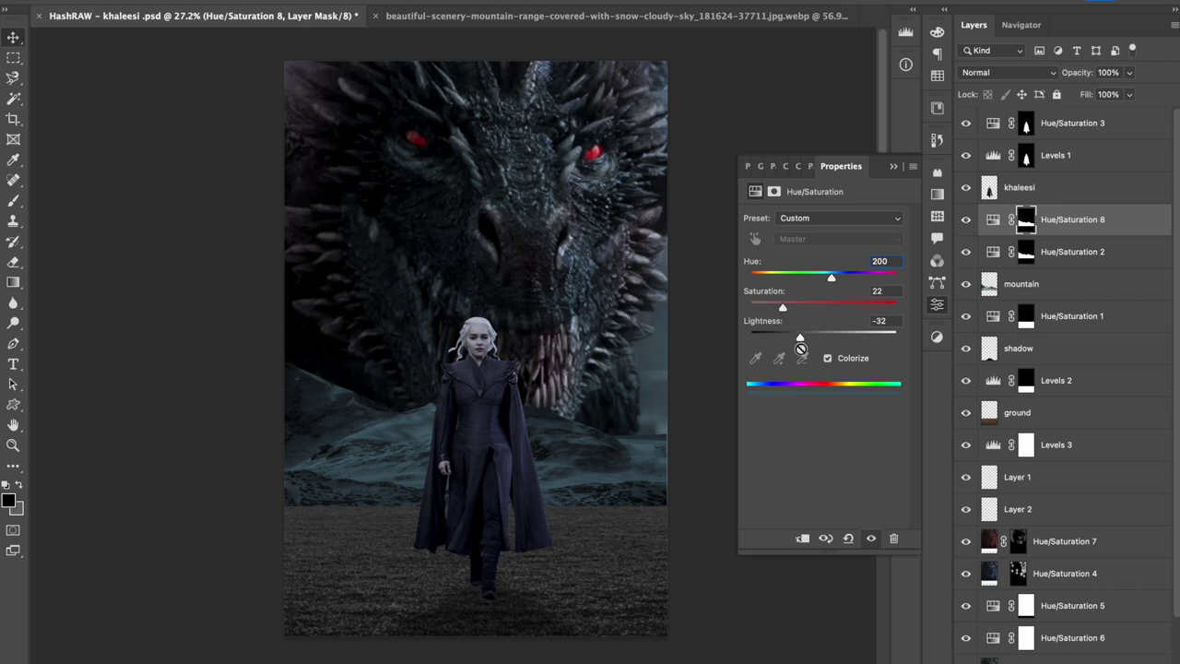
{"action": "left_click", "coordinate": [894, 170]}
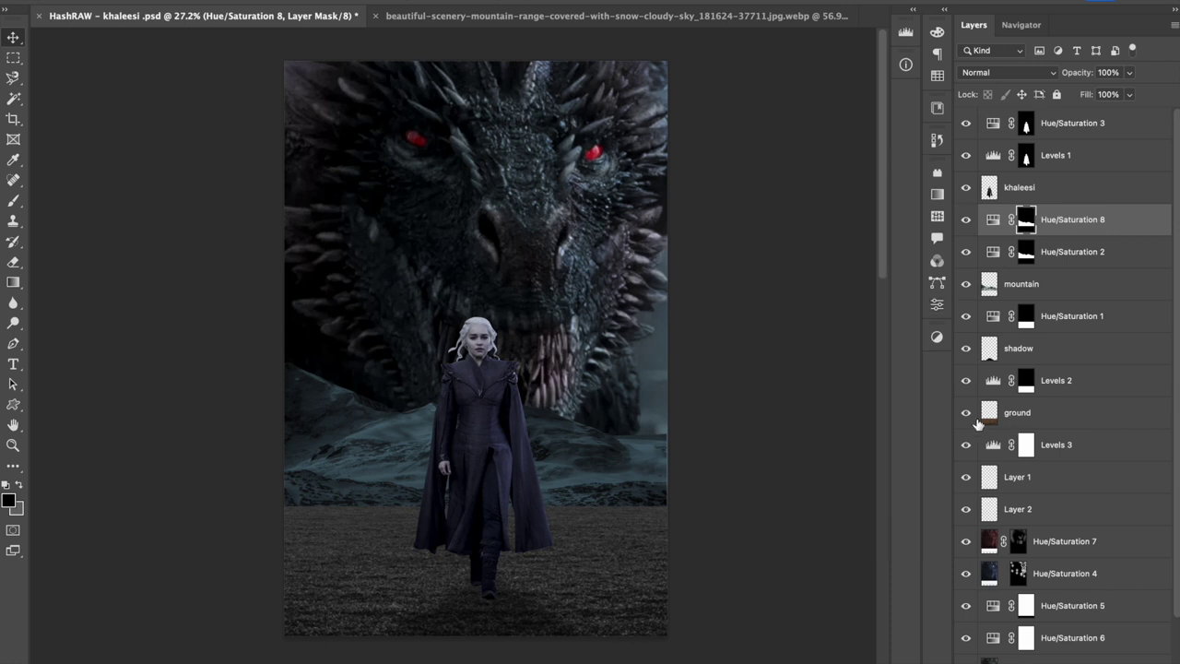
{"action": "key", "text": "ctrl+r"}
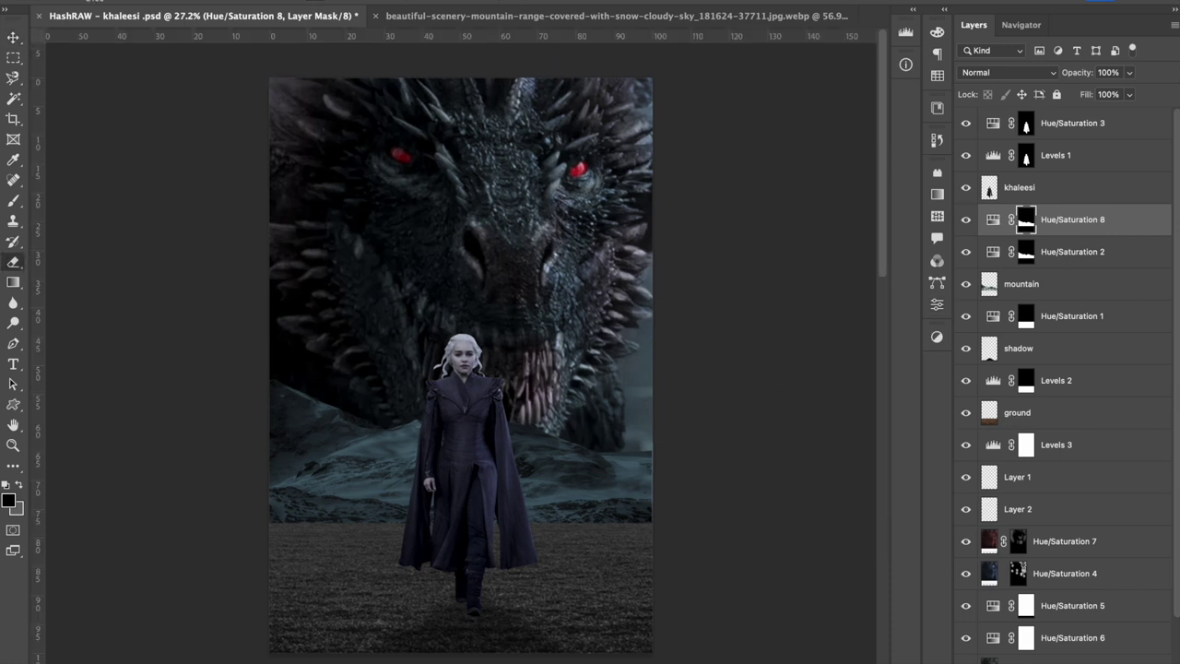
{"action": "mouse_move", "coordinate": [827, 232]}
{"action": "left_mouse_down"}
{"action": "mouse_move", "coordinate": [622, 255]}
{"action": "mouse_move", "coordinate": [698, 190]}
{"action": "left_mouse_up"}
Step: Place the scaled fog image, fade its lower ground edge, and blend it in Screen mode
{"action": "key", "text": "Return"}
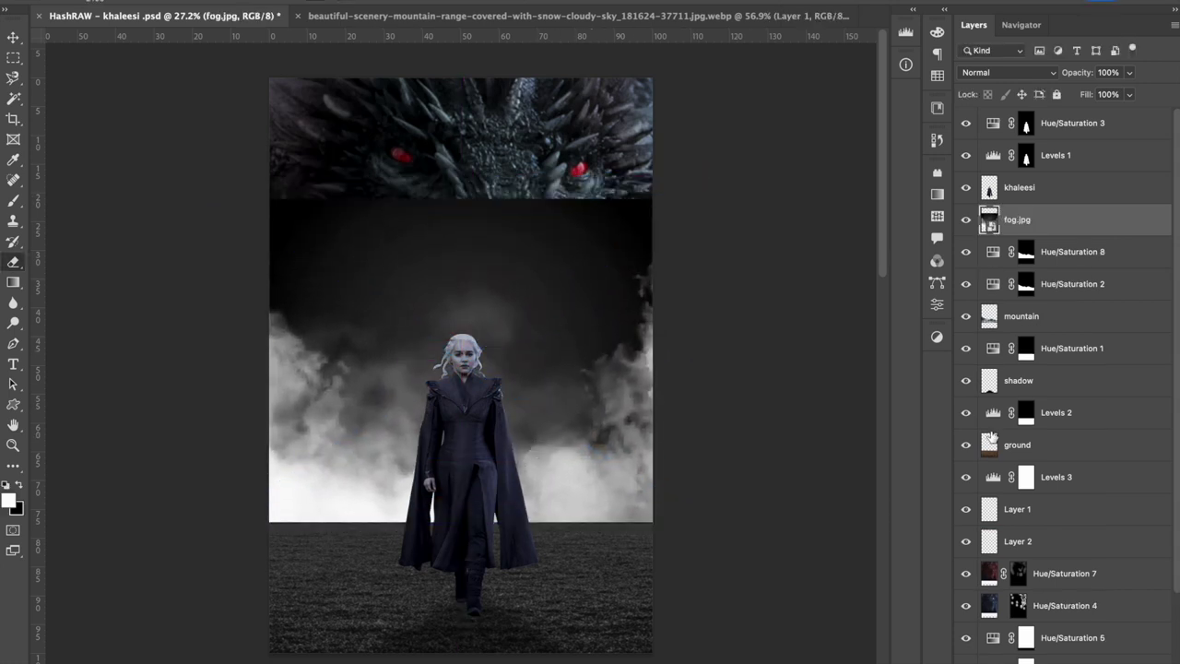
{"action": "key", "text": "x"}
{"action": "mouse_move", "coordinate": [615, 572]}
{"action": "left_mouse_down"}
{"action": "mouse_move", "coordinate": [246, 549]}
{"action": "mouse_move", "coordinate": [685, 540]}
{"action": "left_mouse_up"}
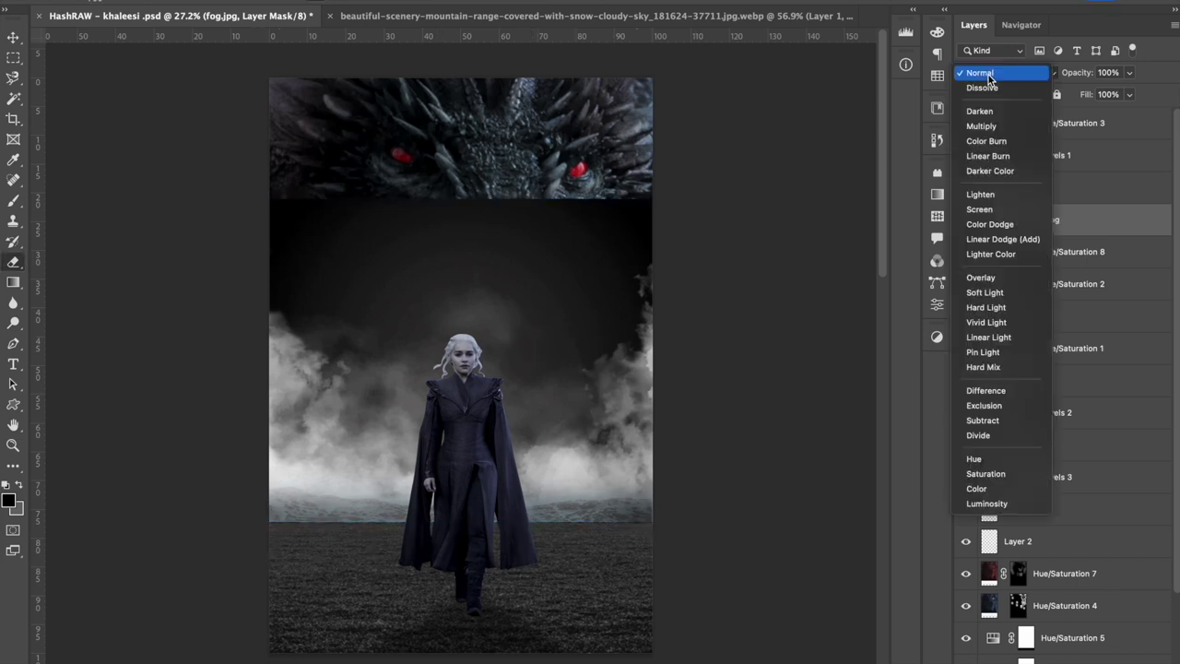
{"action": "left_click", "coordinate": [988, 73]}
{"action": "left_click", "coordinate": [996, 210]}
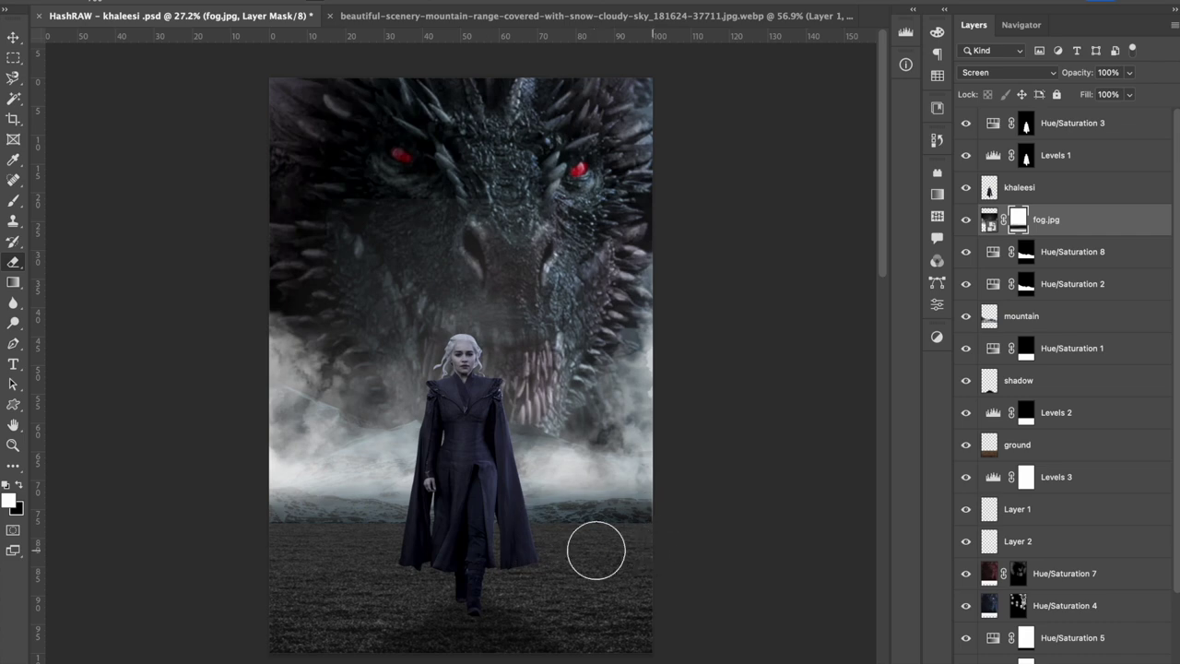
Step: Mask the fog off the dragon's face with a larger brush and name the layer 'fog'
{"action": "key", "text": "bracketright"}
{"action": "key", "text": "bracketright"}
{"action": "key", "text": "bracketright"}
{"action": "left_click", "coordinate": [462, 219]}
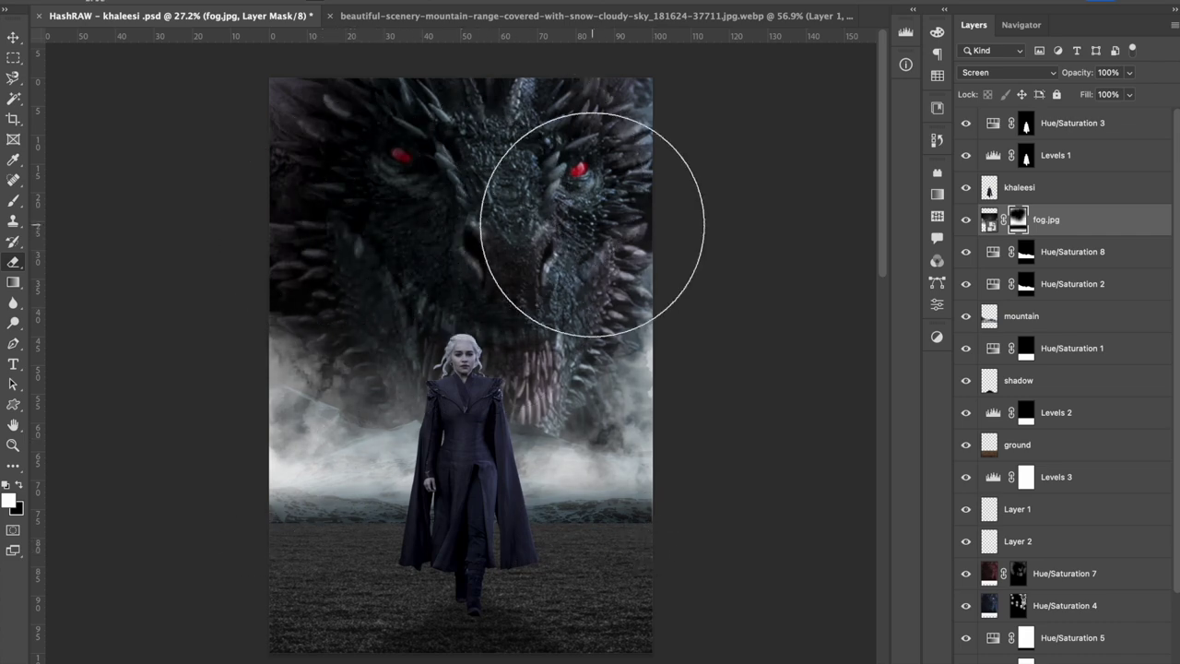
{"action": "left_click", "coordinate": [1017, 221], "text": "ctrl"}
{"action": "key", "text": "ctrl+shift+n"}
{"action": "type", "text": "fog"}
{"action": "key", "text": "Return"}
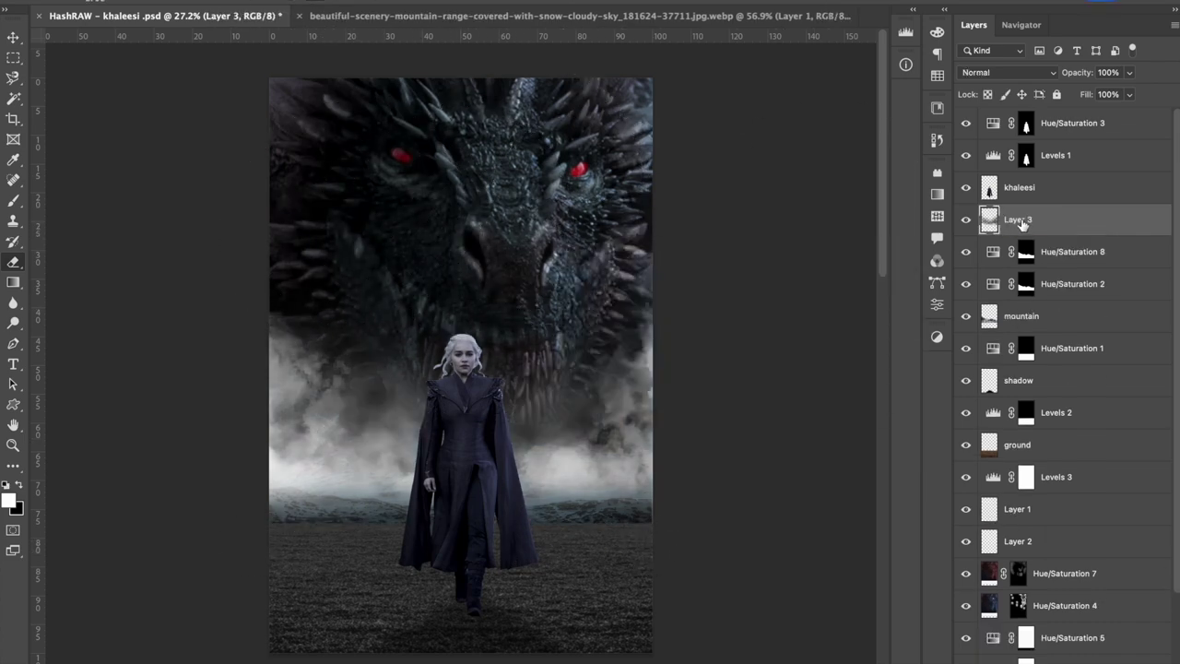
{"action": "left_click", "coordinate": [1007, 72]}
Step: Set the fog layer to Screen and tint it blue with a colorized Hue/Saturation adjustment
{"action": "left_click", "coordinate": [979, 209]}
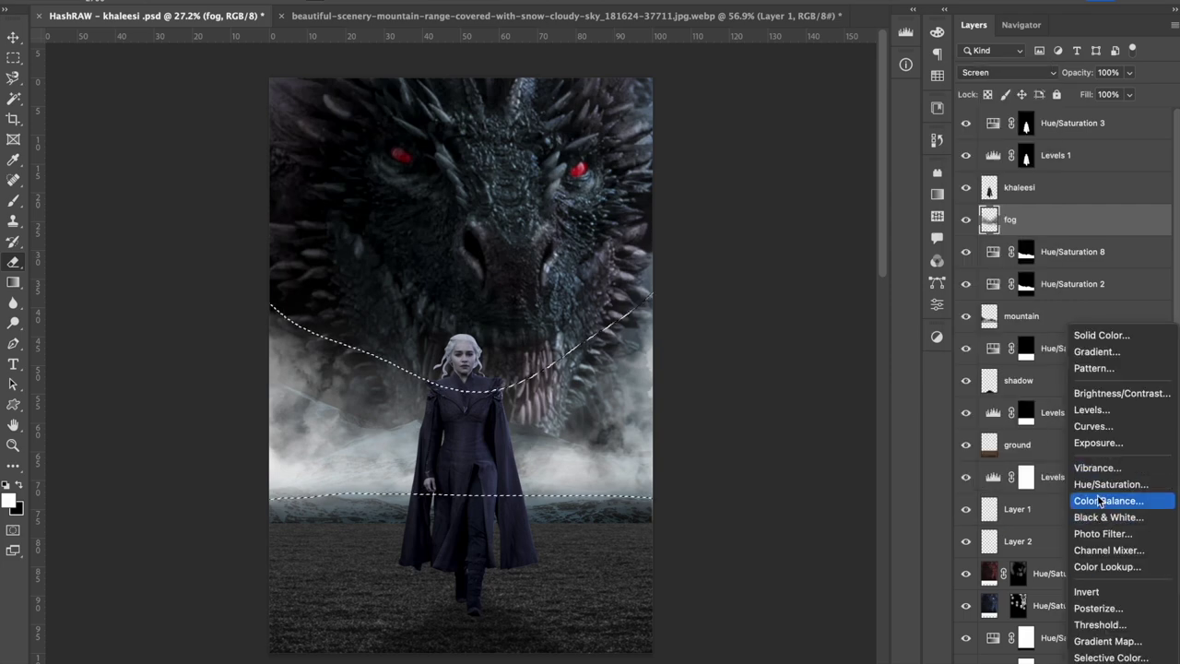
{"action": "left_click", "coordinate": [1102, 548]}
{"action": "left_click", "coordinate": [828, 358]}
{"action": "left_click", "coordinate": [831, 275]}
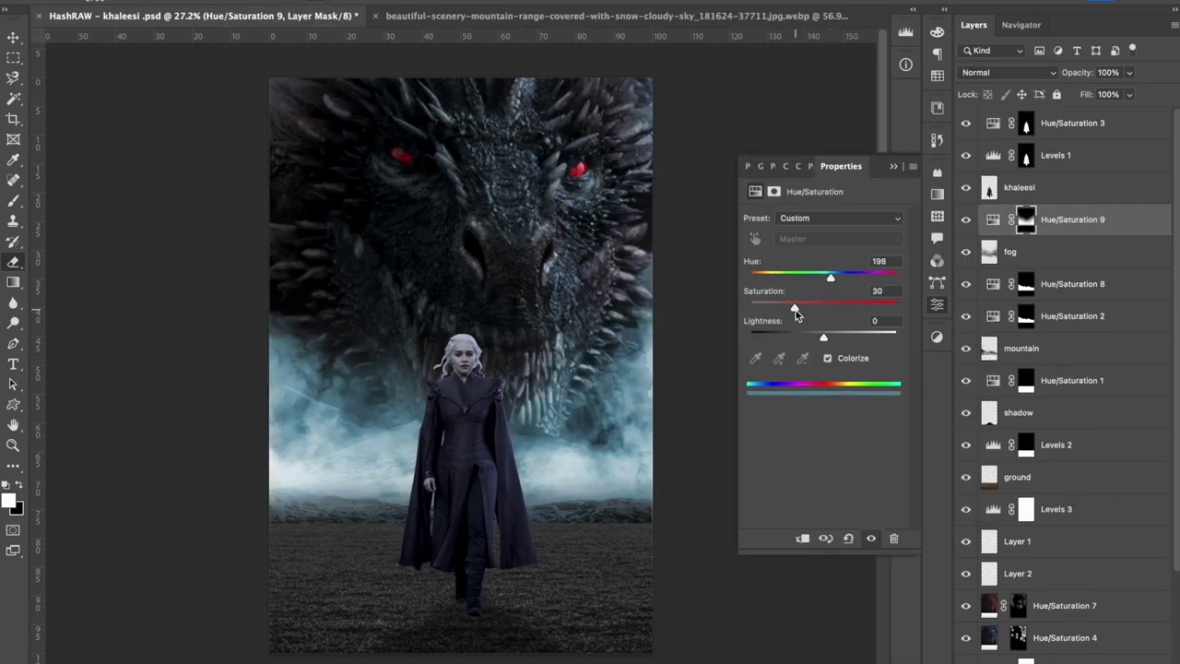
{"action": "left_click", "coordinate": [894, 166]}
Step: Darken the ground by setting Hue/Saturation 1 lightness to -3
{"action": "right_click", "coordinate": [578, 578]}
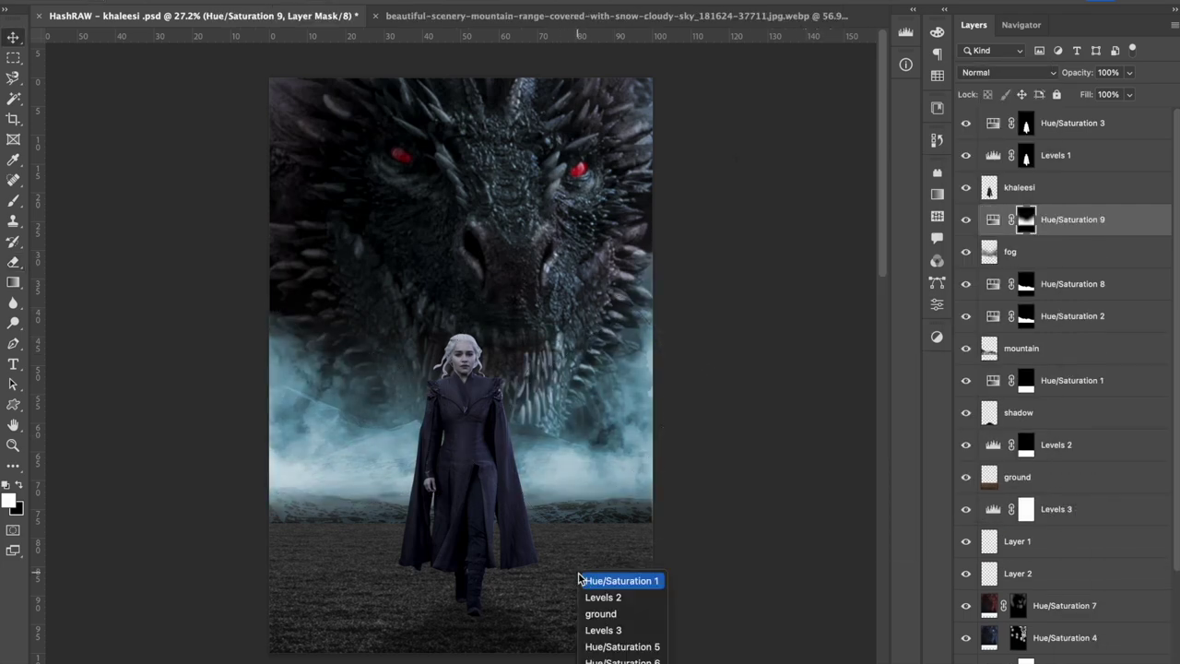
{"action": "left_click", "coordinate": [620, 580]}
{"action": "scroll", "coordinate": [572, 552], "scroll_direction": "down", "scroll_amount": 2}
{"action": "double_click", "coordinate": [994, 381]}
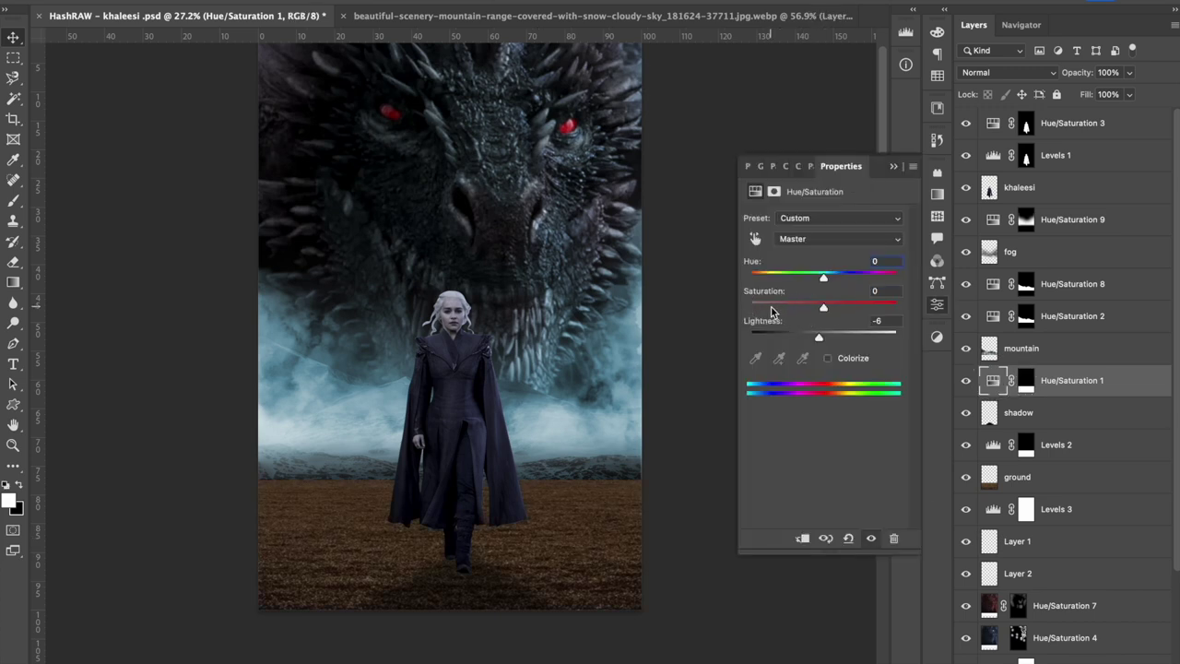
{"action": "type", "text": "200"}
{"action": "left_click_drag", "start_coordinate": [824, 338], "coordinate": [821, 338]}
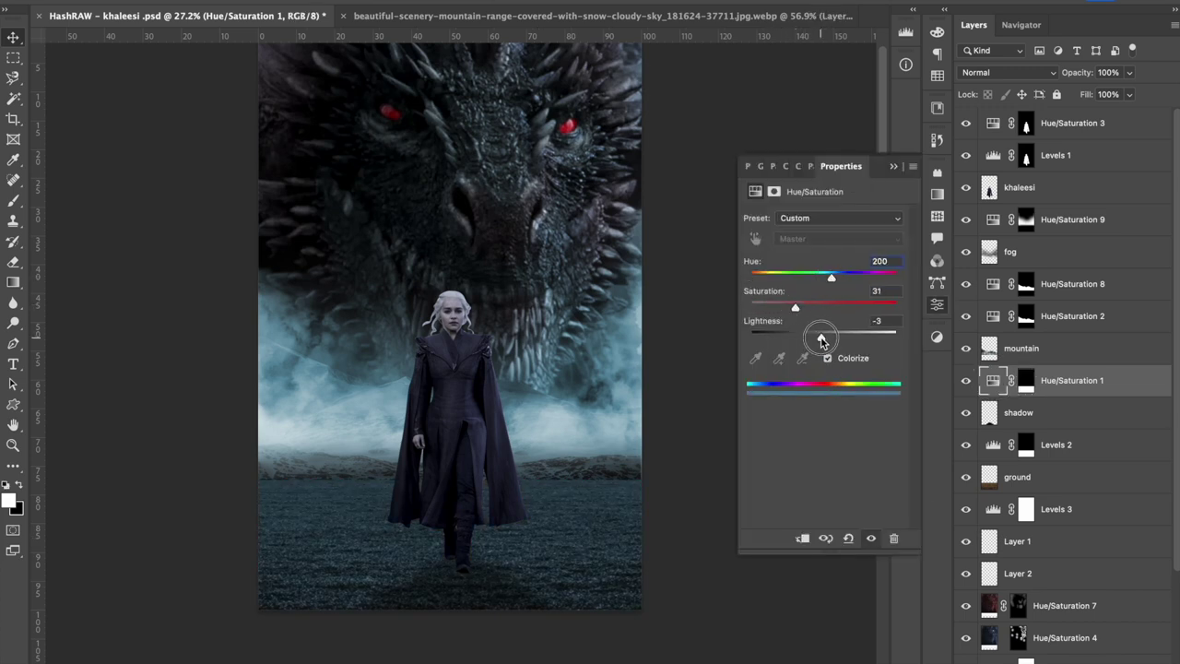
{"action": "left_click", "coordinate": [894, 166]}
{"action": "scroll", "coordinate": [465, 403], "scroll_direction": "up", "scroll_amount": 3}
{"action": "scroll", "coordinate": [465, 403], "scroll_direction": "down", "scroll_amount": 1}
Step: Create a new empty layer and move it just below the khaleesi layer
{"action": "key", "text": "ctrl+n"}
{"action": "left_click", "coordinate": [910, 604]}
{"action": "key", "text": "ctrl+shift+n"}
{"action": "key", "text": "Return"}
{"action": "key", "text": "b"}
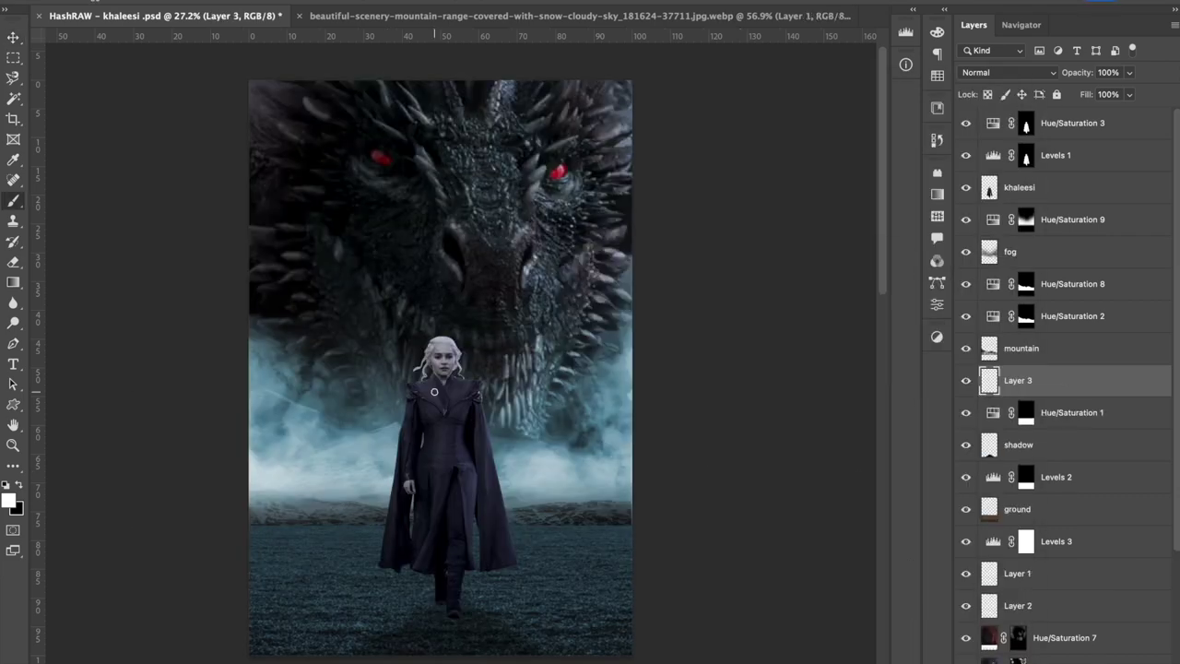
{"action": "key", "text": "ctrl+bracketright"}
{"action": "key", "text": "ctrl+bracketright"}
{"action": "key", "text": "ctrl+bracketright"}
{"action": "key", "text": "ctrl+bracketright"}
{"action": "key", "text": "ctrl+bracketright"}
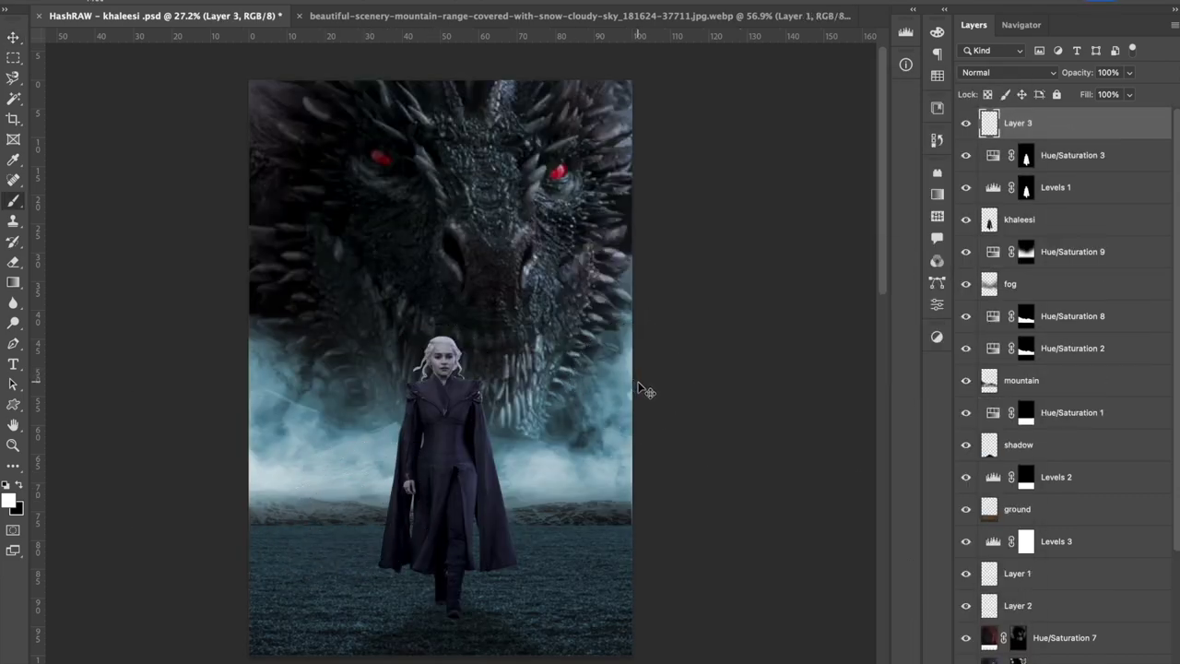
{"action": "key", "text": "ctrl+bracketleft"}
{"action": "key", "text": "ctrl+bracketleft"}
{"action": "key", "text": "ctrl+bracketleft"}
Step: Name the layer fog 2, paint white fog beside the figure, and blend it as Screen
{"action": "type", "text": "2"}
{"action": "key", "text": "Return"}
{"action": "mouse_move", "coordinate": [316, 487]}
{"action": "left_mouse_down"}
{"action": "mouse_move", "coordinate": [285, 513]}
{"action": "mouse_move", "coordinate": [587, 507]}
{"action": "left_mouse_up"}
{"action": "left_click", "coordinate": [1008, 72]}
{"action": "left_click", "coordinate": [987, 213]}
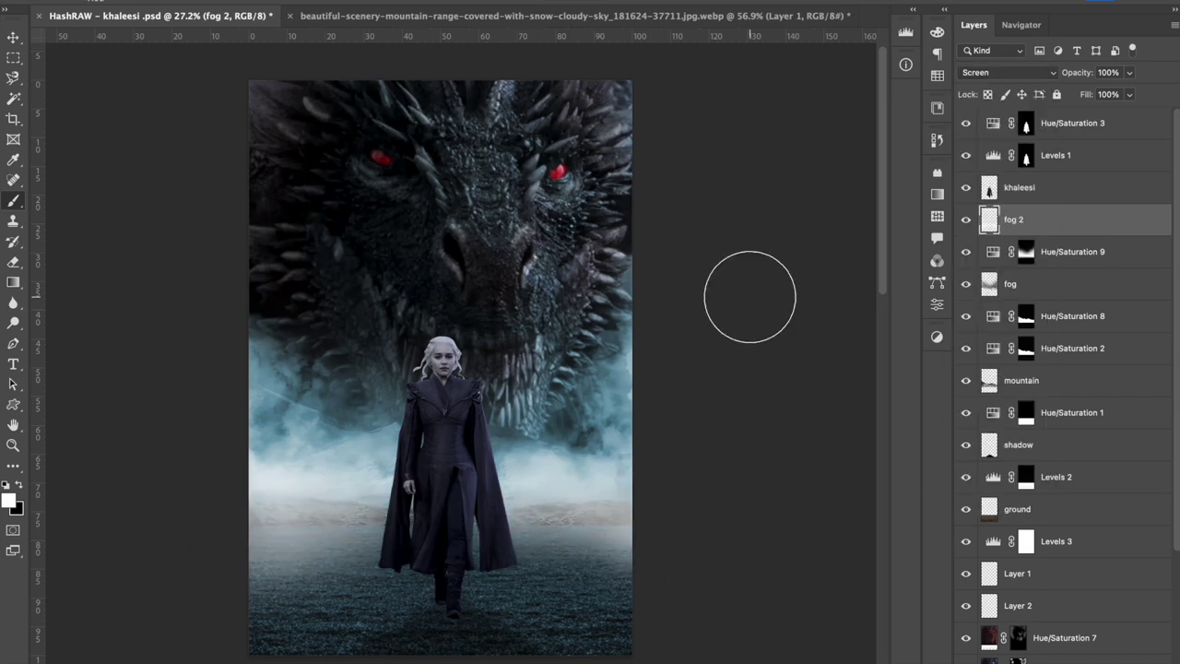
Step: Tint fog 2 blue with a colorized Hue/Saturation at hue 198, saturation 25
{"action": "left_click", "coordinate": [1070, 660]}
{"action": "left_click", "coordinate": [1088, 482]}
{"action": "left_click", "coordinate": [827, 358]}
{"action": "left_click", "coordinate": [831, 278]}
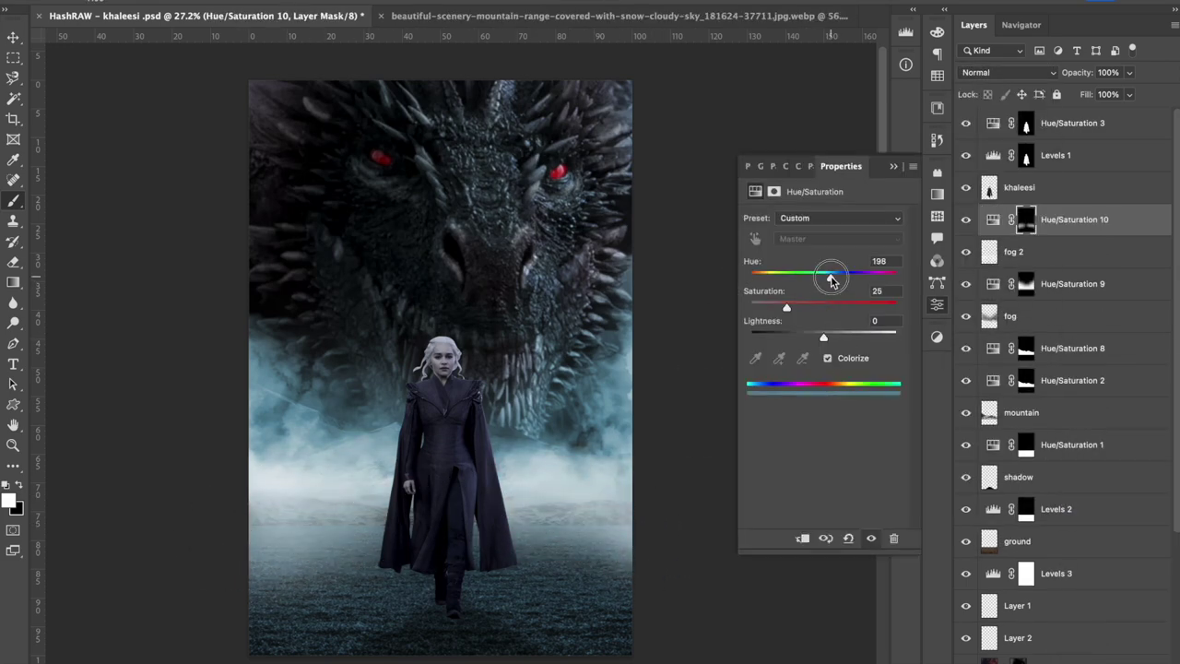
{"action": "left_click", "coordinate": [894, 166]}
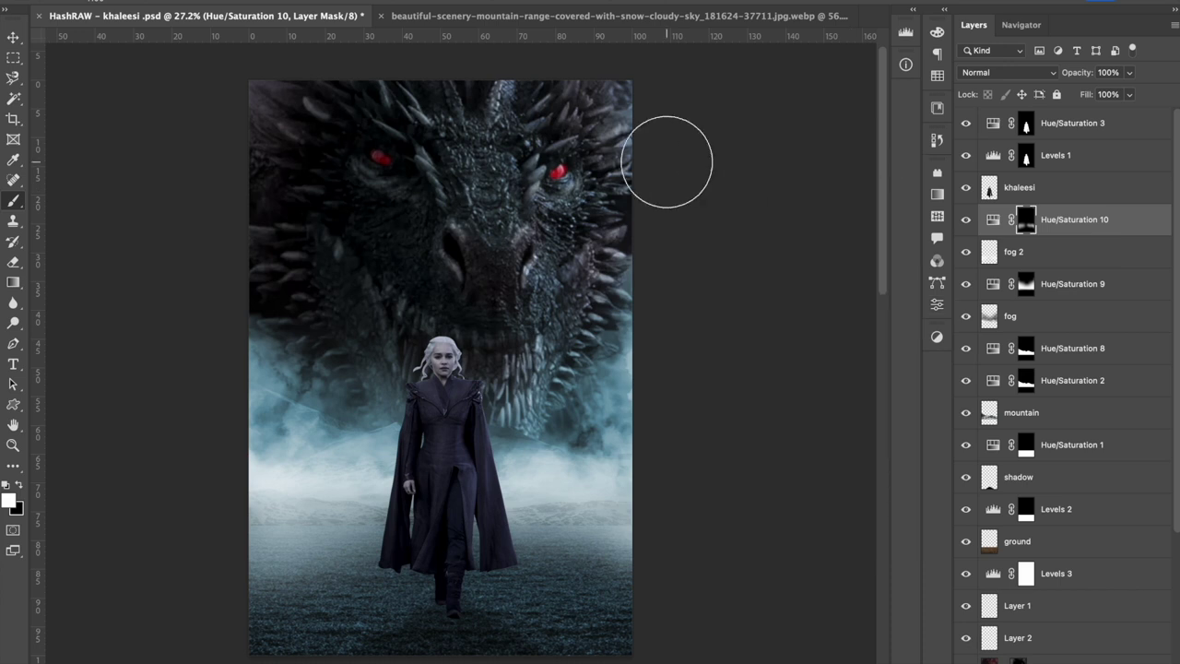
Step: Paint white fog over the dragon on a new fog 3 layer at 83% opacity
{"action": "left_click", "coordinate": [988, 254]}
{"action": "key", "text": "ctrl+shift+n"}
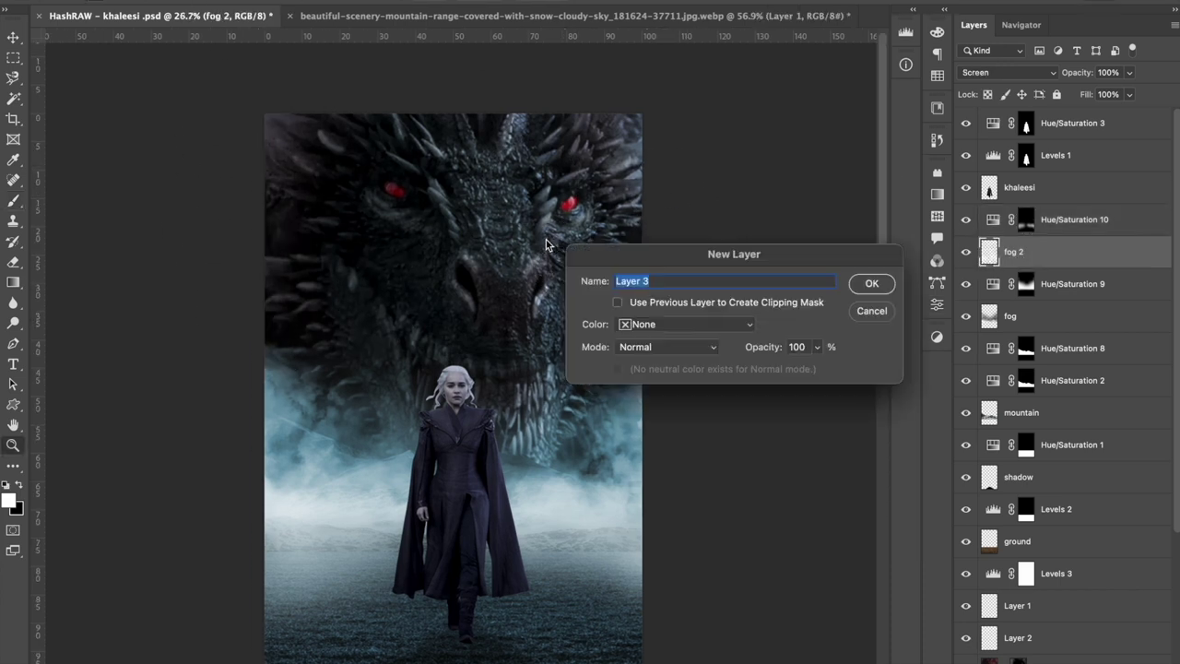
{"action": "key", "text": "Return"}
{"action": "key", "text": "Return"}
{"action": "key", "text": "b"}
{"action": "mouse_move", "coordinate": [206, 290]}
{"action": "left_mouse_down"}
{"action": "mouse_move", "coordinate": [619, 92]}
{"action": "mouse_move", "coordinate": [338, 307]}
{"action": "left_mouse_up"}
{"action": "left_click_drag", "start_coordinate": [1129, 72], "coordinate": [1112, 88]}
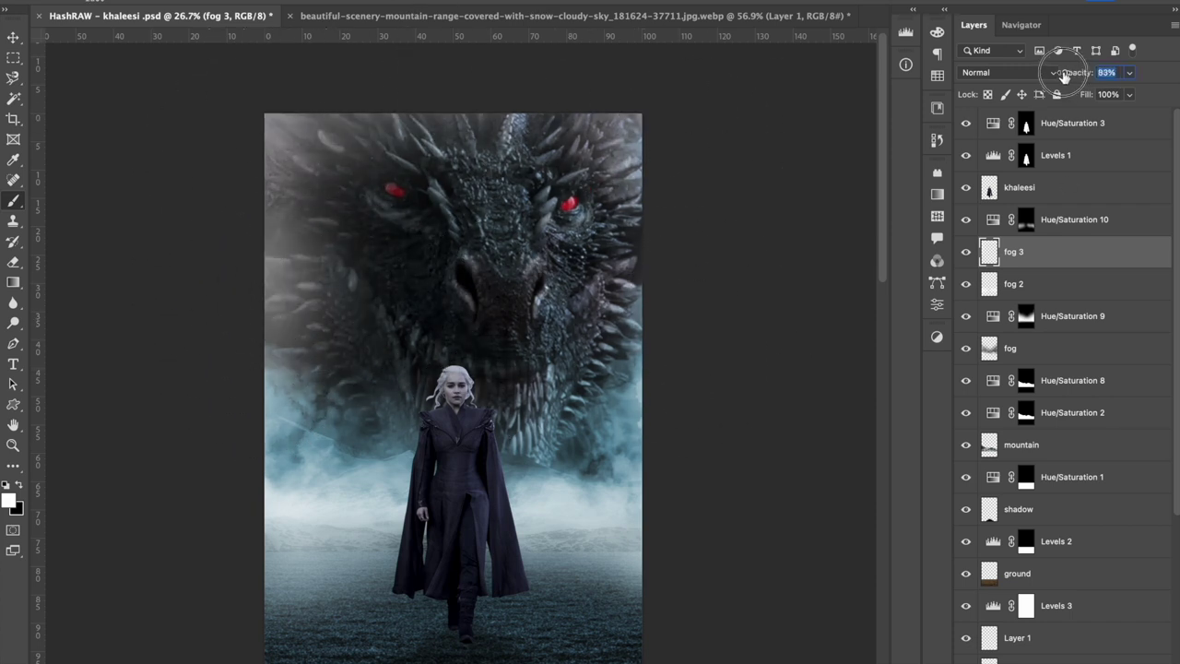
Step: Add a dark reddish tint adjustment over the dragon blended as Soft Light
{"action": "mouse_move", "coordinate": [812, 307]}
{"action": "left_mouse_down"}
{"action": "mouse_move", "coordinate": [786, 307]}
{"action": "mouse_move", "coordinate": [795, 339]}
{"action": "left_mouse_up"}
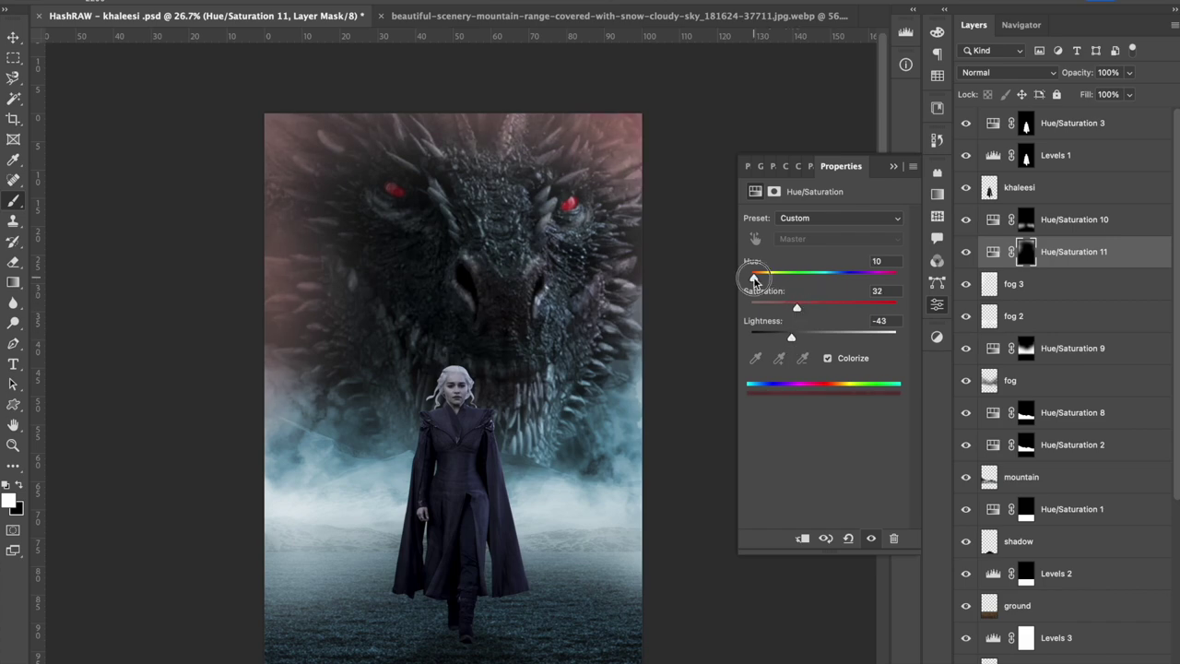
{"action": "left_click", "coordinate": [903, 167]}
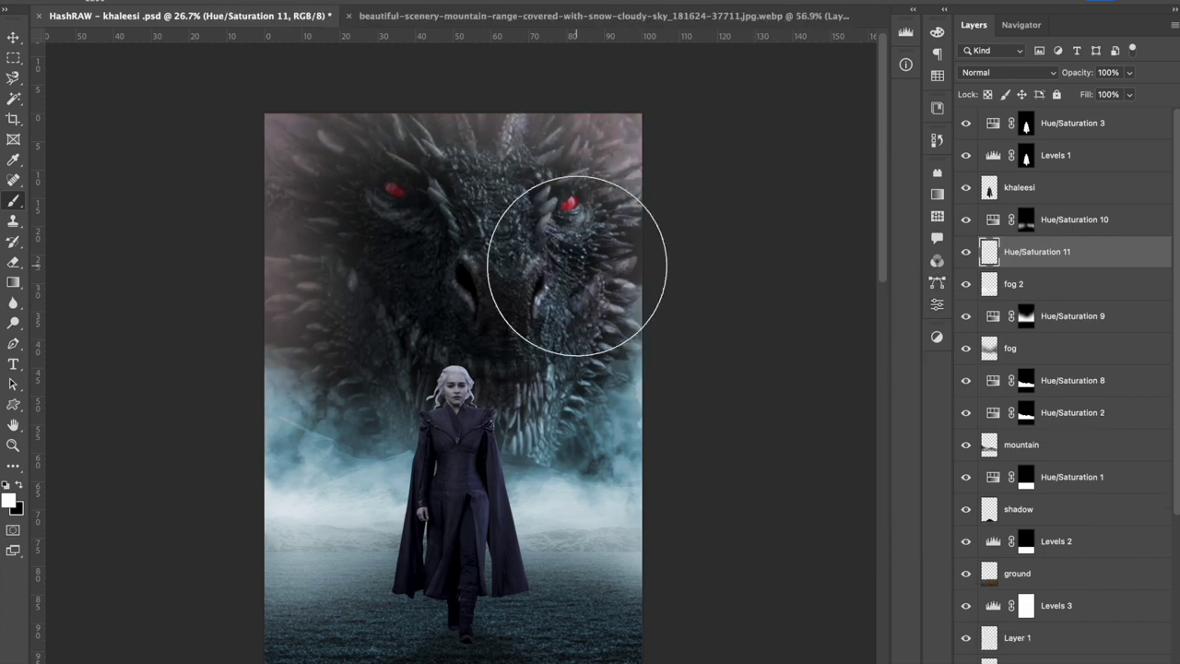
{"action": "key", "text": "e"}
{"action": "left_click", "coordinate": [1008, 72]}
{"action": "left_click", "coordinate": [984, 291]}
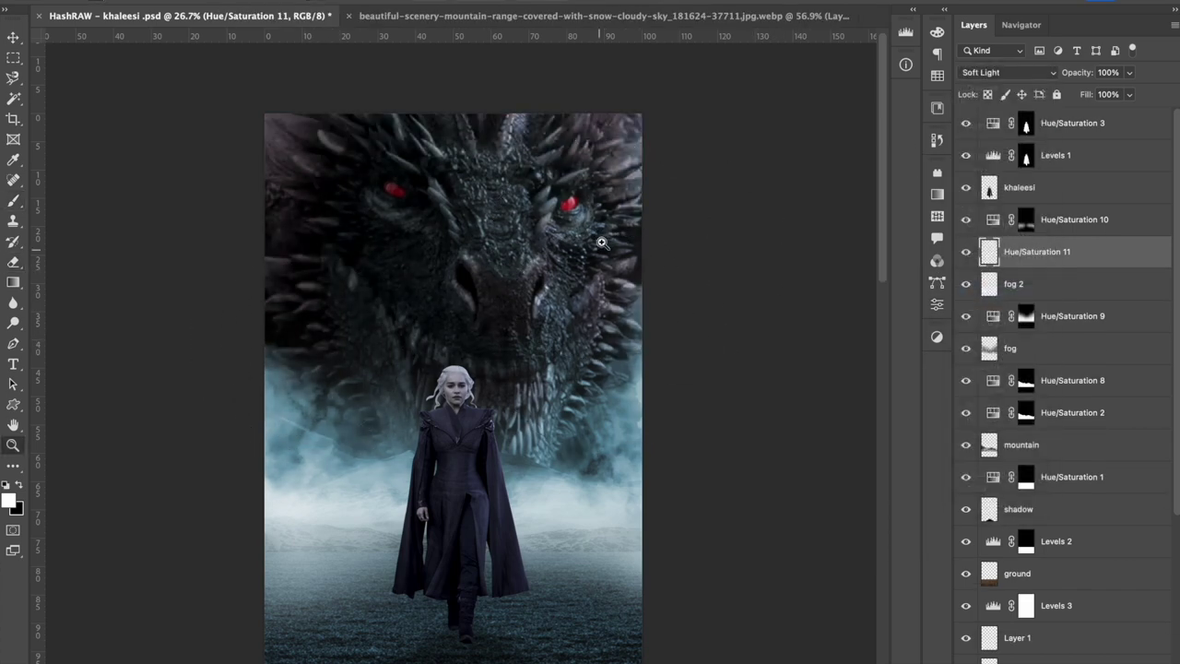
Step: Zoom out to see the whole image and select the Hue/Saturation 9 layer mask
{"action": "key", "text": "z"}
{"action": "left_click", "coordinate": [536, 372]}
{"action": "left_click_drag", "start_coordinate": [536, 371], "coordinate": [510, 401]}
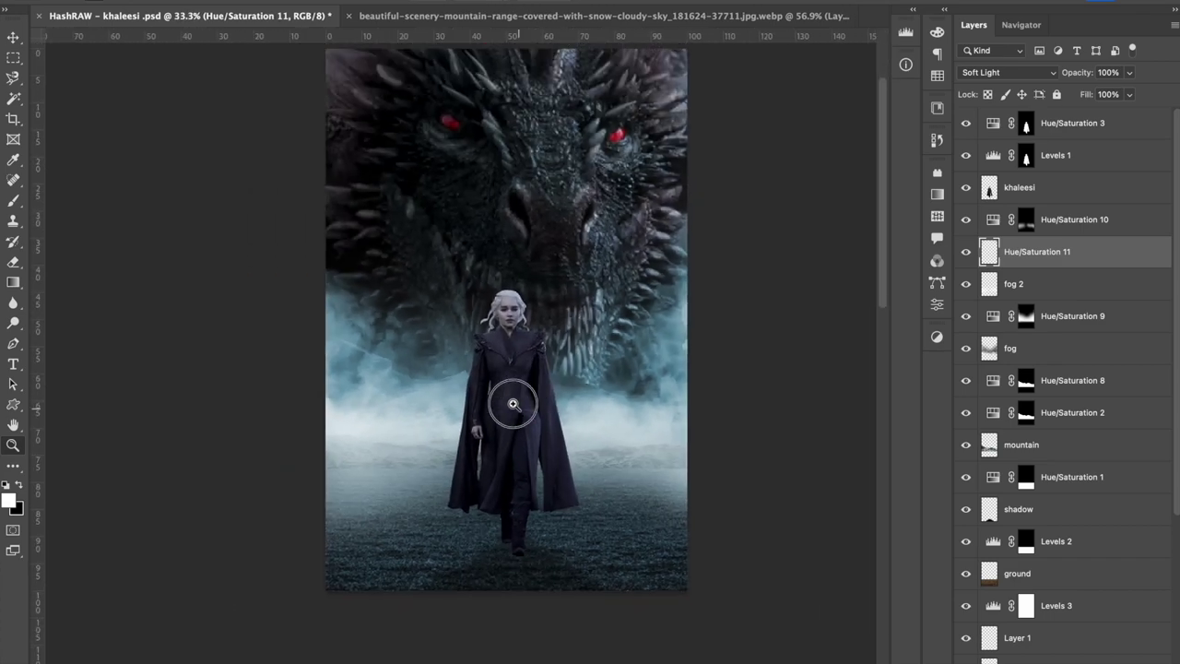
{"action": "left_click_drag", "start_coordinate": [510, 401], "coordinate": [507, 397]}
{"action": "key", "text": "v"}
{"action": "left_click", "coordinate": [1026, 315]}
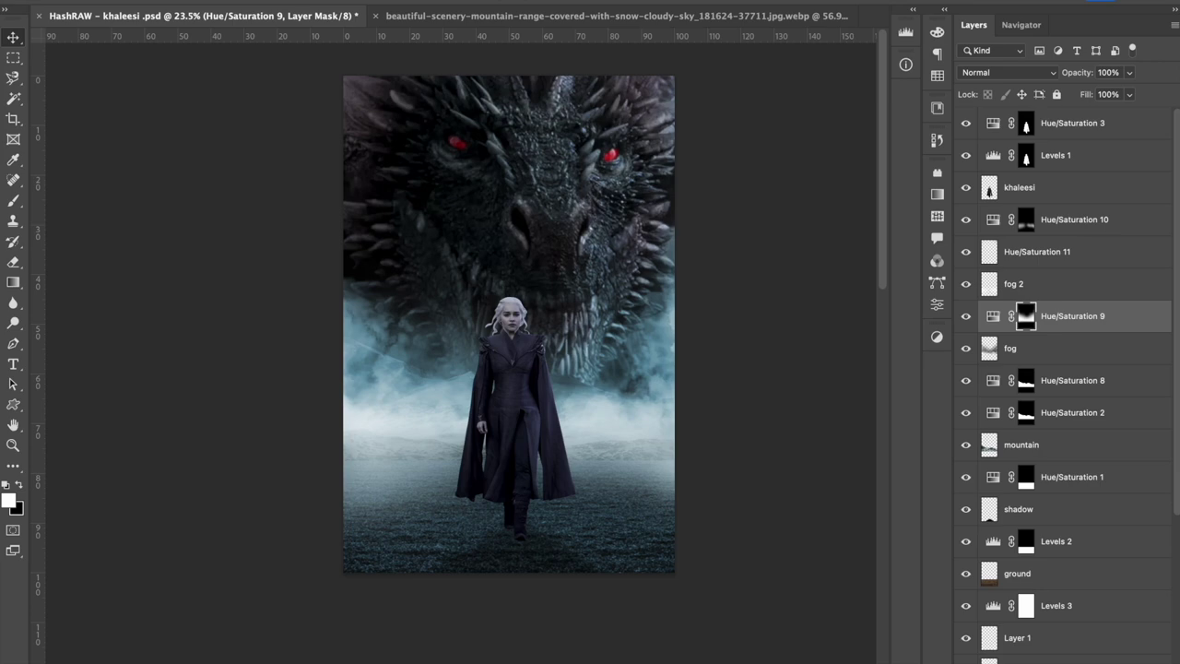
{"action": "right_click", "coordinate": [582, 207]}
Step: Delete the sky from the dead-trees image with Magic Wand and soften the trees' lower edge
{"action": "left_click", "coordinate": [614, 556]}
{"action": "left_click", "coordinate": [640, 246]}
{"action": "key", "text": "Delete"}
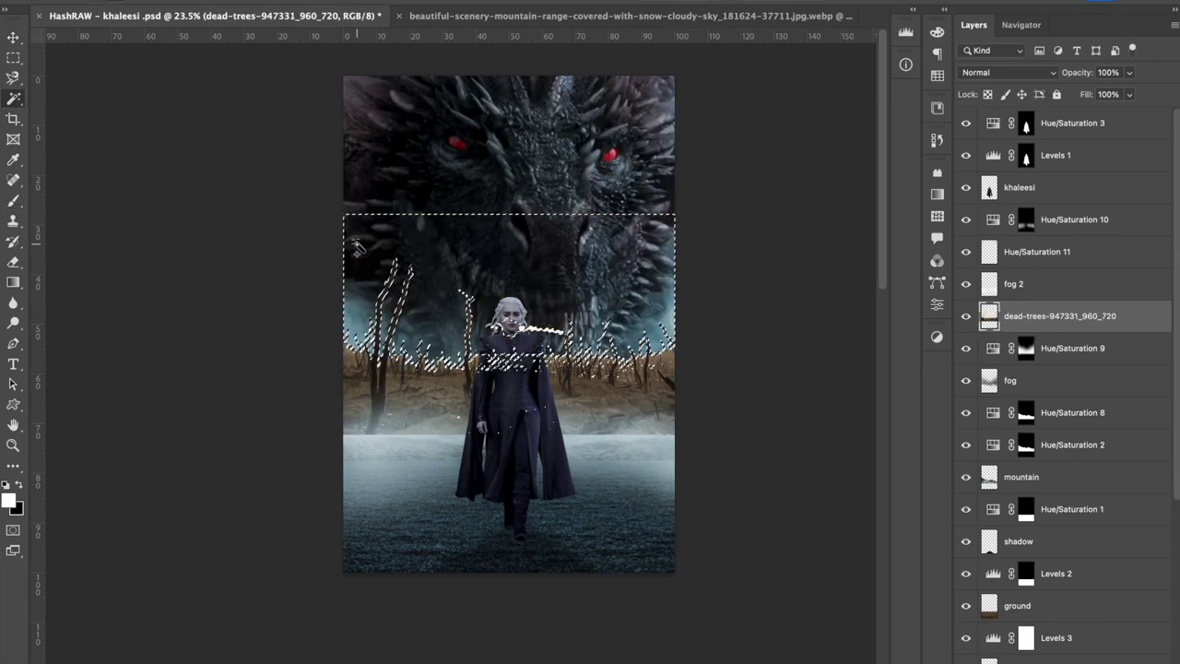
{"action": "key", "text": "ctrl+d"}
{"action": "key", "text": "e"}
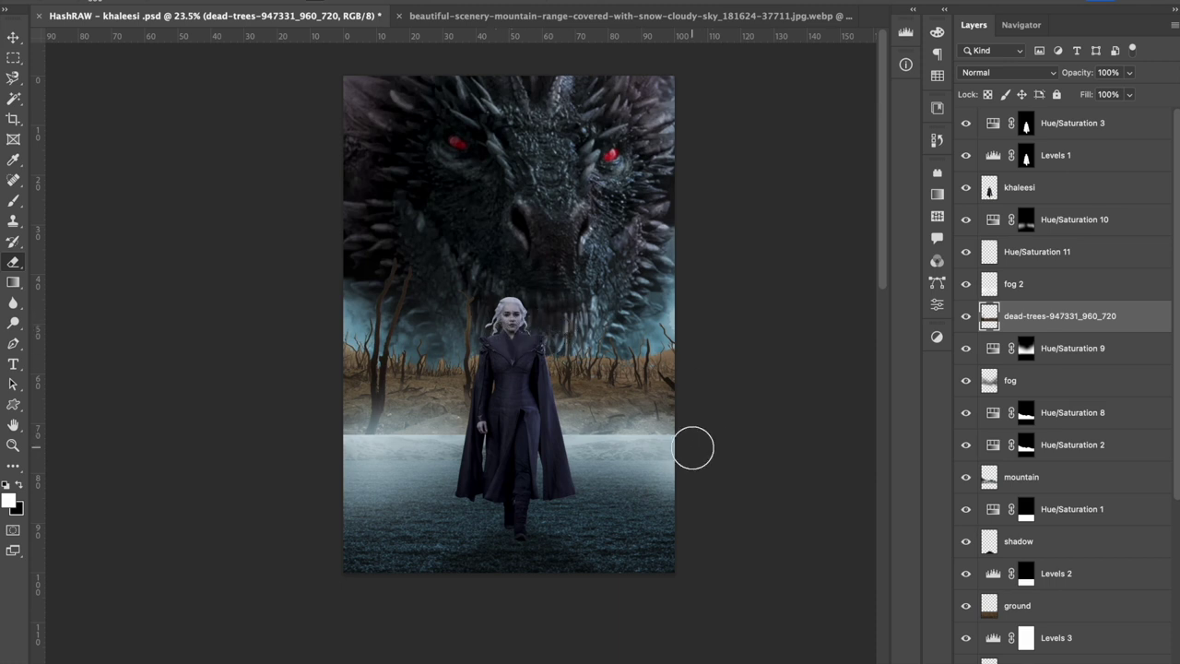
{"action": "left_click_drag", "start_coordinate": [693, 449], "coordinate": [290, 427]}
Step: Colorize the dead trees with a Hue/Saturation adjustment at lightness -16
{"action": "left_click", "coordinate": [989, 316], "text": "ctrl"}
{"action": "left_click", "coordinate": [1088, 656]}
{"action": "left_click", "coordinate": [1084, 553]}
{"action": "left_click", "coordinate": [828, 359]}
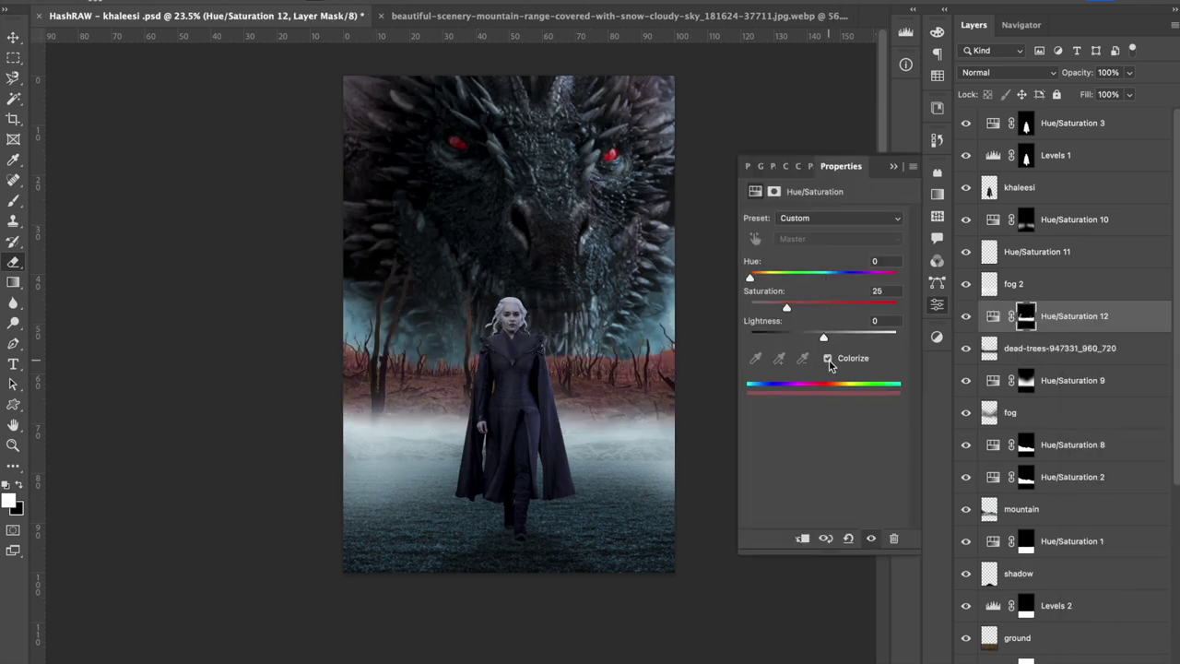
{"action": "left_click_drag", "start_coordinate": [824, 337], "coordinate": [811, 338]}
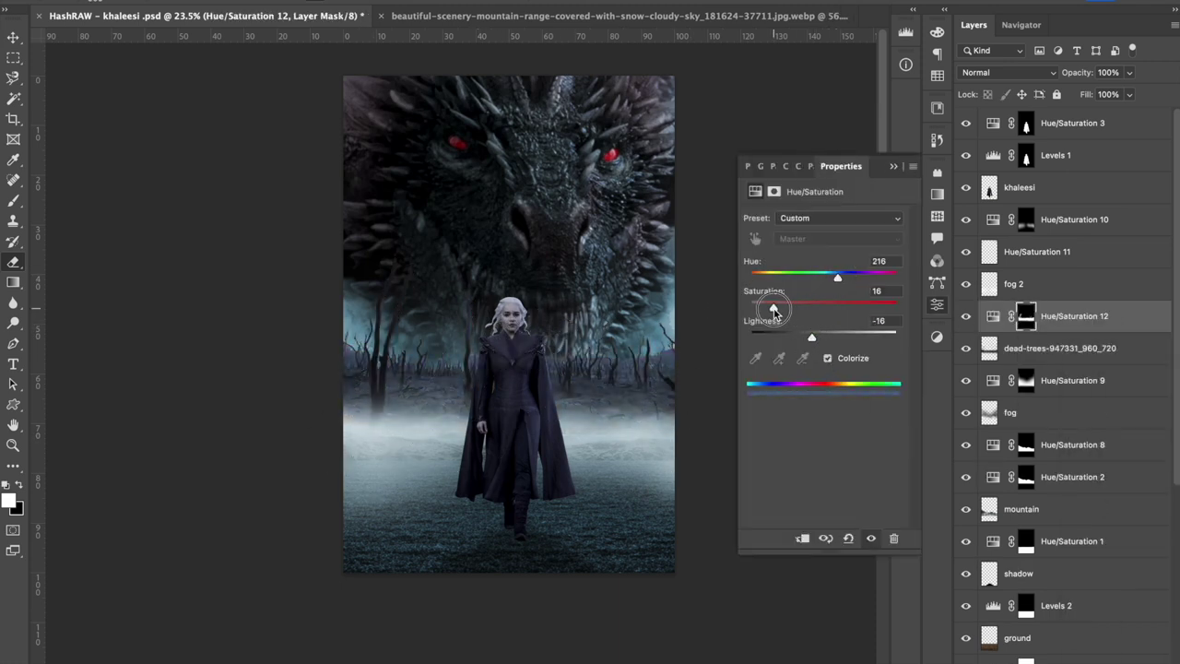
Step: Merge the tint into the dead-trees layer and rename it 'tree'
{"action": "key", "text": "alt+bracketleft"}
{"action": "key", "text": "alt+bracketleft"}
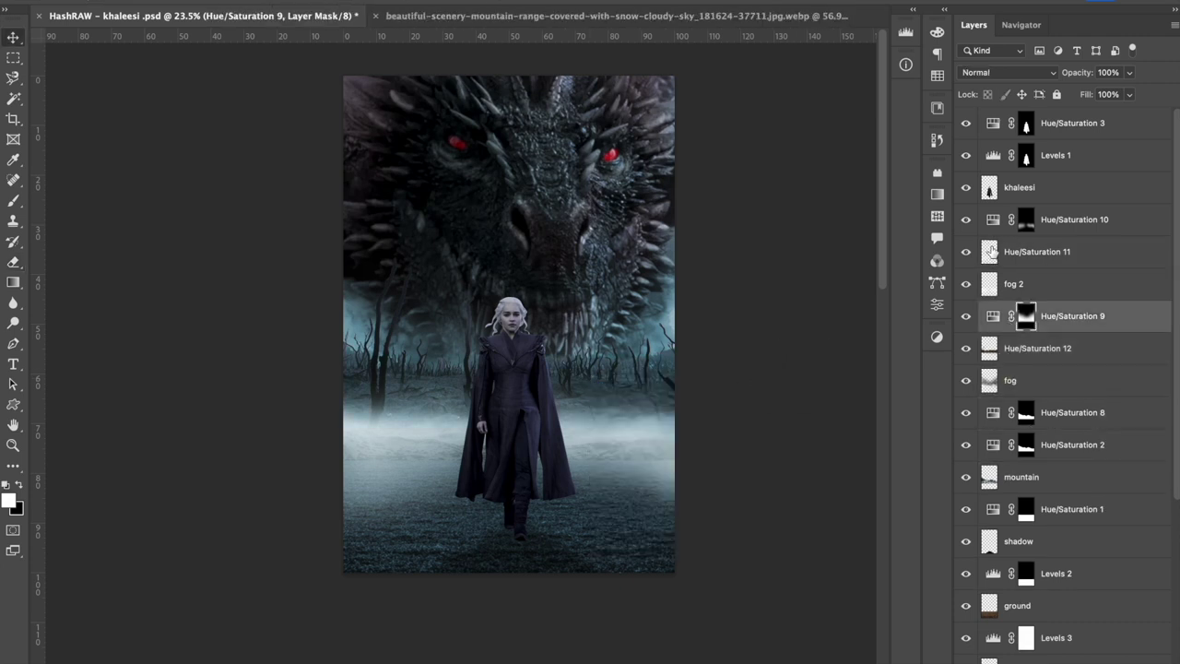
{"action": "double_click", "coordinate": [1020, 362]}
{"action": "type", "text": "tree"}
{"action": "key", "text": "Return"}
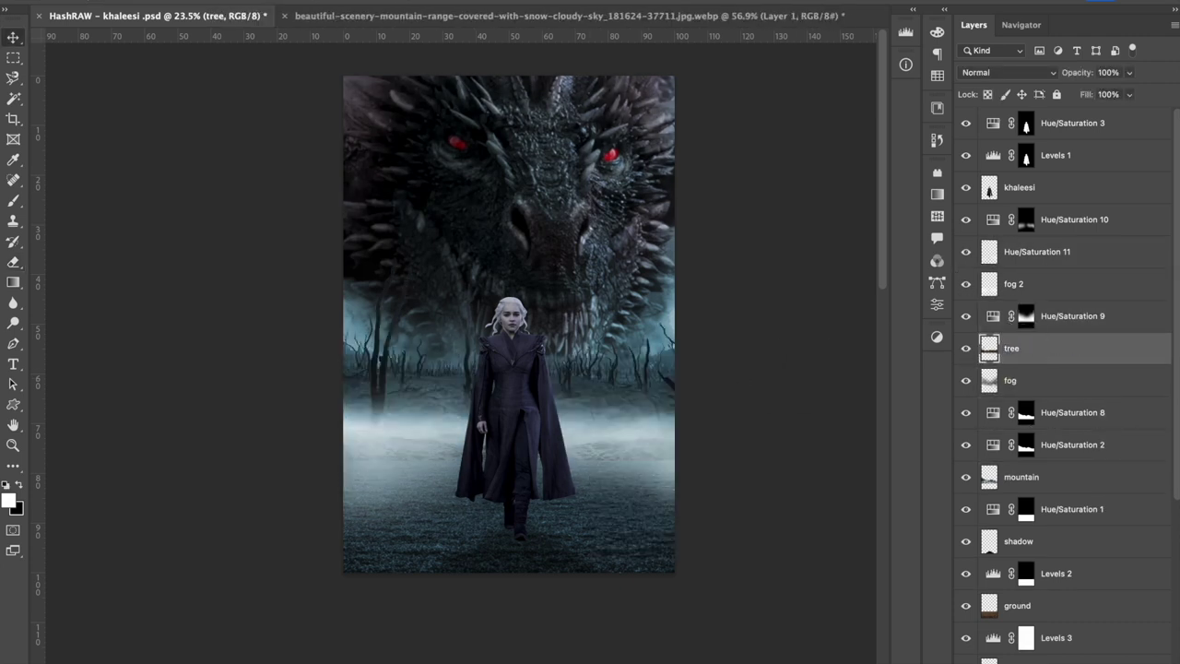
Step: Move the trees down to the horizon, fade the trunk bottoms, and set opacity to 81%
{"action": "key", "text": "ctrl+t"}
{"action": "left_click_drag", "start_coordinate": [646, 406], "coordinate": [637, 461]}
{"action": "key", "text": "Return"}
{"action": "key", "text": "w"}
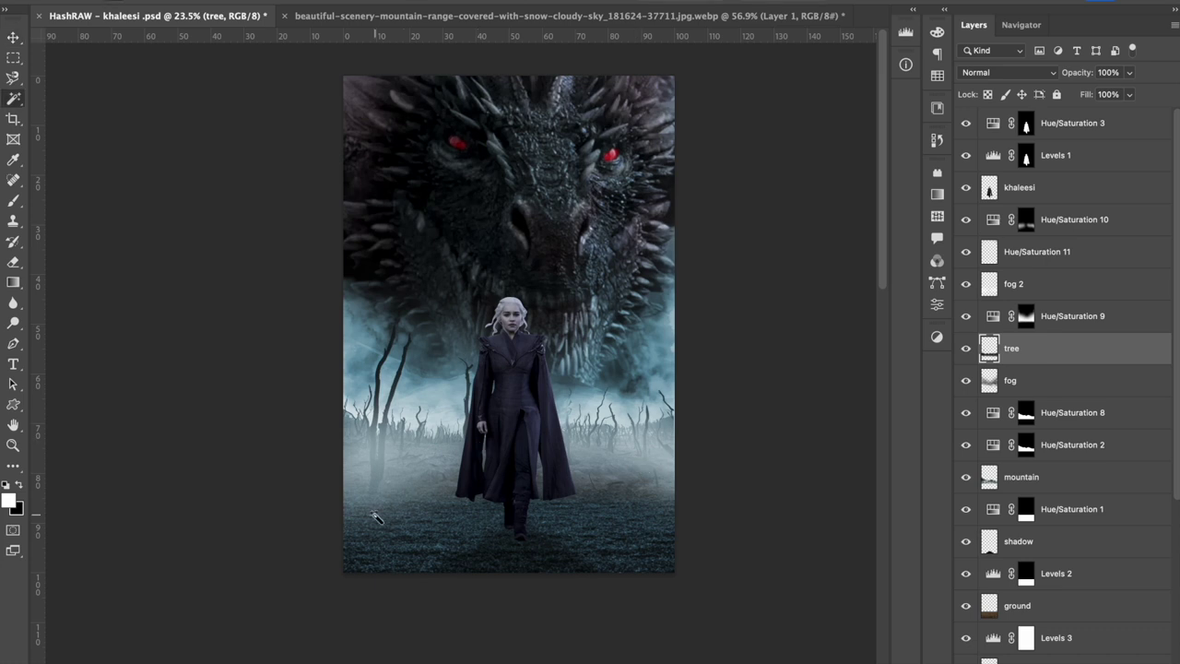
{"action": "left_click_drag", "start_coordinate": [360, 516], "coordinate": [433, 443]}
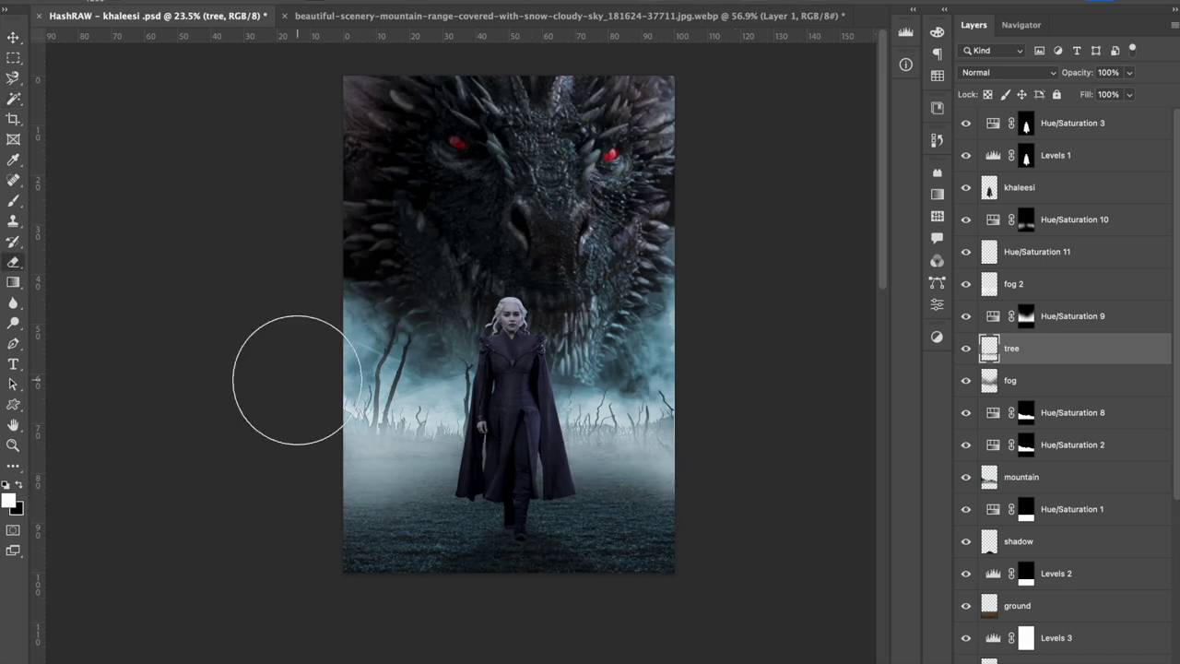
{"action": "left_click_drag", "start_coordinate": [1077, 71], "coordinate": [1060, 72]}
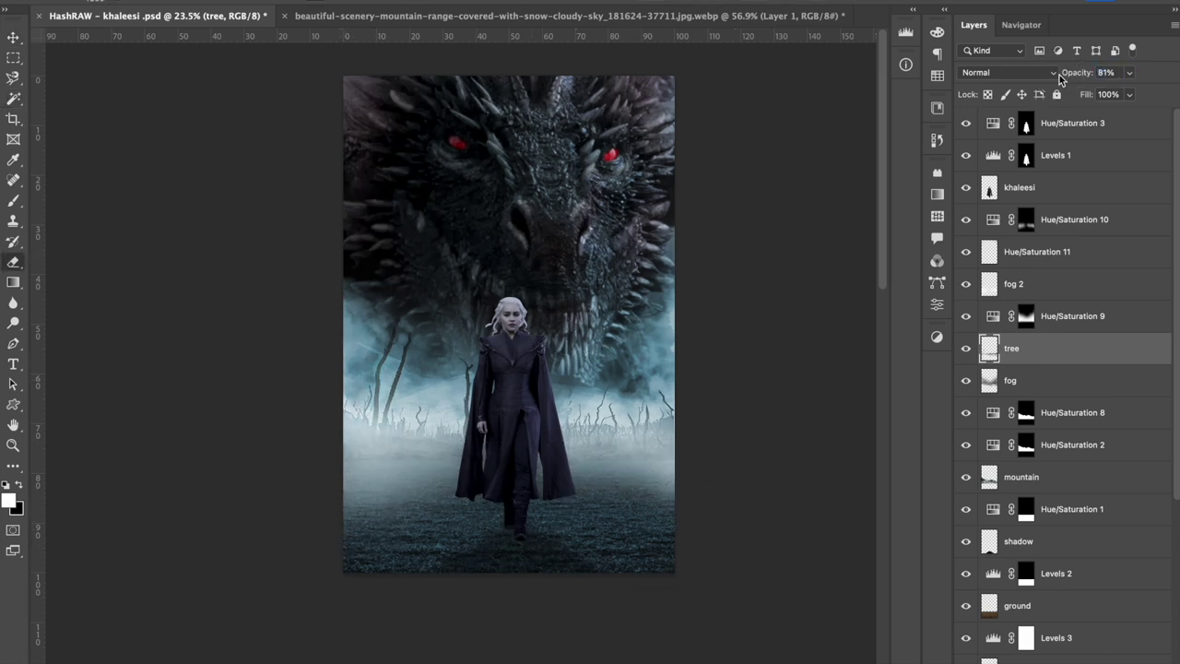
Step: Create a new layer named 'fire'
{"action": "key", "text": "ctrl+shift+n"}
{"action": "type", "text": "fire"}
{"action": "key", "text": "Return"}
Step: Set the paint colour to red, then orange, and switch to the brush
{"action": "left_click", "coordinate": [10, 501]}
{"action": "left_click", "coordinate": [827, 45]}
{"action": "key", "text": "Return"}
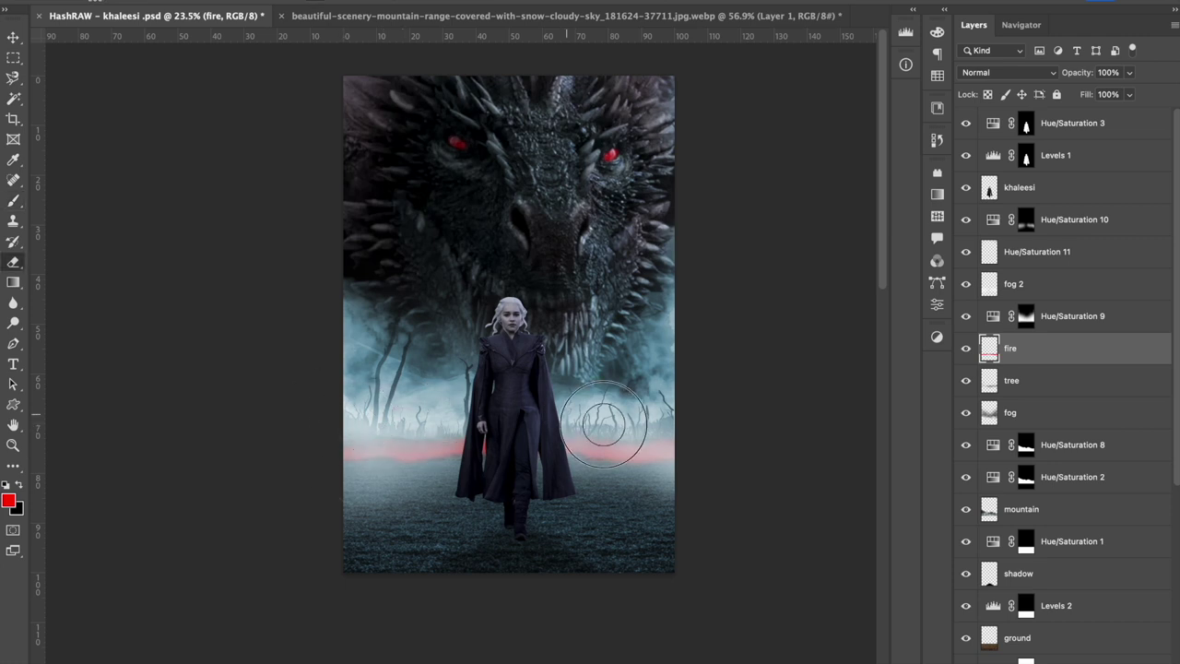
{"action": "left_click", "coordinate": [9, 501]}
{"action": "left_click", "coordinate": [871, 222]}
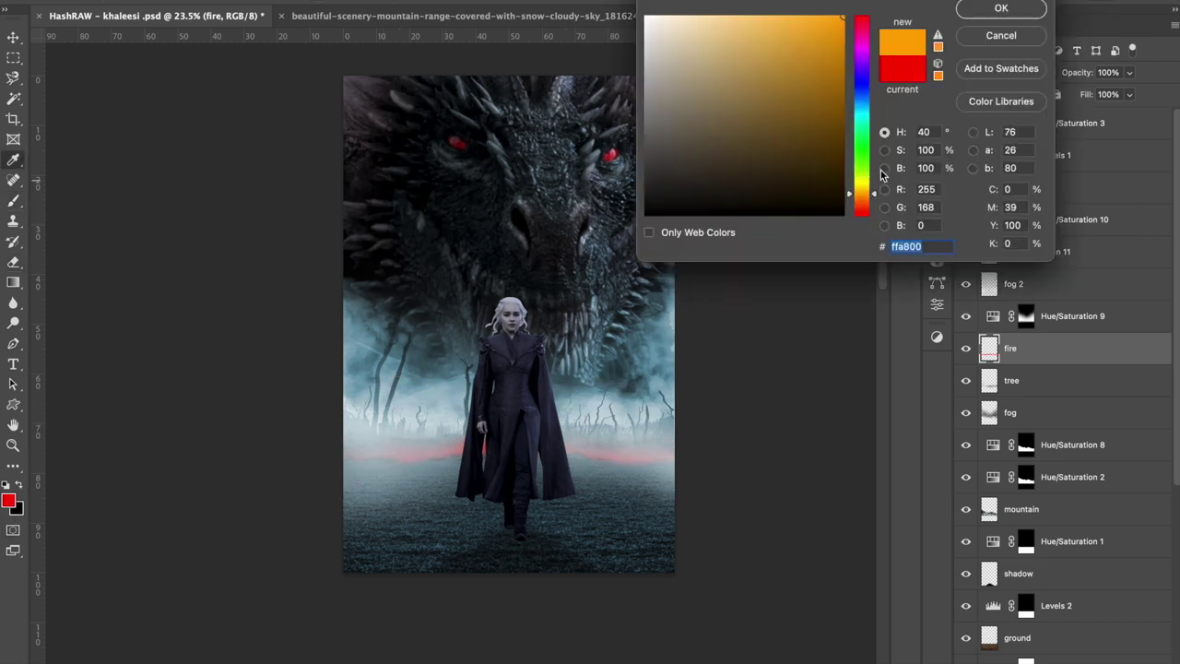
{"action": "key", "text": "Return"}
{"action": "key", "text": "b"}
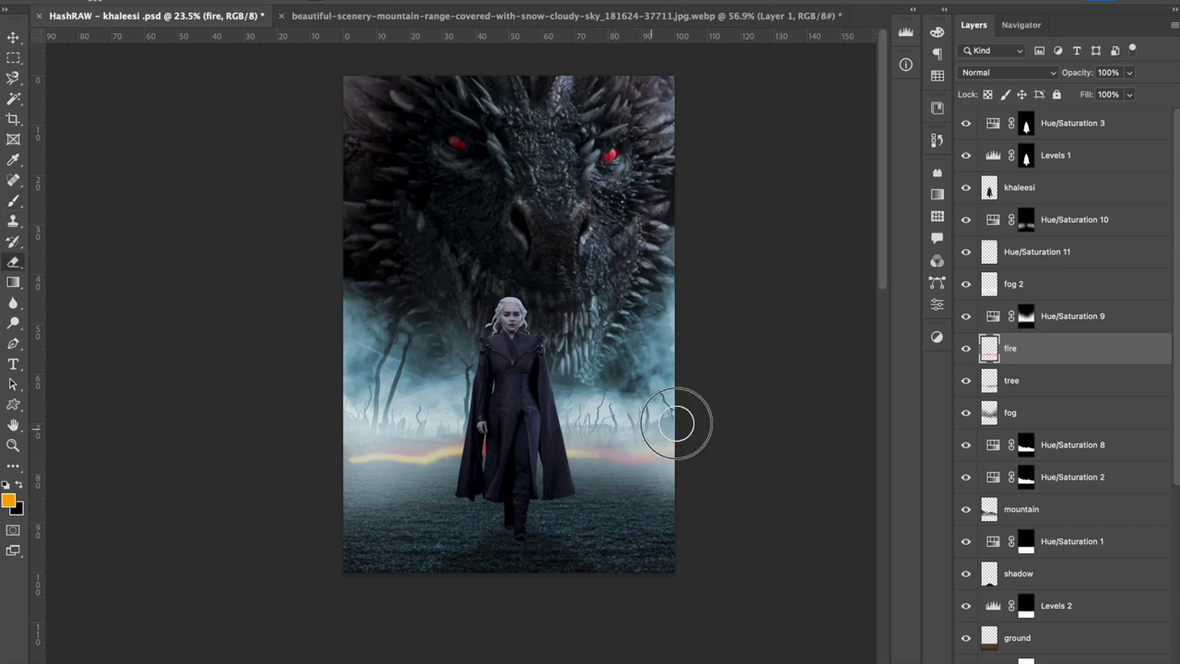
Step: Transform the fire streak and set the fire layer to Hard Light
{"action": "key", "text": "ctrl+t"}
{"action": "key", "text": "Return"}
{"action": "left_click", "coordinate": [1008, 72]}
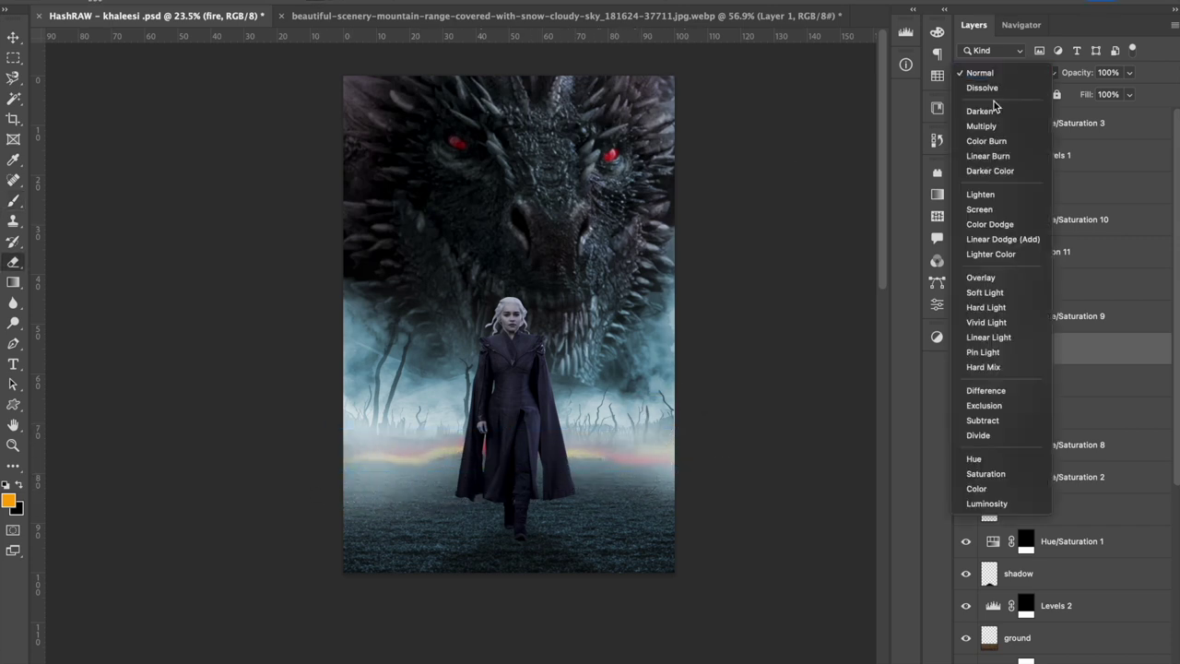
{"action": "left_click", "coordinate": [985, 305]}
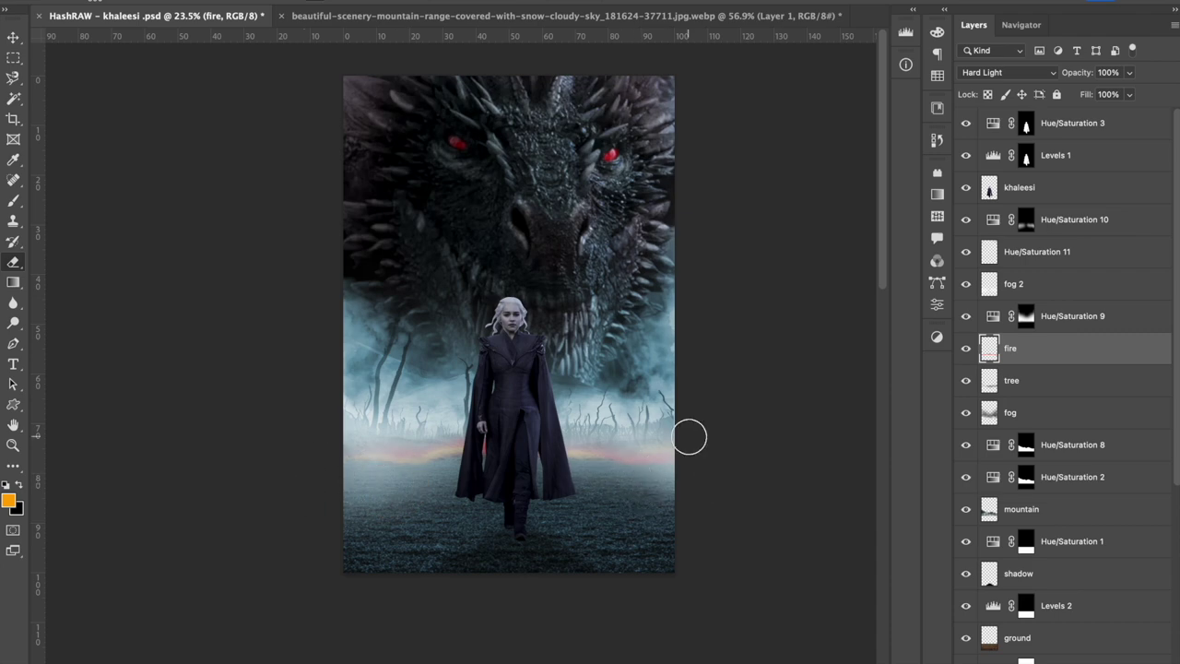
{"action": "key", "text": "z"}
{"action": "left_click_drag", "start_coordinate": [514, 435], "coordinate": [548, 412]}
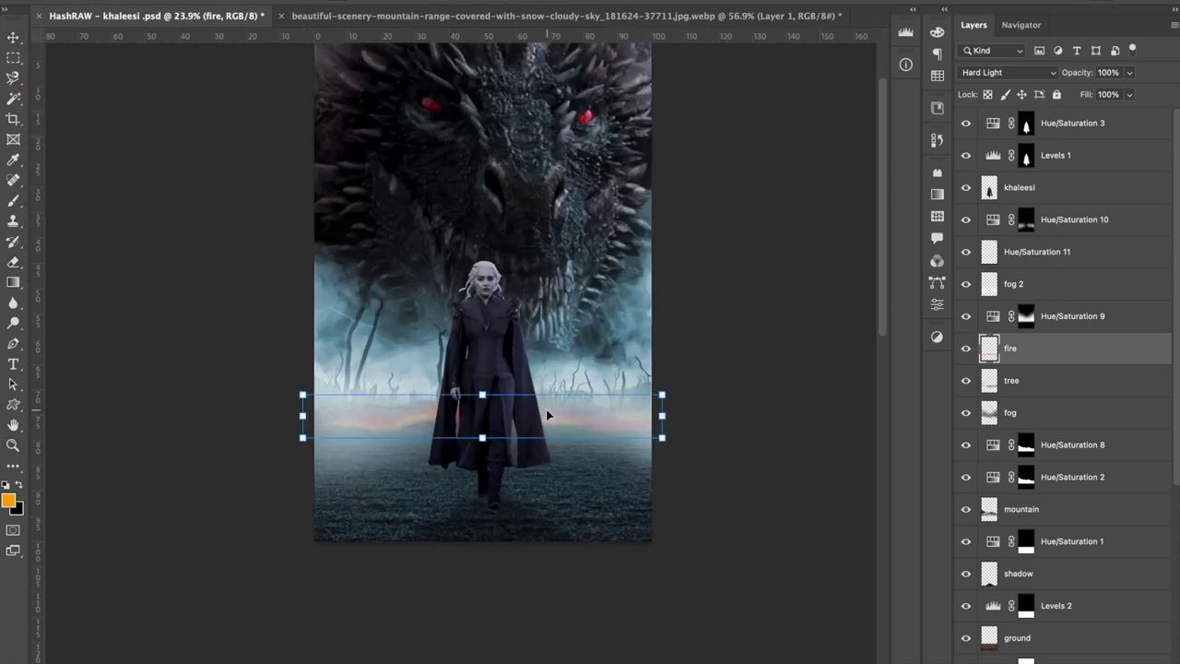
Step: Paint a strong red glow across the lower ground on a new 'fire 2' layer
{"action": "key", "text": "ctrl+shift+n"}
{"action": "type", "text": "fire 2"}
{"action": "key", "text": "Return"}
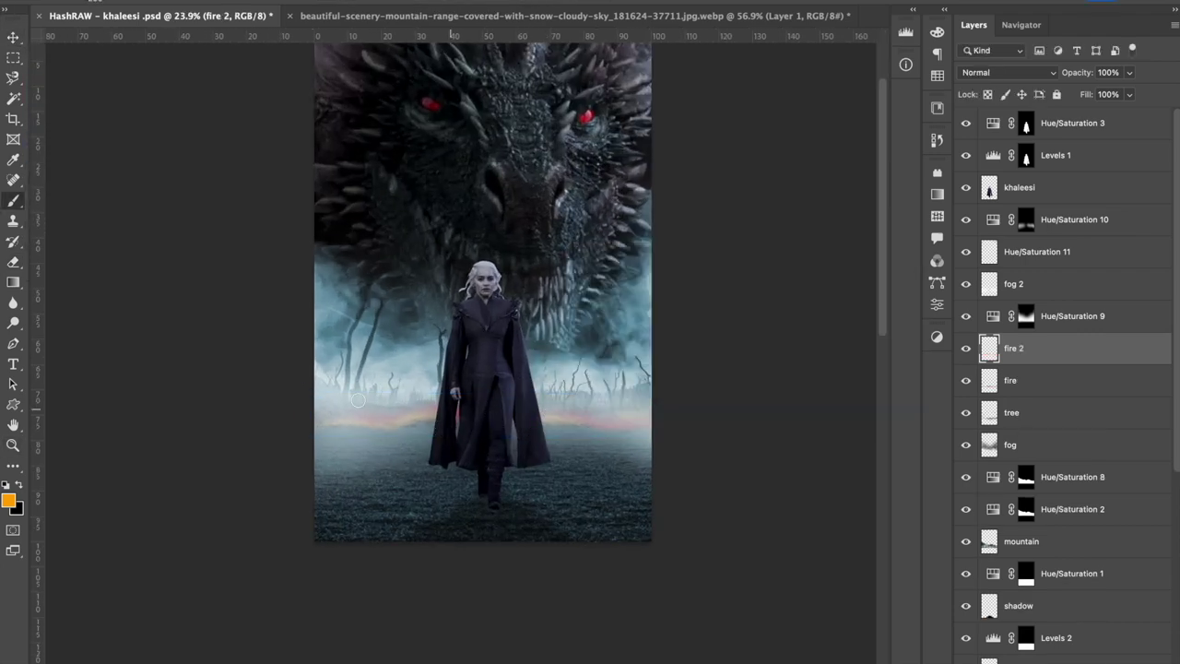
{"action": "left_click", "coordinate": [8, 501]}
{"action": "left_click_drag", "start_coordinate": [855, 111], "coordinate": [854, 198]}
{"action": "left_click", "coordinate": [1002, 20]}
{"action": "left_click_drag", "start_coordinate": [318, 466], "coordinate": [572, 420]}
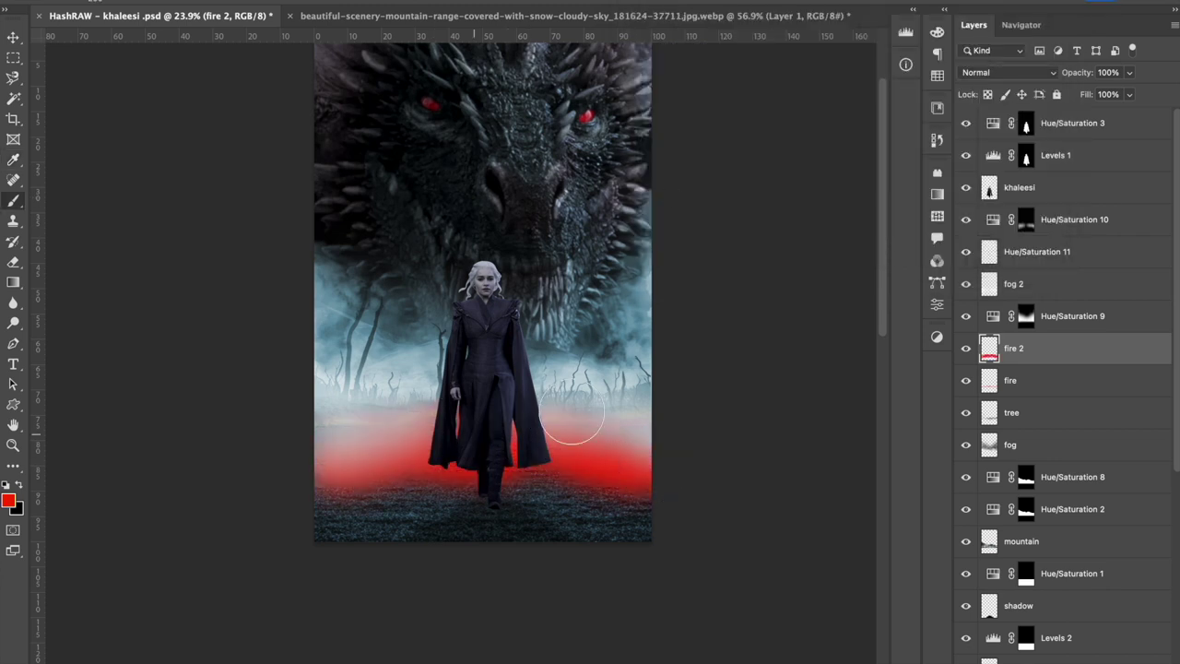
Step: Blend fire 2 as Hard Light at about 50% opacity
{"action": "left_click_drag", "start_coordinate": [1060, 76], "coordinate": [1040, 78]}
{"action": "left_click", "coordinate": [1008, 72]}
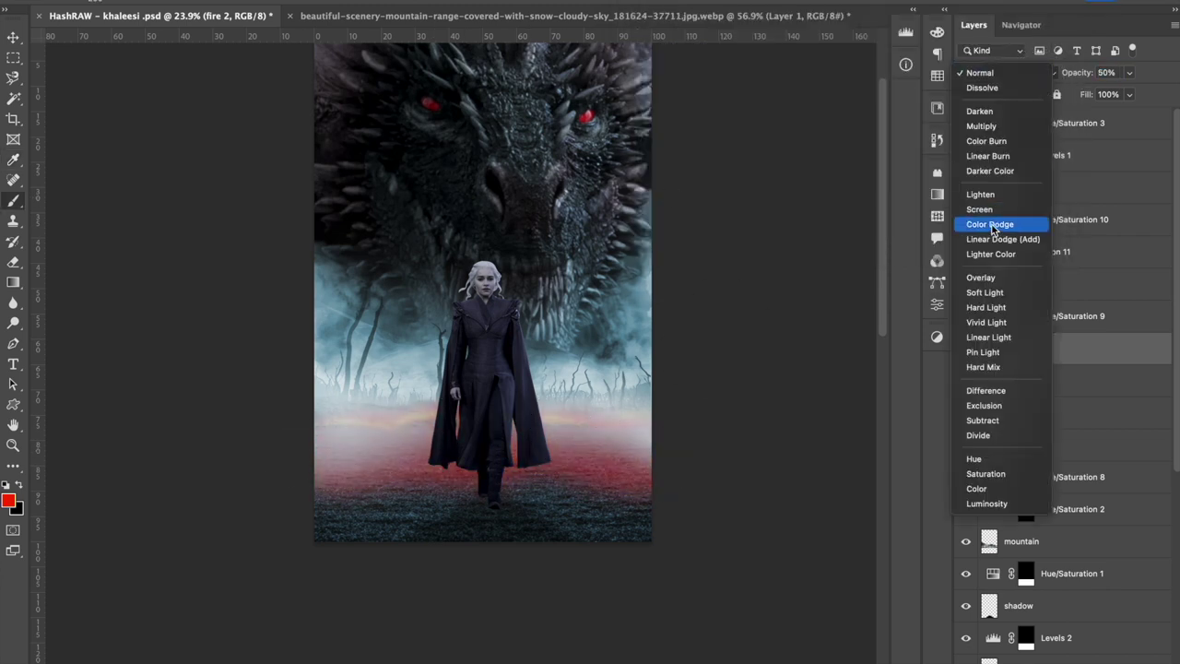
{"action": "left_click", "coordinate": [1002, 308]}
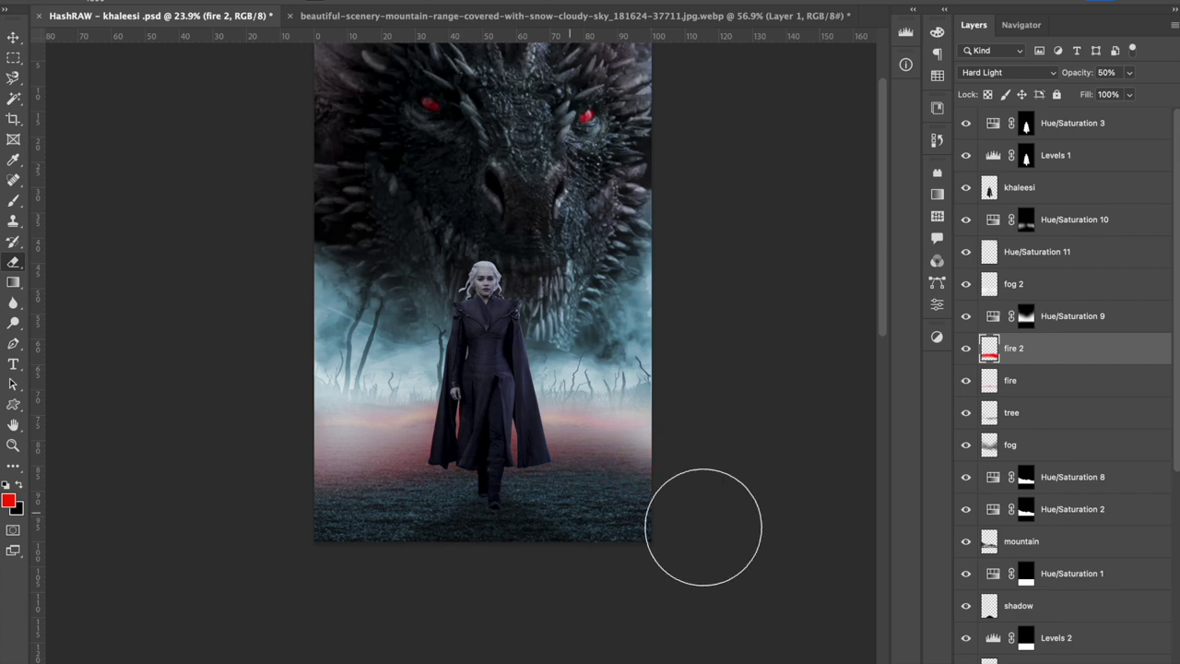
{"action": "key", "text": "z"}
{"action": "mouse_move", "coordinate": [540, 444]}
{"action": "left_mouse_down"}
{"action": "mouse_move", "coordinate": [549, 444]}
{"action": "mouse_move", "coordinate": [461, 482]}
{"action": "left_mouse_up"}
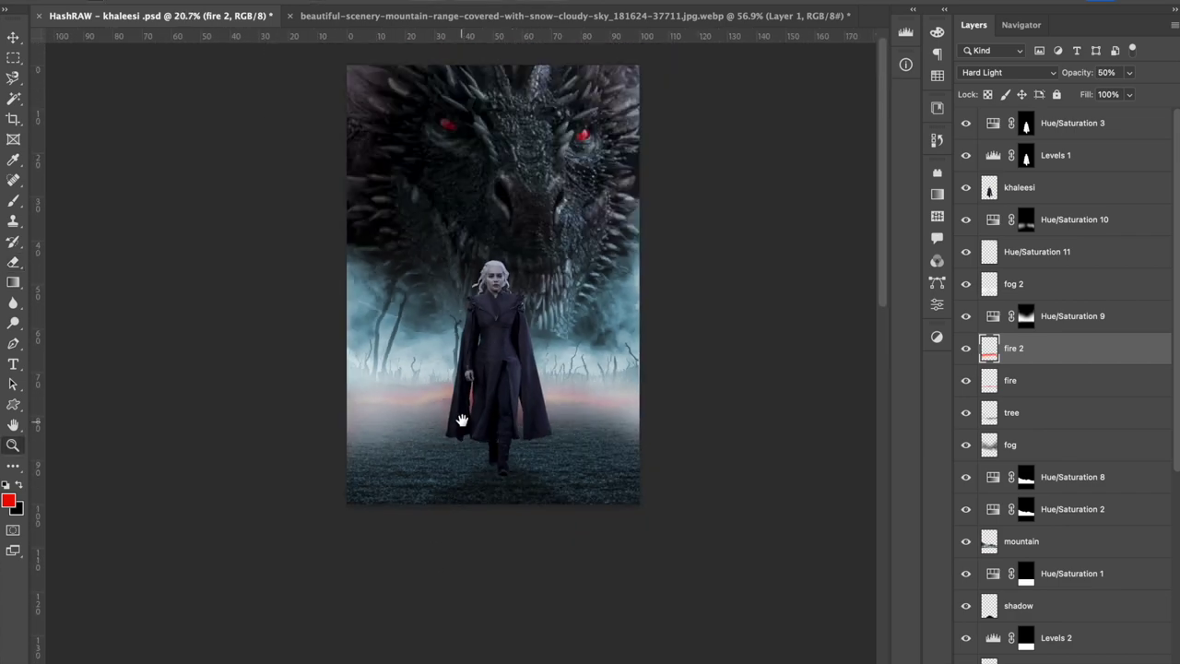
Step: Review the Hue/Saturation 9 settings and erase on its layer mask
{"action": "key", "text": "v"}
{"action": "key", "text": "alt+bracketright"}
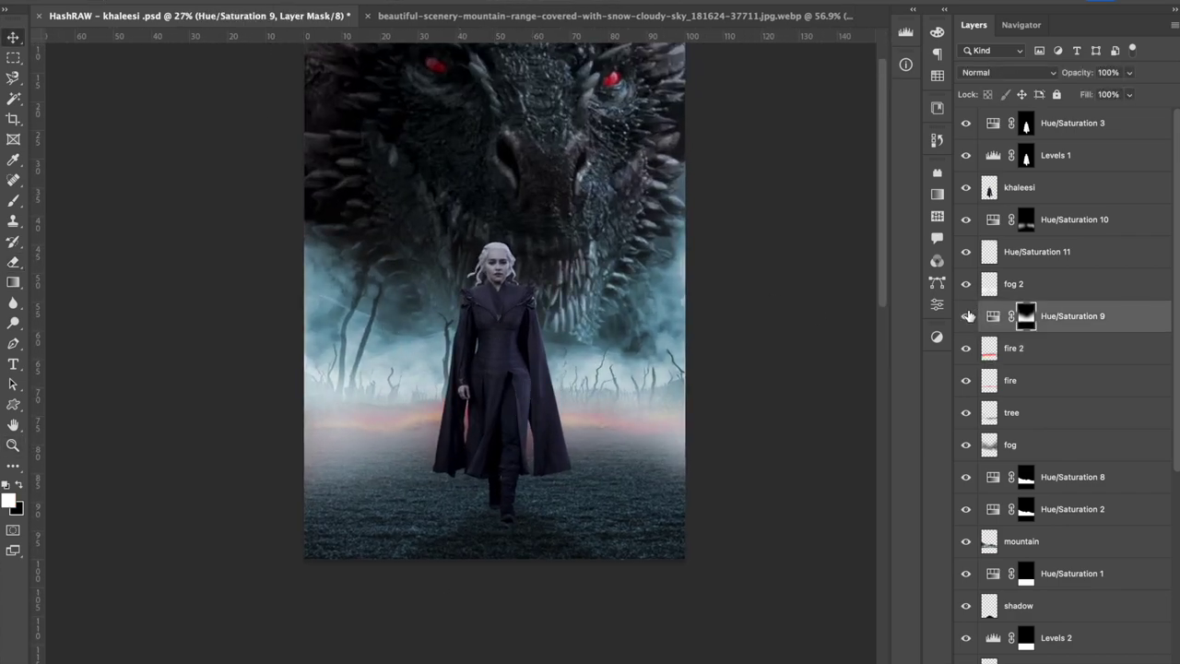
{"action": "double_click", "coordinate": [993, 317]}
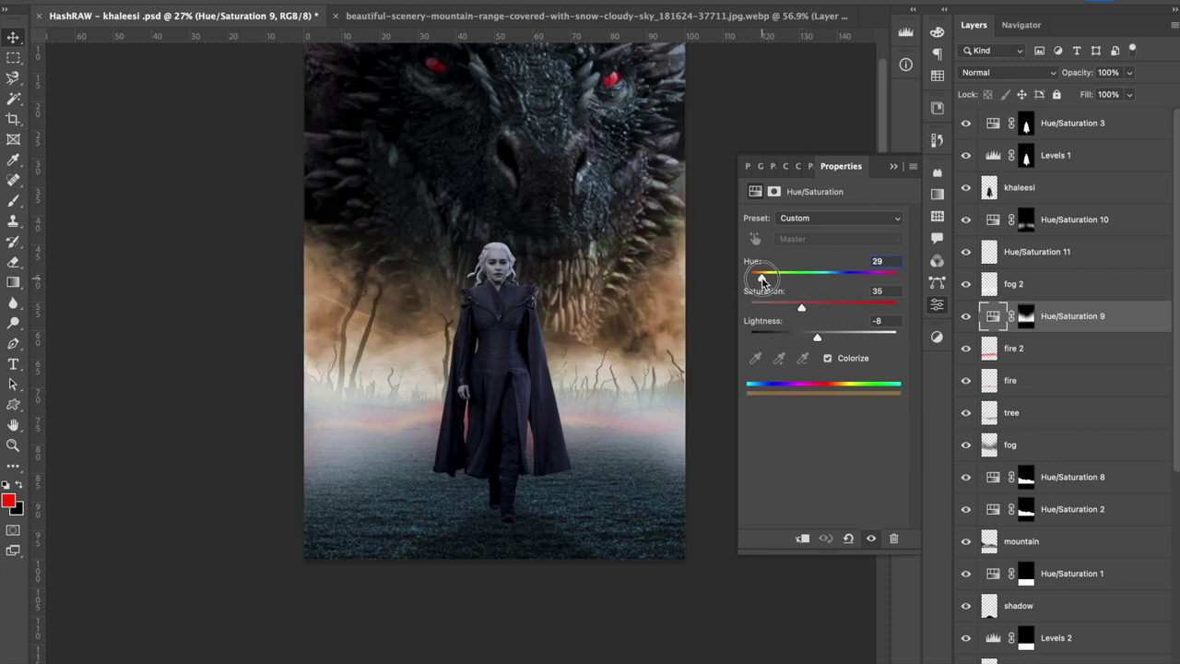
{"action": "left_click", "coordinate": [662, 285]}
{"action": "scroll", "coordinate": [662, 286], "scroll_direction": "up", "scroll_amount": 2}
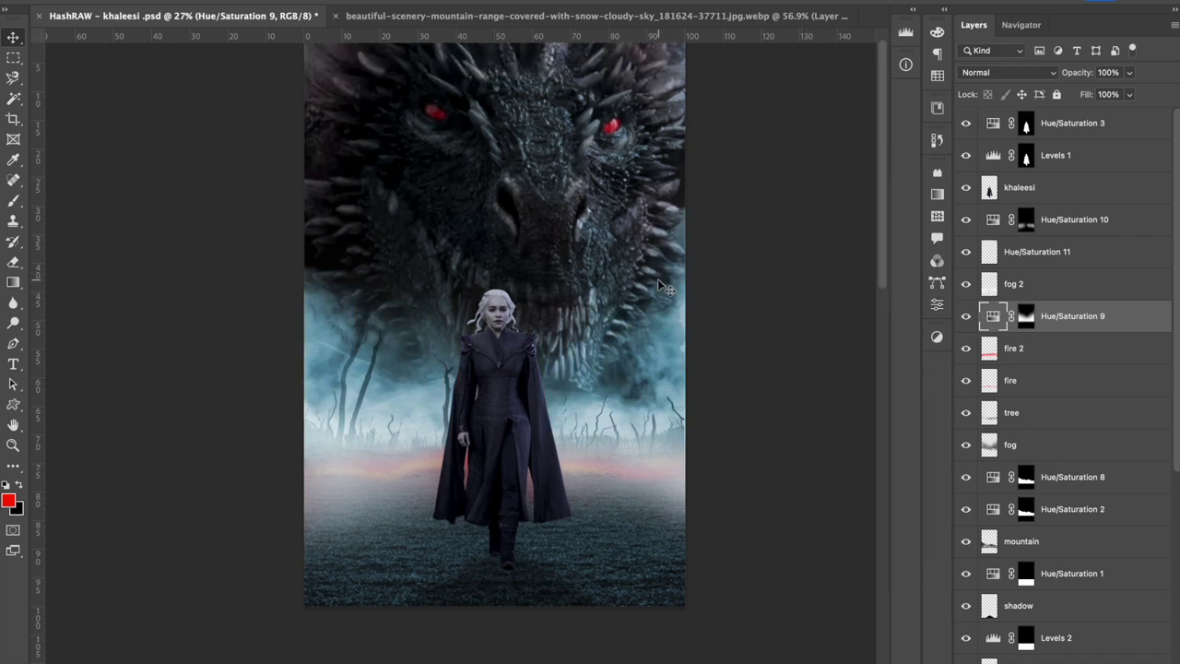
{"action": "left_click", "coordinate": [1027, 316]}
{"action": "key", "text": "e"}
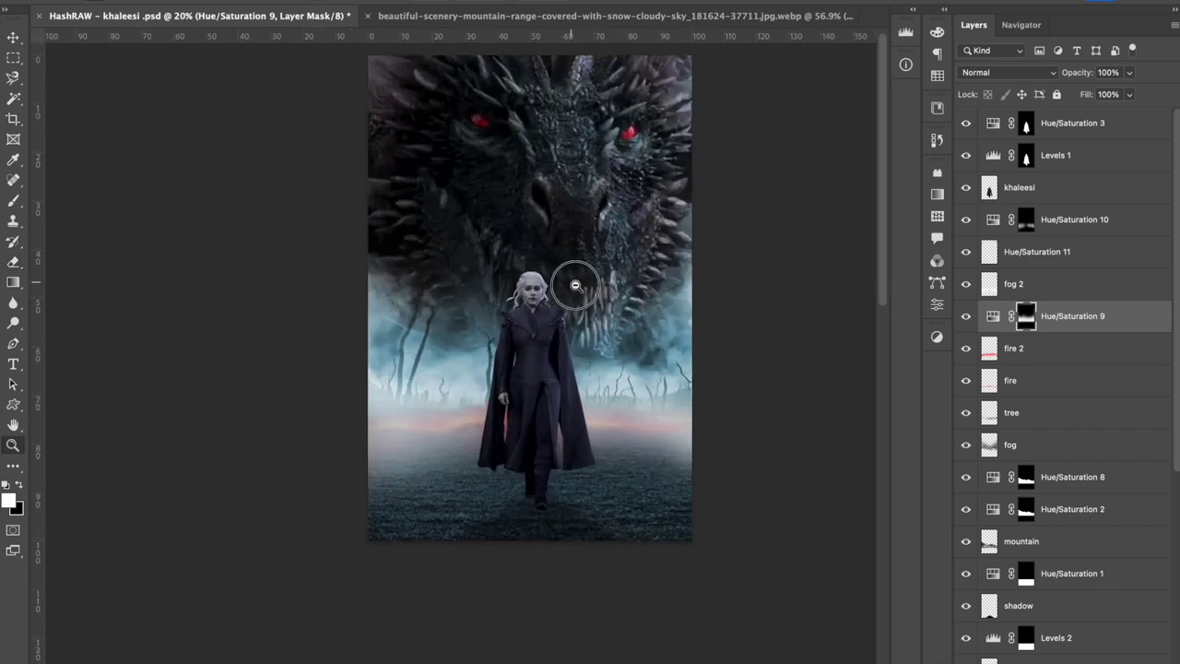
{"action": "scroll", "coordinate": [561, 282], "scroll_direction": "up", "scroll_amount": 3}
Step: Add a red-filled khaleesi silhouette layer above her in Overlay mode with a black mask
{"action": "key", "text": "v"}
{"action": "left_click", "coordinate": [1019, 187]}
{"action": "left_click", "coordinate": [990, 187], "text": "ctrl"}
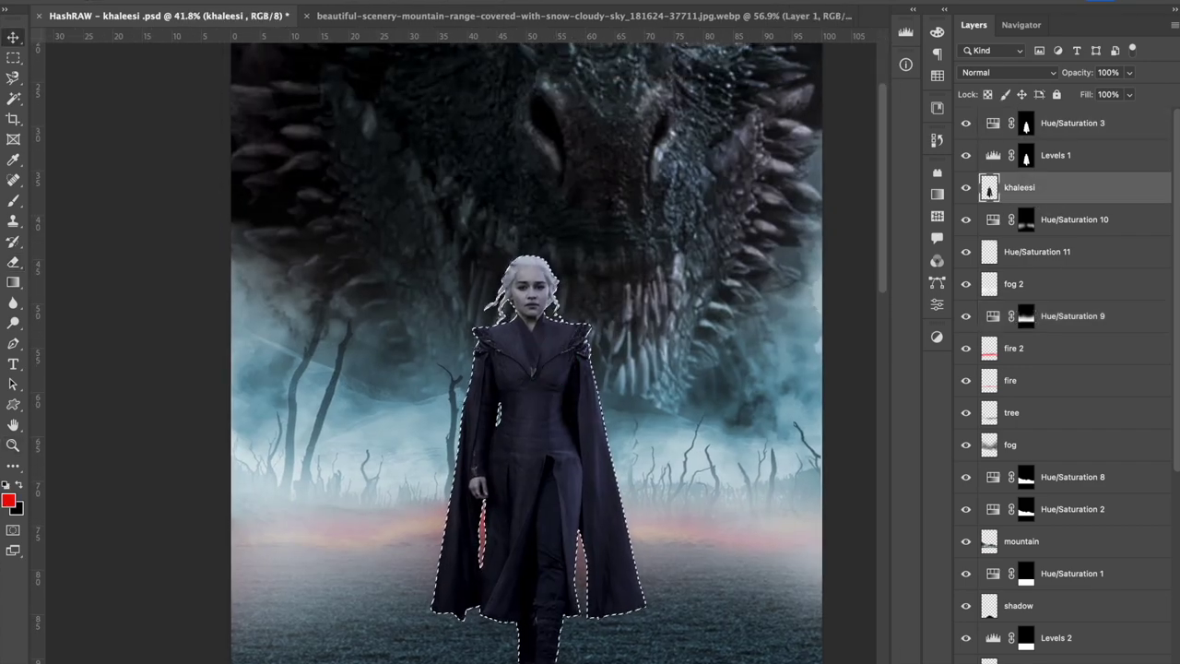
{"action": "key", "text": "ctrl+shift+n"}
{"action": "key", "text": "Return"}
{"action": "key", "text": "alt+BackSpace"}
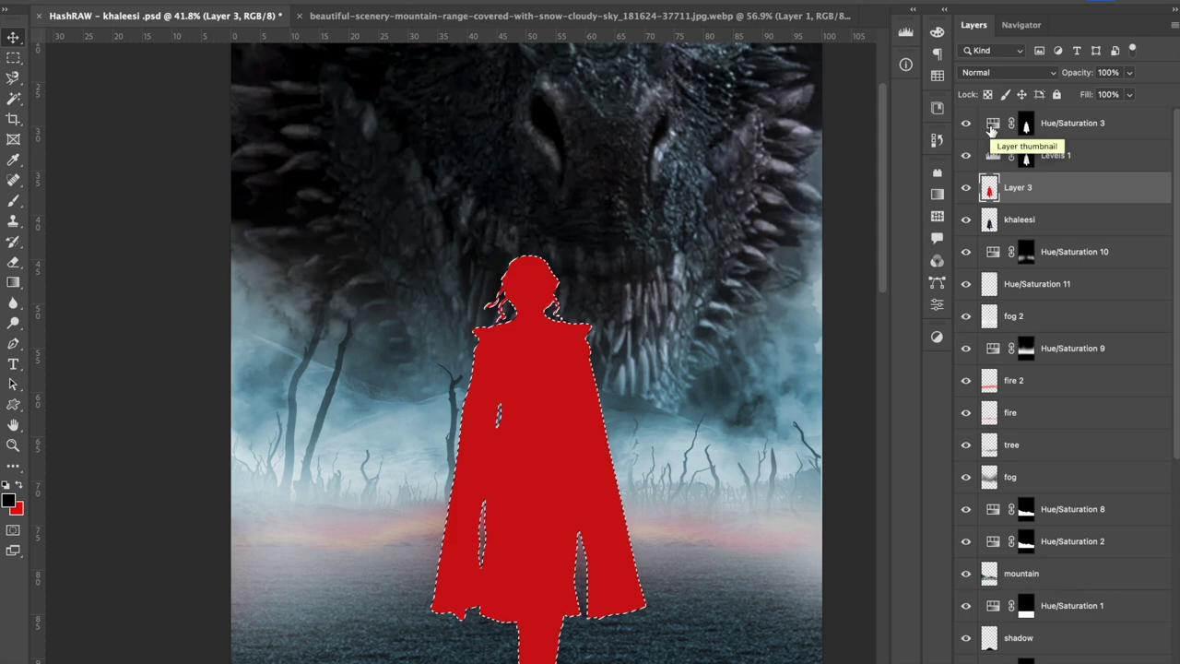
{"action": "left_click", "coordinate": [1008, 72]}
{"action": "left_click", "coordinate": [981, 277]}
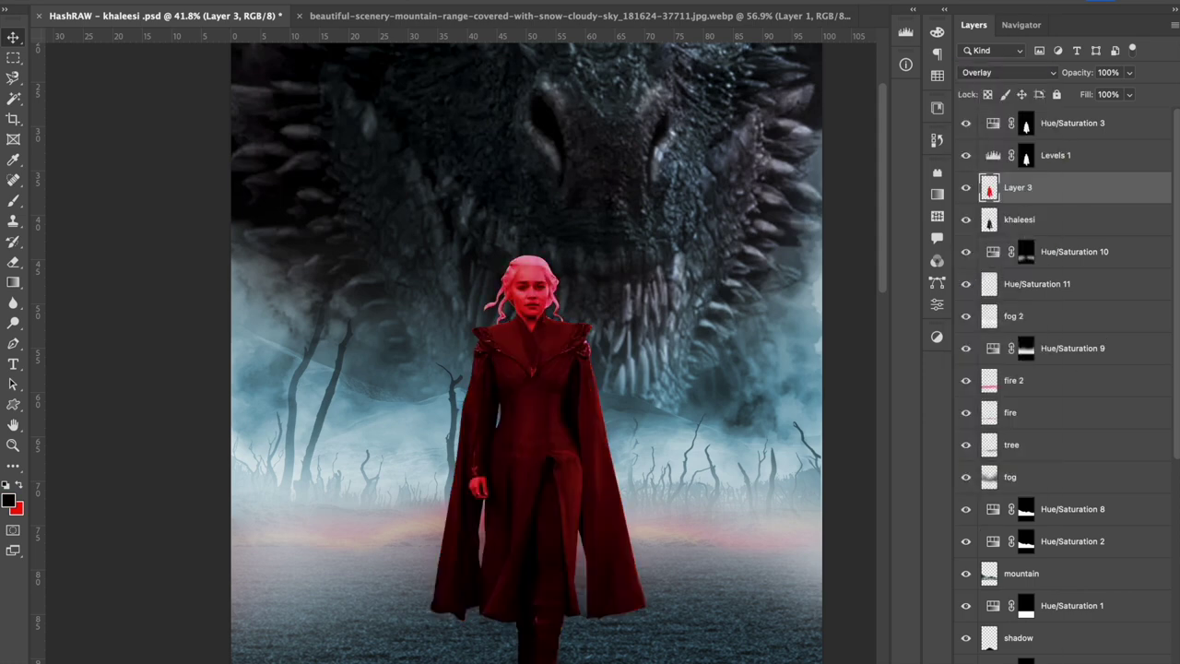
{"action": "key", "text": "z"}
Step: Switch the red silhouette layer to Exclusion blend at 66% opacity
{"action": "scroll", "coordinate": [462, 502], "scroll_direction": "up", "scroll_amount": 5}
{"action": "scroll", "coordinate": [462, 501], "scroll_direction": "up", "scroll_amount": 1}
{"action": "key", "text": "b"}
{"action": "key", "text": "bracketleft"}
{"action": "key", "text": "bracketleft"}
{"action": "key", "text": "bracketleft"}
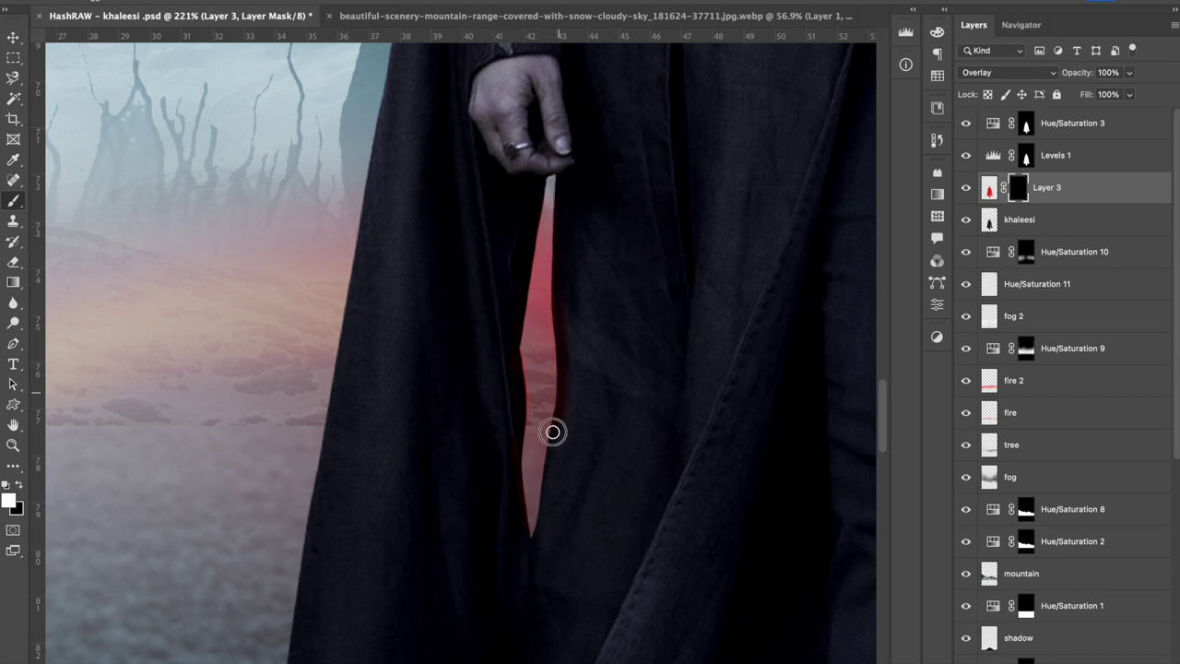
{"action": "scroll", "coordinate": [579, 279], "scroll_direction": "down", "scroll_amount": 5}
{"action": "left_click", "coordinate": [1008, 72]}
{"action": "left_click", "coordinate": [1005, 202]}
{"action": "left_click_drag", "start_coordinate": [1077, 72], "coordinate": [1046, 72]}
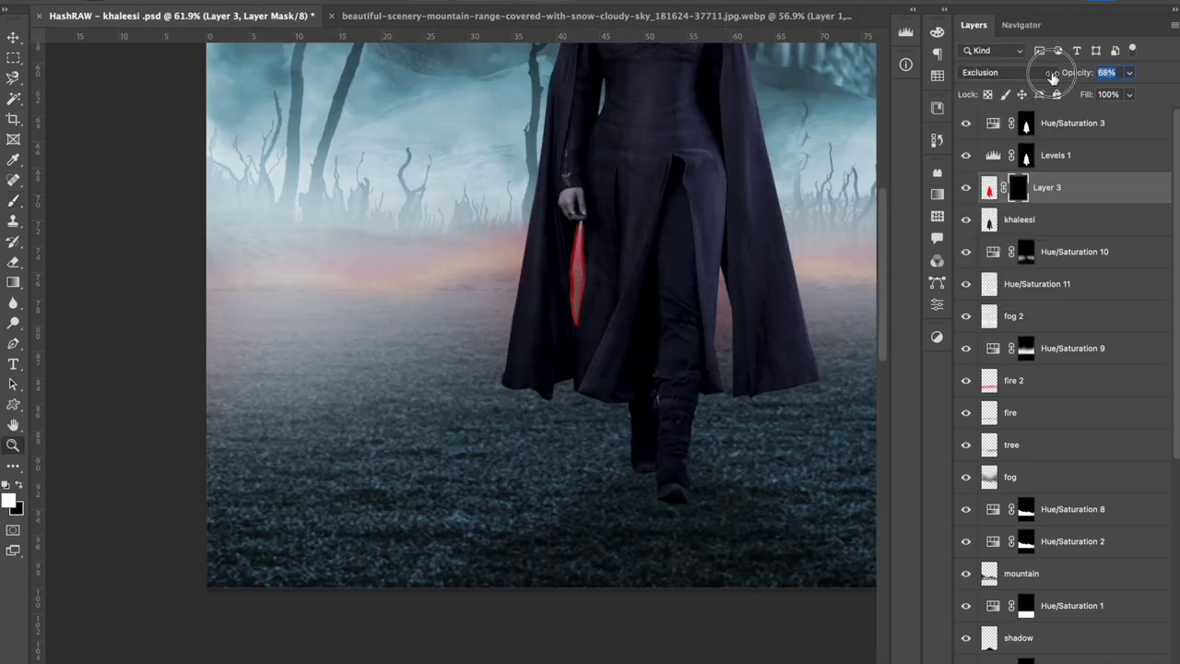
Step: Paint red rim light up the cloak's left edge on the mask
{"action": "scroll", "coordinate": [599, 341], "scroll_direction": "up", "scroll_amount": 5}
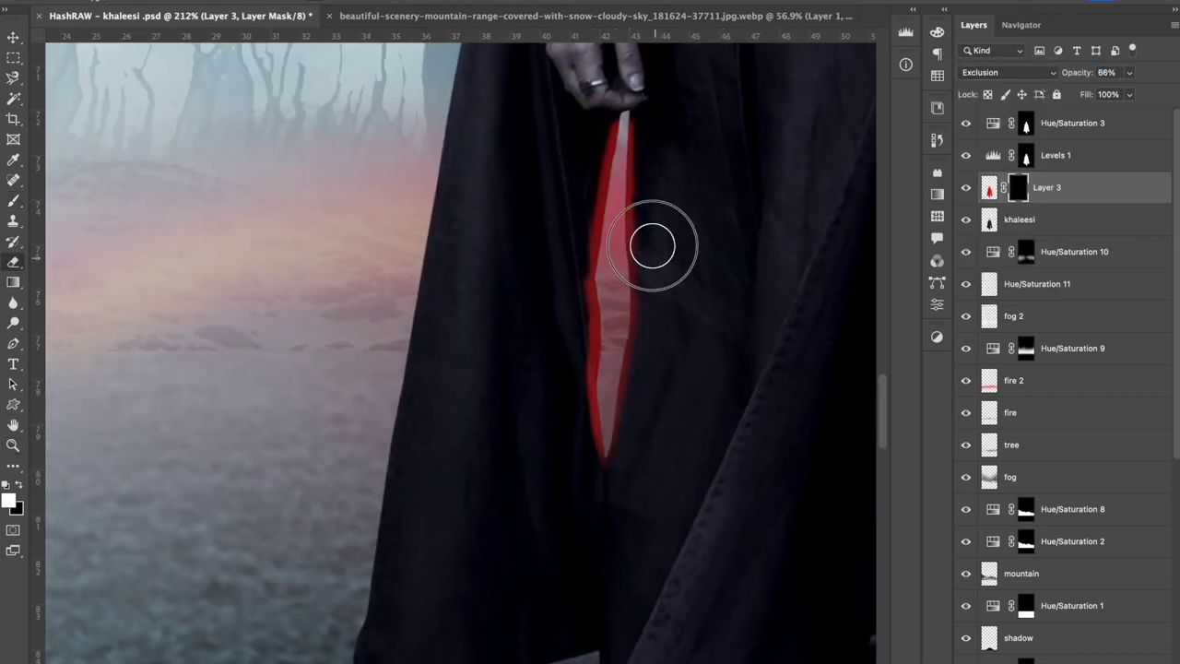
{"action": "left_click_drag", "start_coordinate": [575, 190], "coordinate": [595, 496]}
{"action": "scroll", "coordinate": [595, 496], "scroll_direction": "down", "scroll_amount": 3}
{"action": "key", "text": "b"}
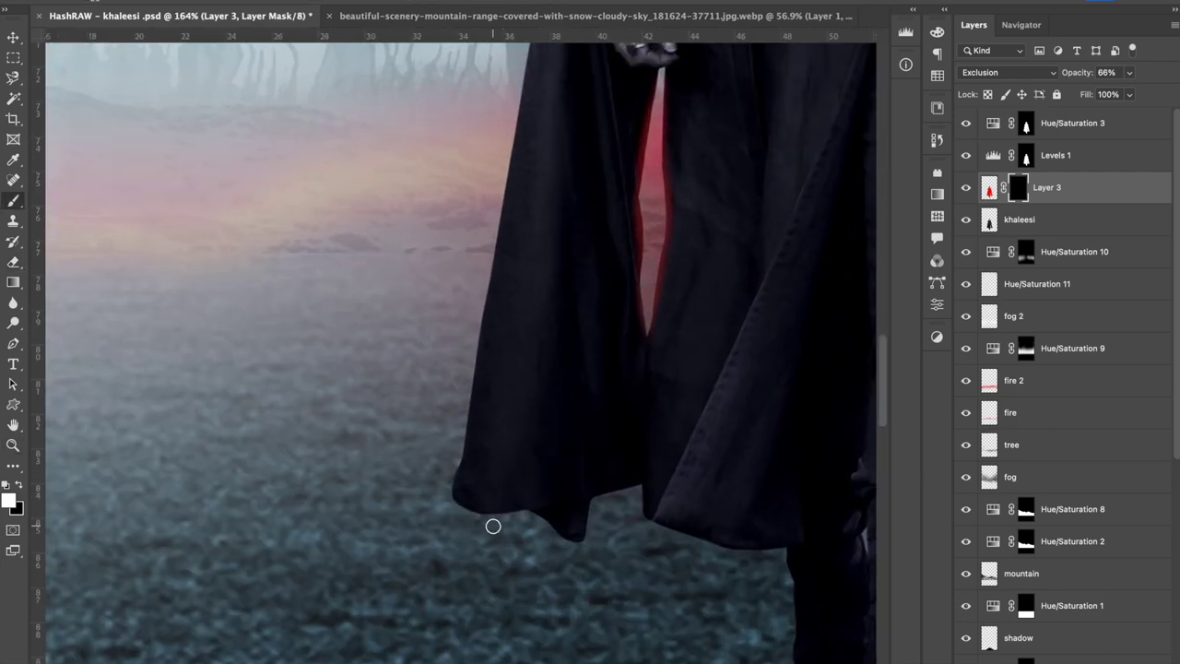
{"action": "left_click_drag", "start_coordinate": [447, 470], "coordinate": [507, 261]}
{"action": "scroll", "coordinate": [506, 261], "scroll_direction": "up", "scroll_amount": 3}
{"action": "left_click_drag", "start_coordinate": [449, 405], "coordinate": [474, 187]}
Step: Zoom in on the cloak and alternate between the brush and eraser
{"action": "scroll", "coordinate": [474, 188], "scroll_direction": "up", "scroll_amount": 3}
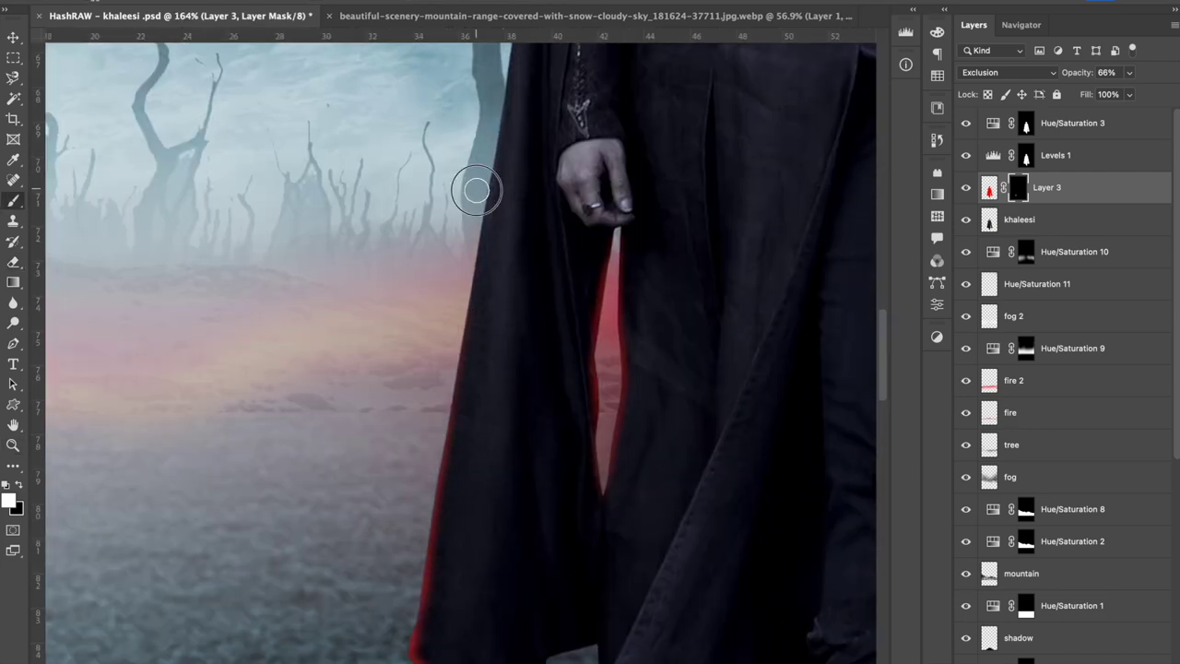
{"action": "scroll", "coordinate": [456, 178], "scroll_direction": "up", "scroll_amount": 3}
{"action": "scroll", "coordinate": [451, 242], "scroll_direction": "up", "scroll_amount": 2}
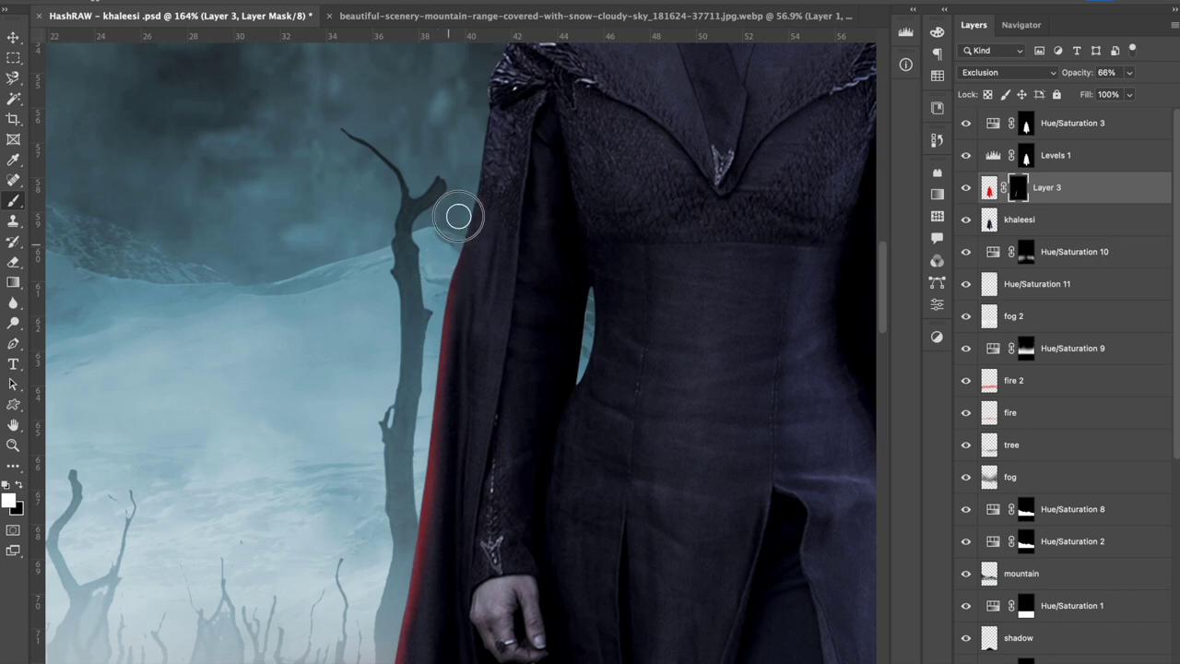
{"action": "scroll", "coordinate": [438, 180], "scroll_direction": "up", "scroll_amount": 2}
{"action": "scroll", "coordinate": [414, 409], "scroll_direction": "down", "scroll_amount": 3}
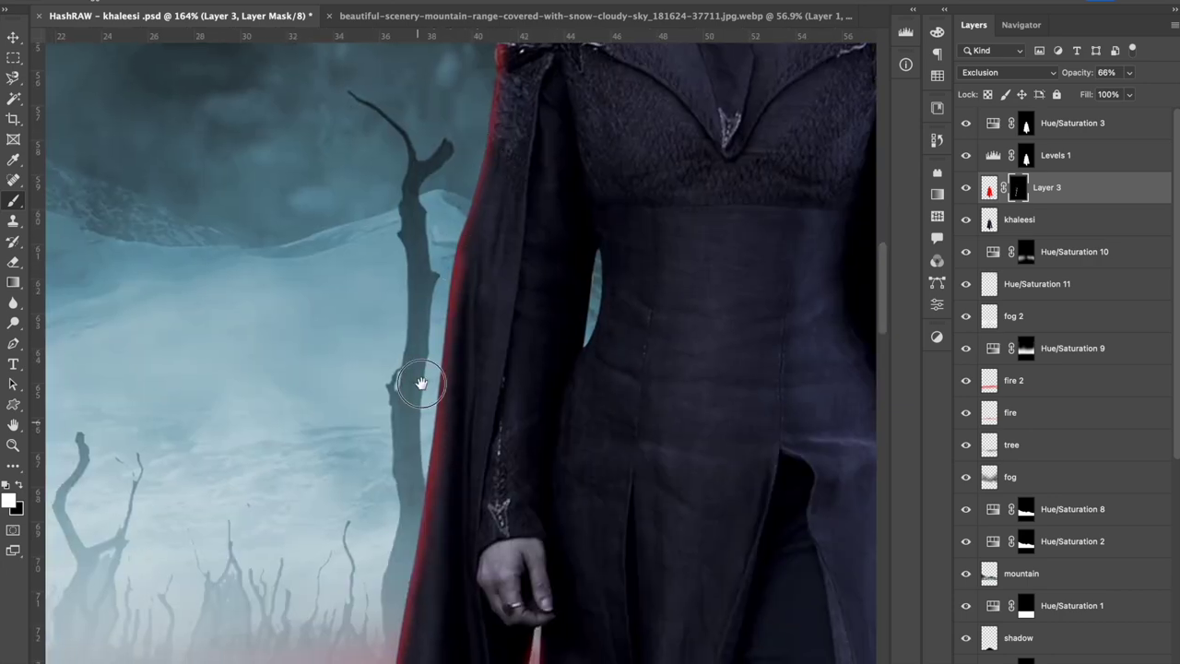
{"action": "scroll", "coordinate": [445, 419], "scroll_direction": "down", "scroll_amount": 3}
{"action": "scroll", "coordinate": [453, 355], "scroll_direction": "up", "scroll_amount": 3}
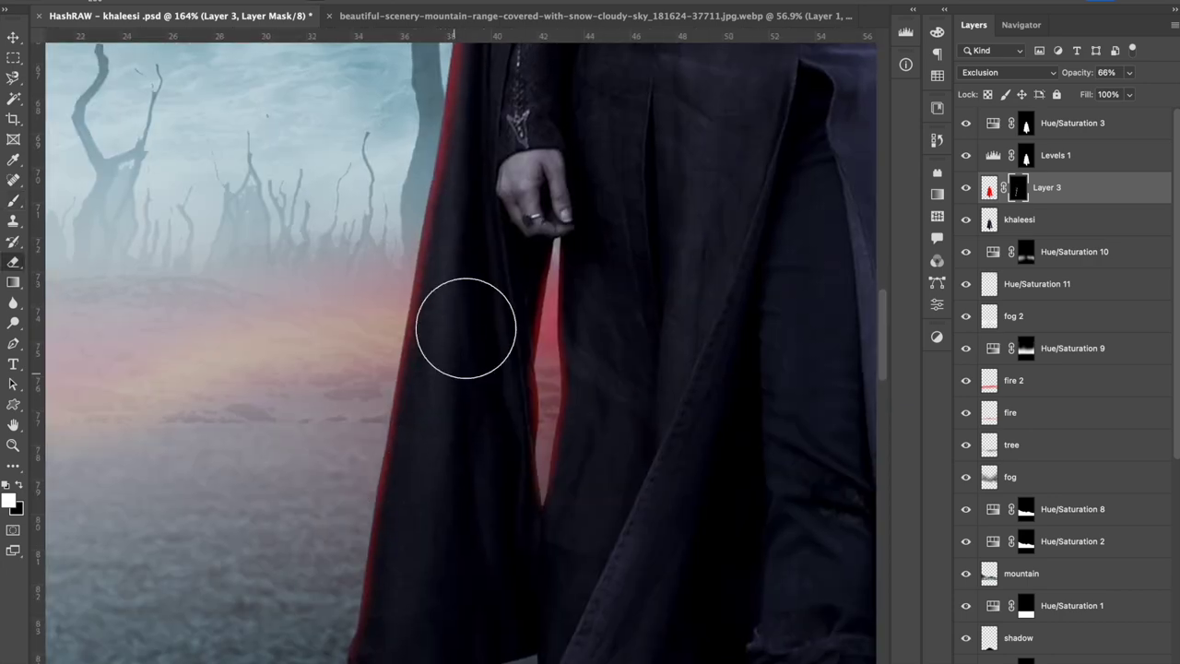
{"action": "scroll", "coordinate": [496, 329], "scroll_direction": "up", "scroll_amount": 3}
{"action": "scroll", "coordinate": [464, 300], "scroll_direction": "up", "scroll_amount": 3}
{"action": "scroll", "coordinate": [461, 322], "scroll_direction": "up", "scroll_amount": 3}
{"action": "key", "text": "b"}
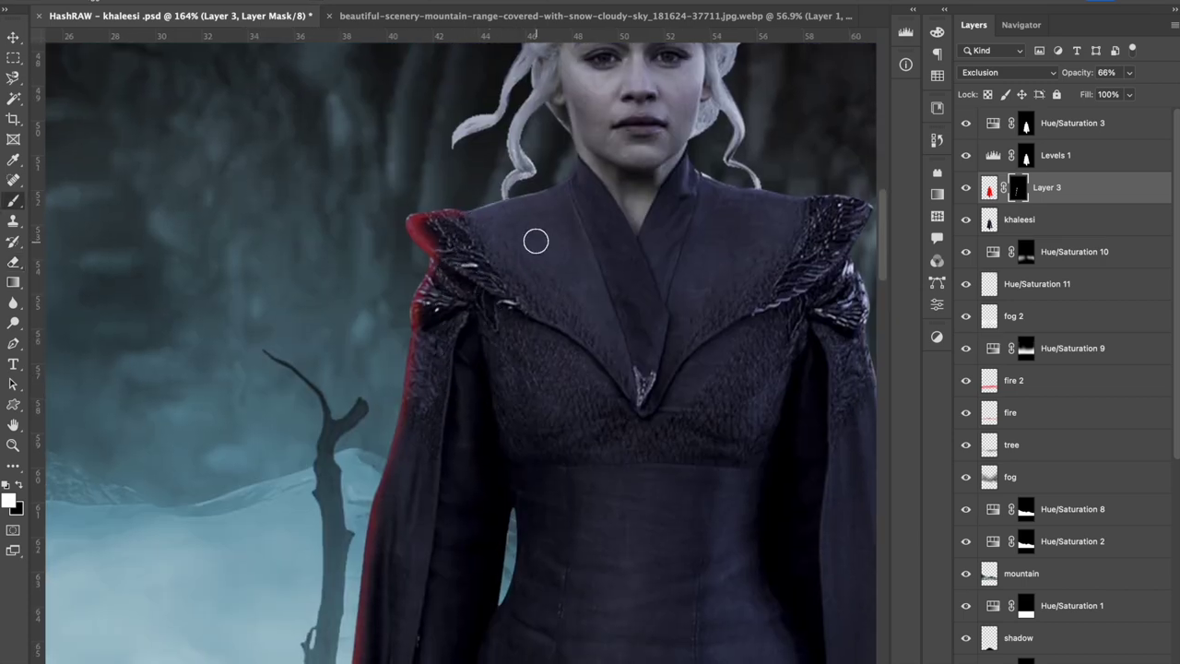
{"action": "key", "text": "e"}
{"action": "scroll", "coordinate": [485, 204], "scroll_direction": "down", "scroll_amount": 5}
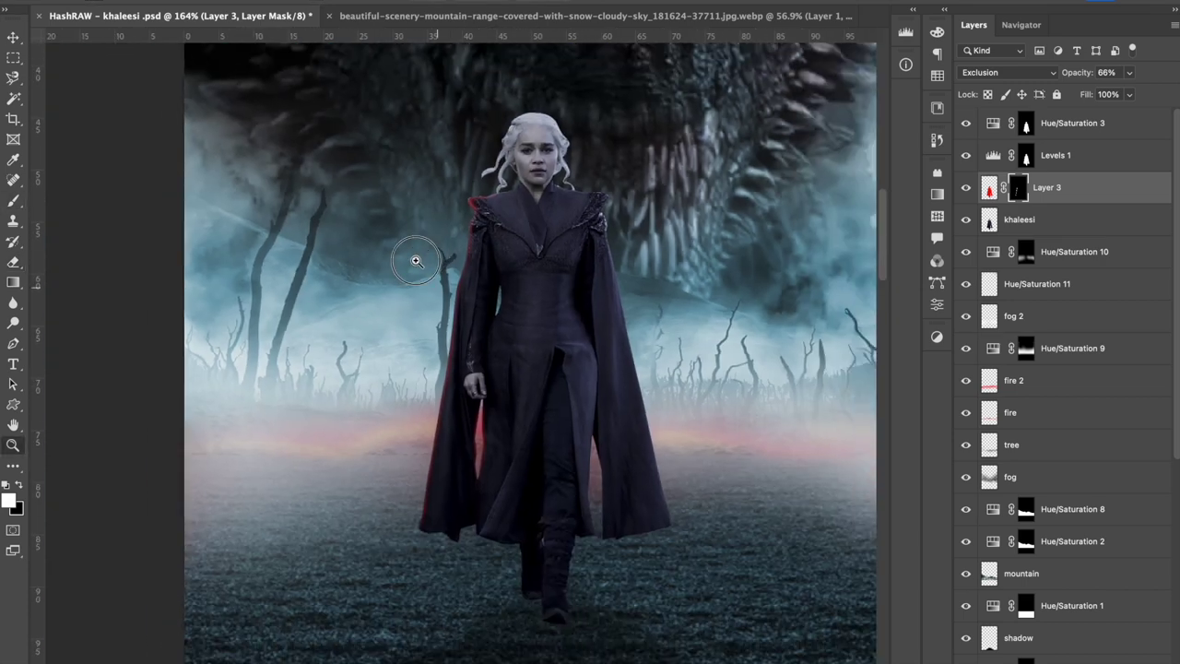
{"action": "scroll", "coordinate": [422, 255], "scroll_direction": "up", "scroll_amount": 2}
{"action": "scroll", "coordinate": [535, 200], "scroll_direction": "up", "scroll_amount": 4}
{"action": "scroll", "coordinate": [540, 131], "scroll_direction": "down", "scroll_amount": 3}
Step: Swap the painting colours and zoom in on the cloak's right side
{"action": "key", "text": "x"}
{"action": "key", "text": "b"}
{"action": "scroll", "coordinate": [480, 346], "scroll_direction": "up", "scroll_amount": 2}
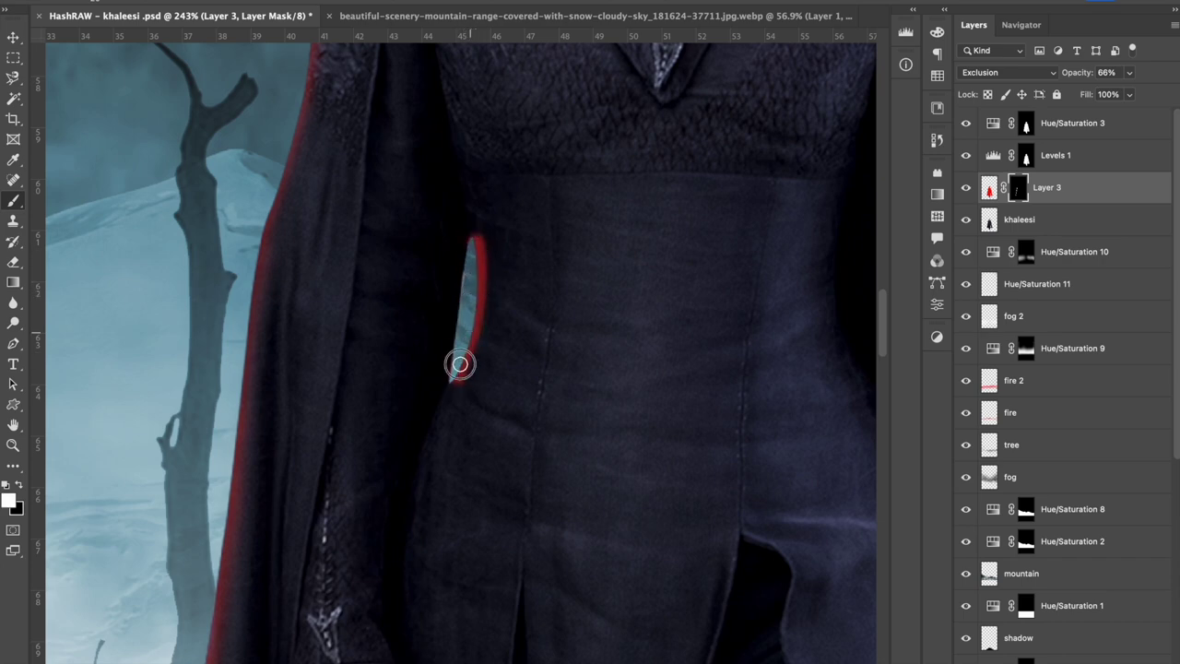
{"action": "key", "text": "e"}
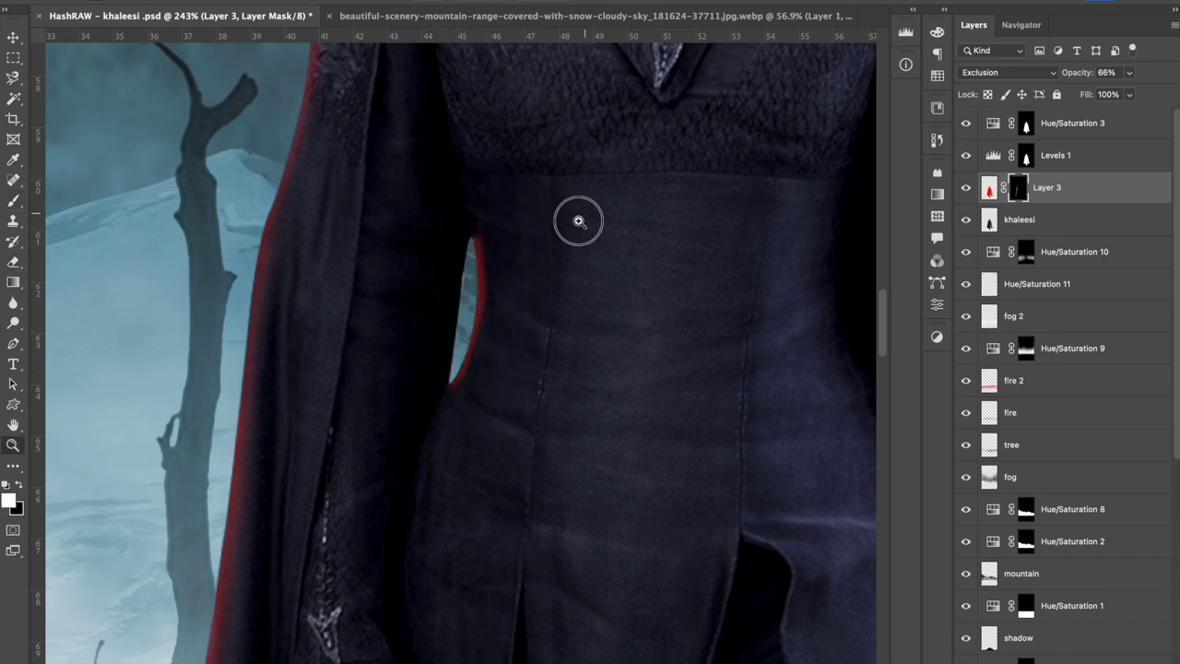
{"action": "scroll", "coordinate": [577, 212], "scroll_direction": "down", "scroll_amount": 5}
{"action": "scroll", "coordinate": [538, 245], "scroll_direction": "up", "scroll_amount": 3}
{"action": "key", "text": "b"}
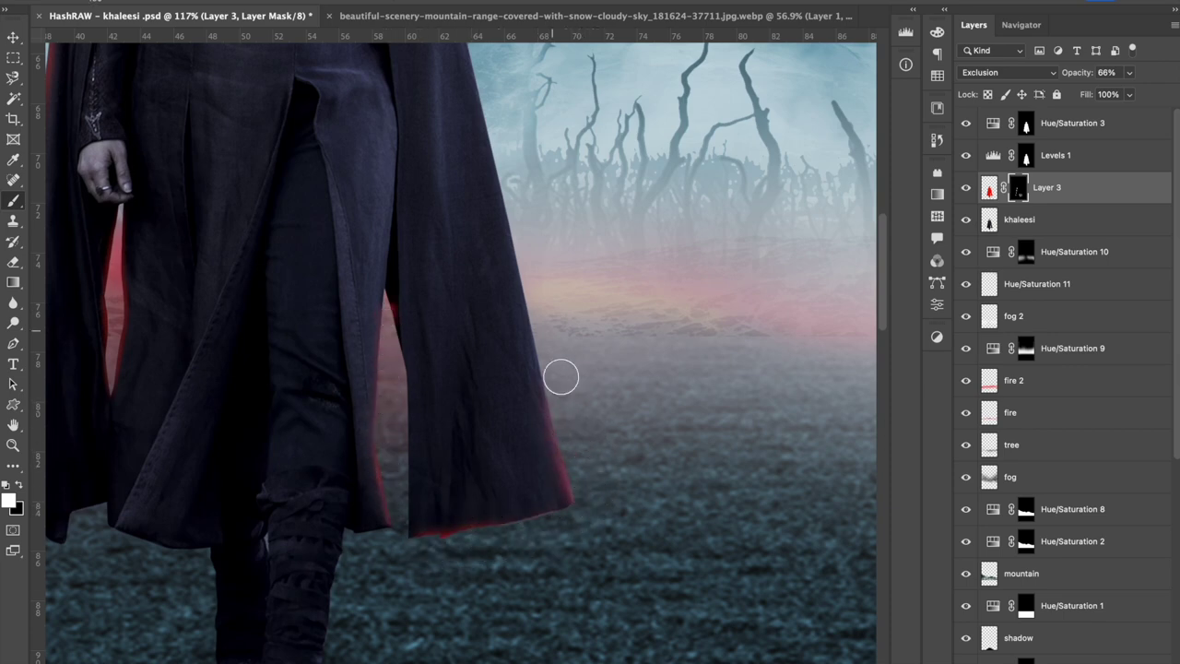
{"action": "scroll", "coordinate": [561, 376], "scroll_direction": "up", "scroll_amount": 4}
{"action": "scroll", "coordinate": [545, 355], "scroll_direction": "up", "scroll_amount": 3}
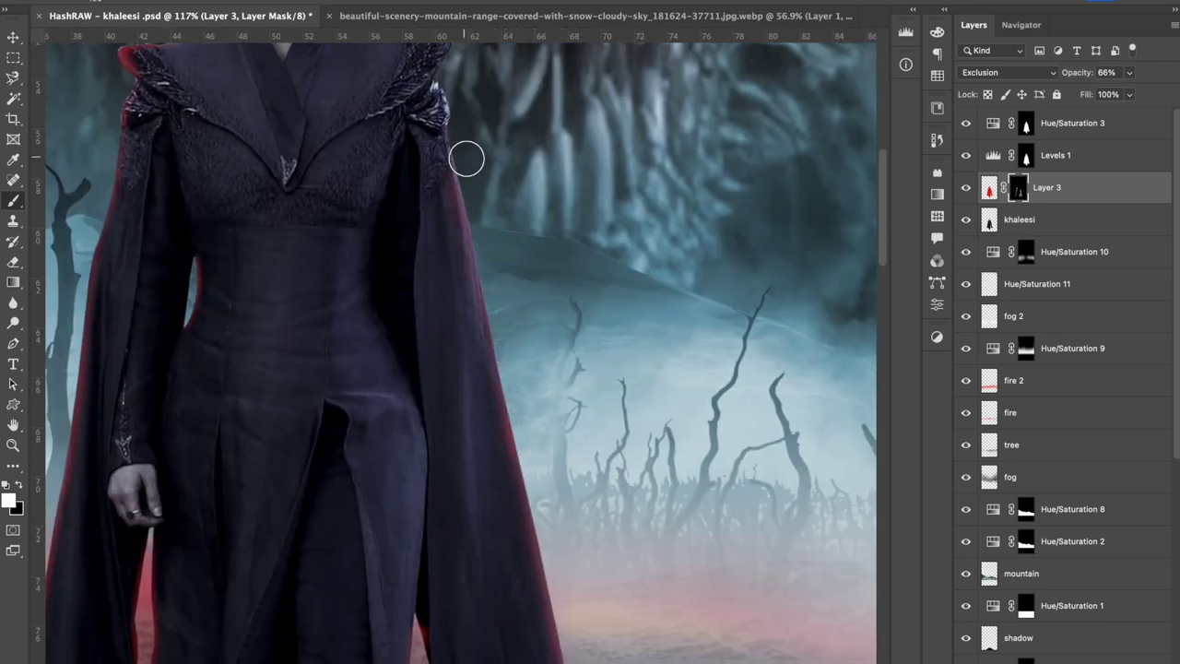
{"action": "scroll", "coordinate": [535, 360], "scroll_direction": "up", "scroll_amount": 3}
{"action": "key", "text": "z"}
{"action": "scroll", "coordinate": [506, 341], "scroll_direction": "down", "scroll_amount": 5}
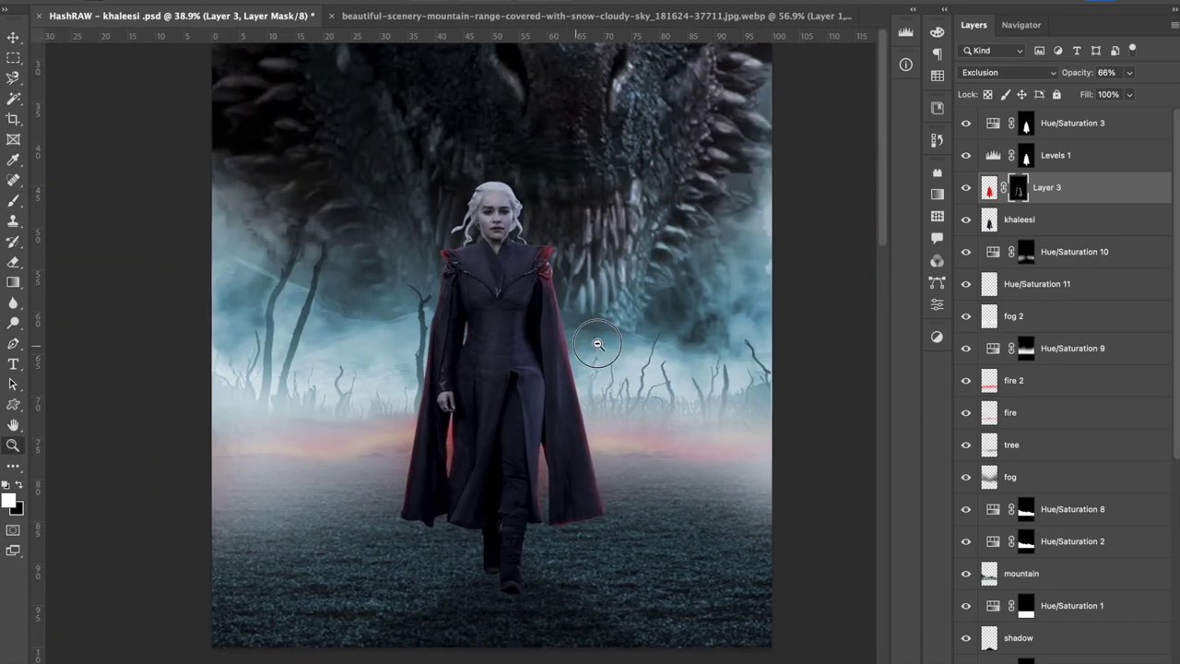
{"action": "scroll", "coordinate": [598, 344], "scroll_direction": "up", "scroll_amount": 3}
{"action": "scroll", "coordinate": [572, 359], "scroll_direction": "up", "scroll_amount": 2}
{"action": "key", "text": "b"}
Step: Paint red rim light down the cloak's right side and clean its inner edge
{"action": "left_click_drag", "start_coordinate": [501, 318], "coordinate": [503, 448]}
{"action": "key", "text": "ctrl+z"}
{"action": "left_click_drag", "start_coordinate": [516, 318], "coordinate": [531, 512]}
{"action": "left_click_drag", "start_coordinate": [502, 240], "coordinate": [538, 535]}
{"action": "left_click_drag", "start_coordinate": [477, 310], "coordinate": [564, 527]}
{"action": "left_click_drag", "start_coordinate": [554, 433], "coordinate": [505, 514]}
Step: Paint the mask white over the left edge of her hair to restore it
{"action": "scroll", "coordinate": [483, 207], "scroll_direction": "down", "scroll_amount": 3}
{"action": "scroll", "coordinate": [501, 255], "scroll_direction": "up", "scroll_amount": 3}
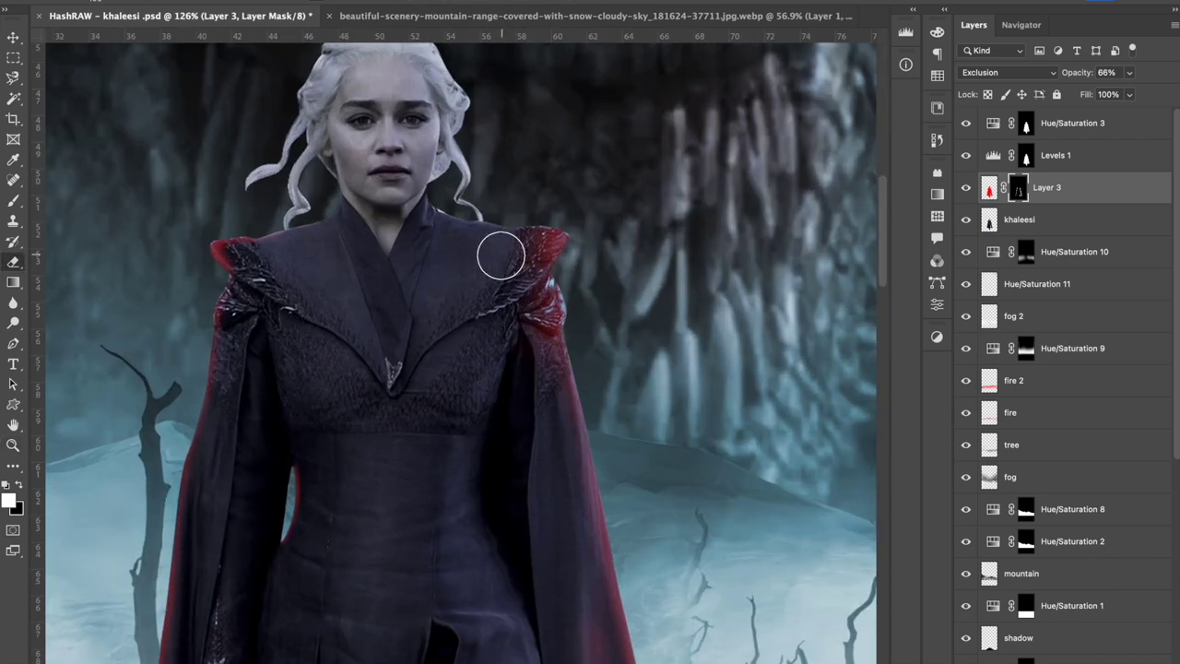
{"action": "key", "text": "b"}
{"action": "scroll", "coordinate": [277, 252], "scroll_direction": "down", "scroll_amount": 5}
{"action": "scroll", "coordinate": [522, 200], "scroll_direction": "up", "scroll_amount": 3}
{"action": "scroll", "coordinate": [433, 361], "scroll_direction": "up", "scroll_amount": 3}
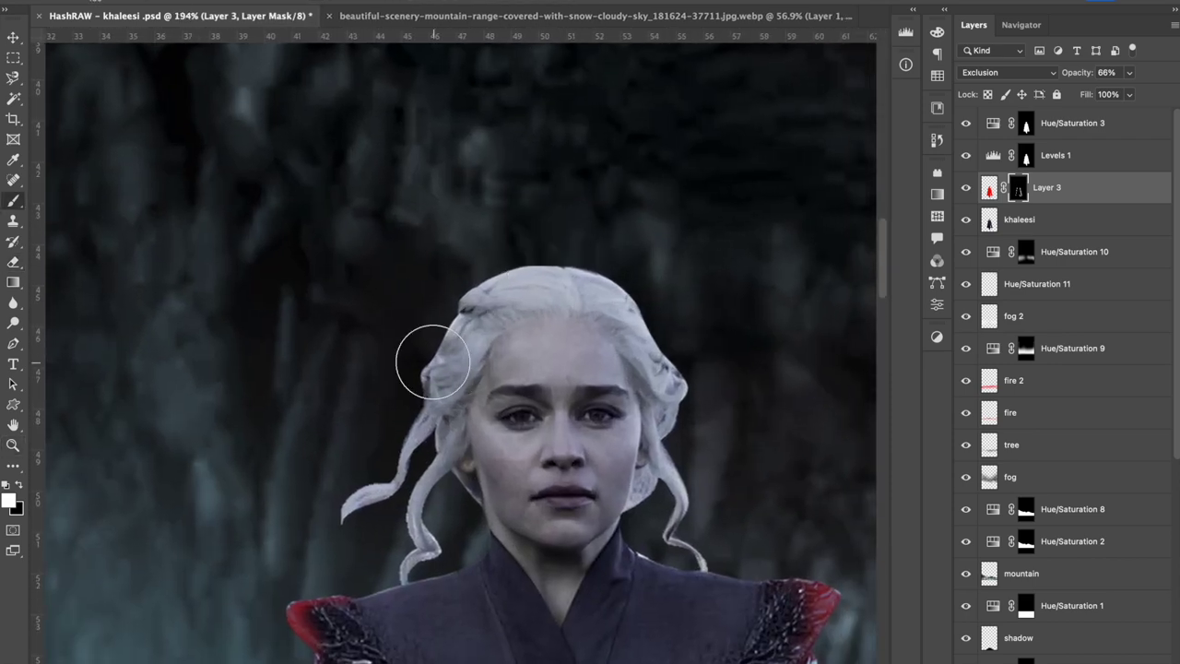
{"action": "left_click_drag", "start_coordinate": [418, 371], "coordinate": [430, 377]}
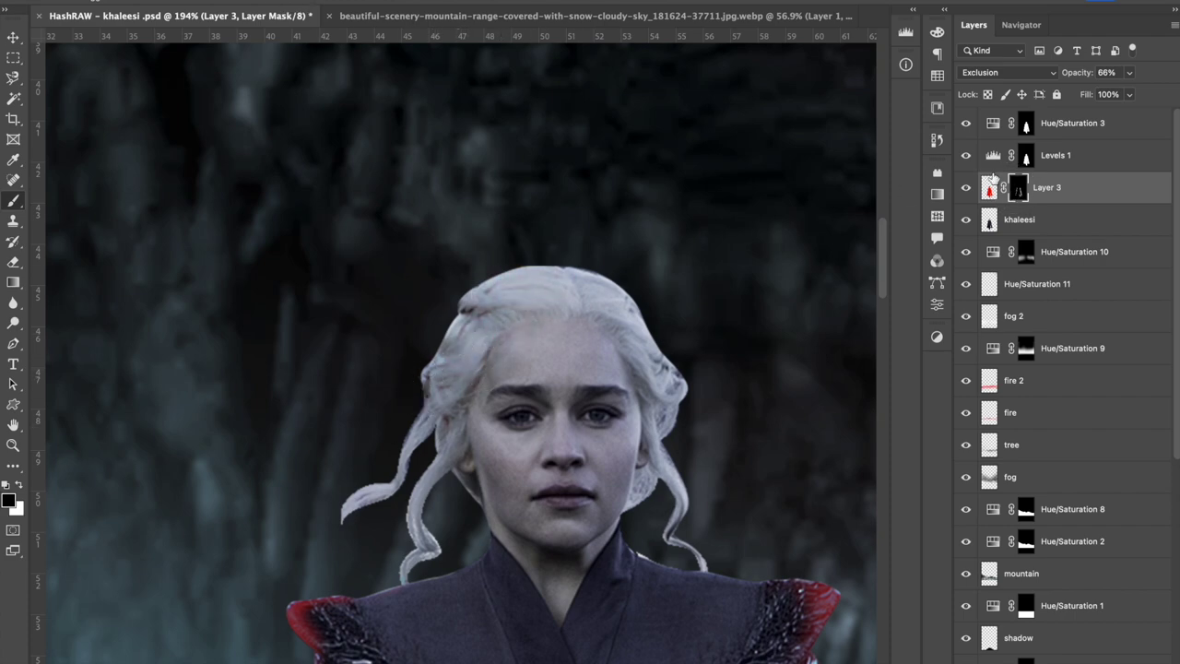
Step: Add a colorized Hue/Saturation over khaleesi: hue 13, saturation 19, lightness -23
{"action": "key", "text": "z"}
{"action": "left_click_drag", "start_coordinate": [585, 347], "coordinate": [478, 292]}
{"action": "left_click", "coordinate": [990, 219]}
{"action": "left_click", "coordinate": [990, 220], "text": "ctrl"}
{"action": "left_click", "coordinate": [1065, 656]}
{"action": "left_click", "coordinate": [1102, 489]}
{"action": "left_click", "coordinate": [828, 358]}
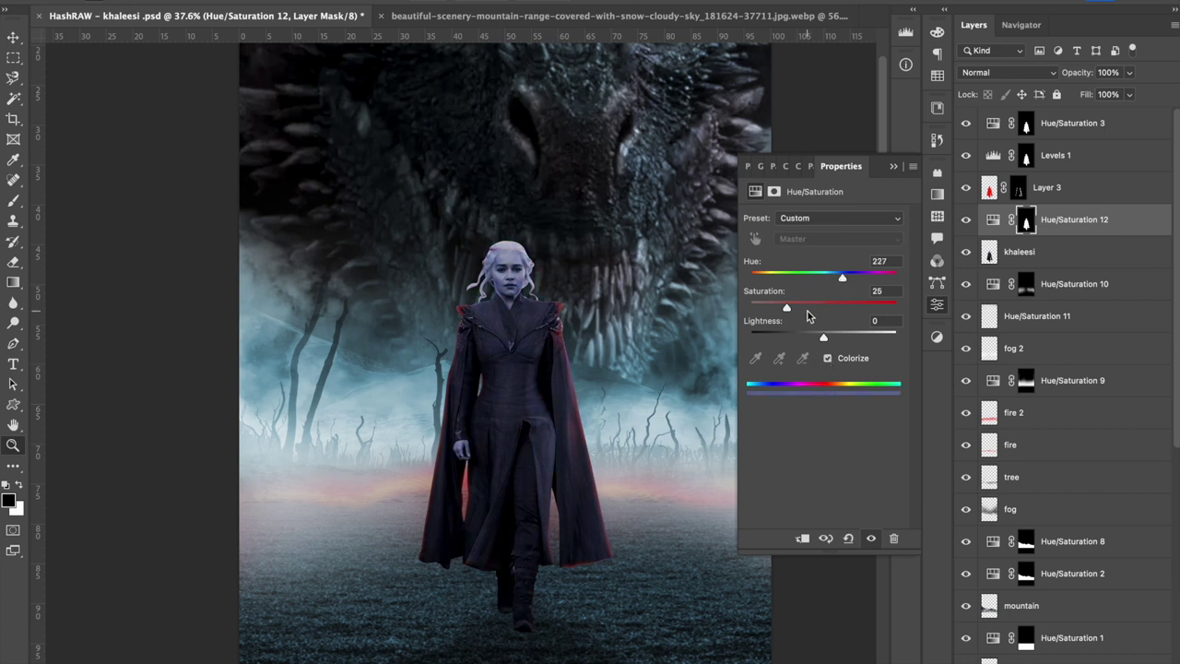
{"action": "left_click_drag", "start_coordinate": [797, 313], "coordinate": [777, 308]}
{"action": "left_click_drag", "start_coordinate": [824, 338], "coordinate": [806, 339]}
{"action": "left_click_drag", "start_coordinate": [772, 307], "coordinate": [781, 311]}
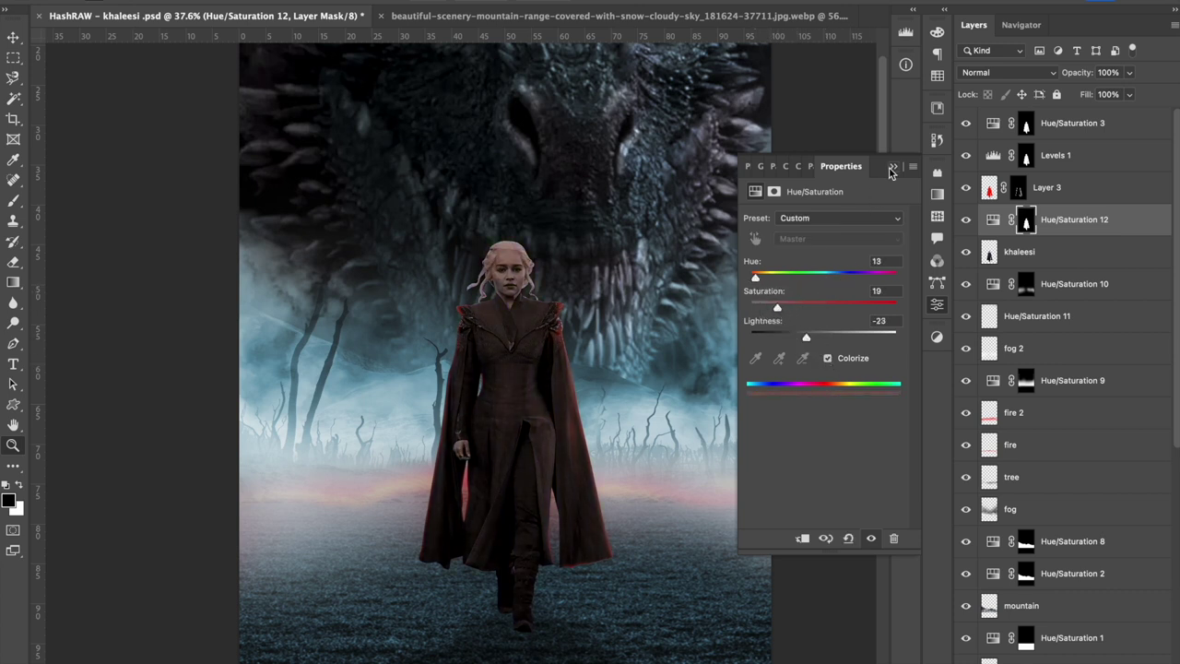
{"action": "left_click", "coordinate": [891, 172]}
Step: Lower the tint to about 39% opacity and mask it off her hair
{"action": "key", "text": "6"}
{"action": "key", "text": "3"}
{"action": "key", "text": "e"}
{"action": "left_click_drag", "start_coordinate": [509, 280], "coordinate": [512, 270]}
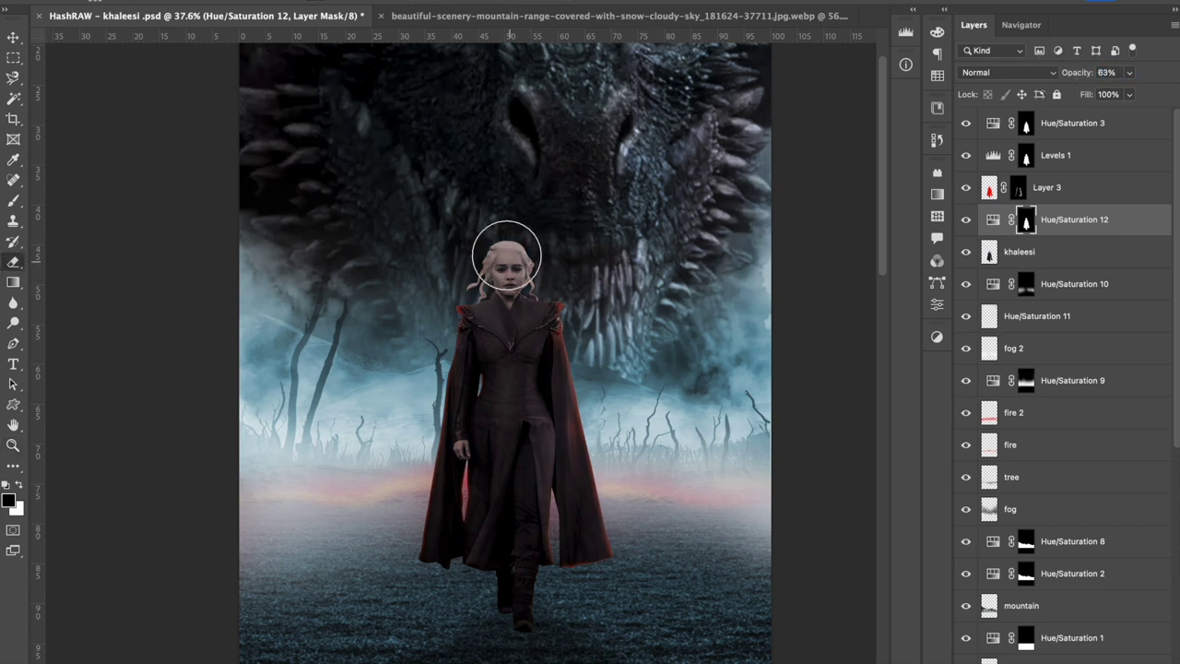
{"action": "key", "text": "x"}
{"action": "mouse_move", "coordinate": [518, 307]}
{"action": "left_mouse_down"}
{"action": "mouse_move", "coordinate": [541, 329]}
{"action": "mouse_move", "coordinate": [520, 285]}
{"action": "left_mouse_up"}
{"action": "left_click_drag", "start_coordinate": [1084, 73], "coordinate": [1058, 74]}
{"action": "scroll", "coordinate": [603, 474], "scroll_direction": "down", "scroll_amount": 3}
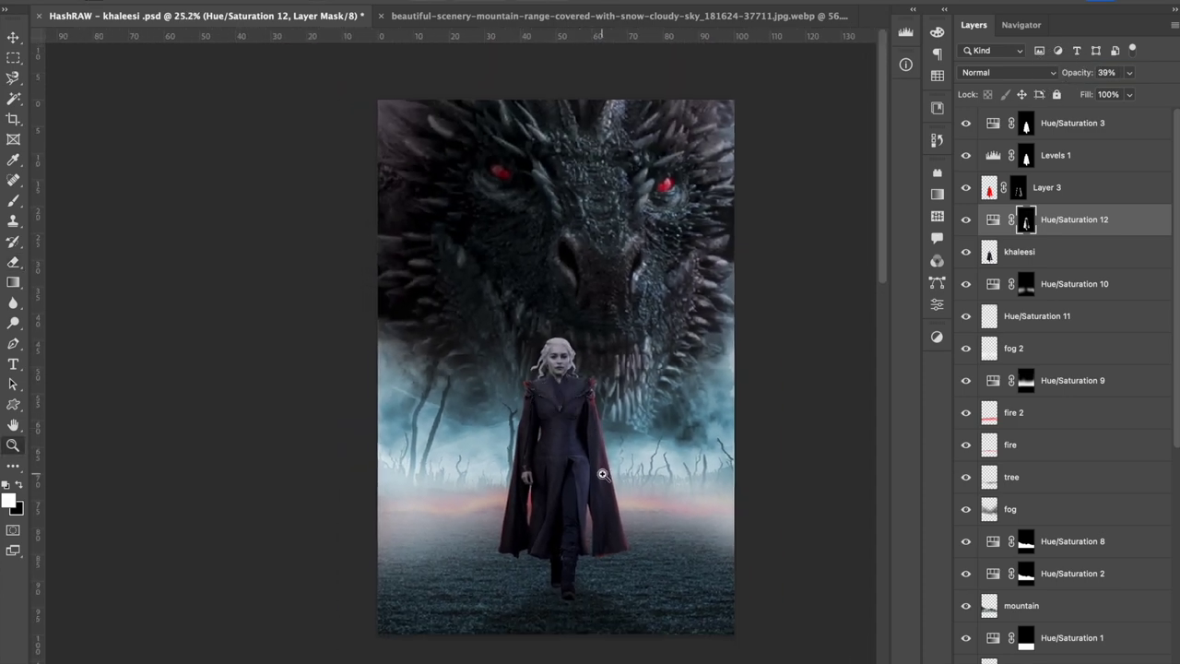
{"action": "scroll", "coordinate": [602, 474], "scroll_direction": "up", "scroll_amount": 3}
{"action": "scroll", "coordinate": [679, 211], "scroll_direction": "up", "scroll_amount": 5}
Step: Create a new layer named 'hair' at the top of the stack
{"action": "key", "text": "v"}
{"action": "key", "text": "alt+shift+bracketright"}
{"action": "key", "text": "ctrl+shift+n"}
{"action": "type", "text": "ha"}
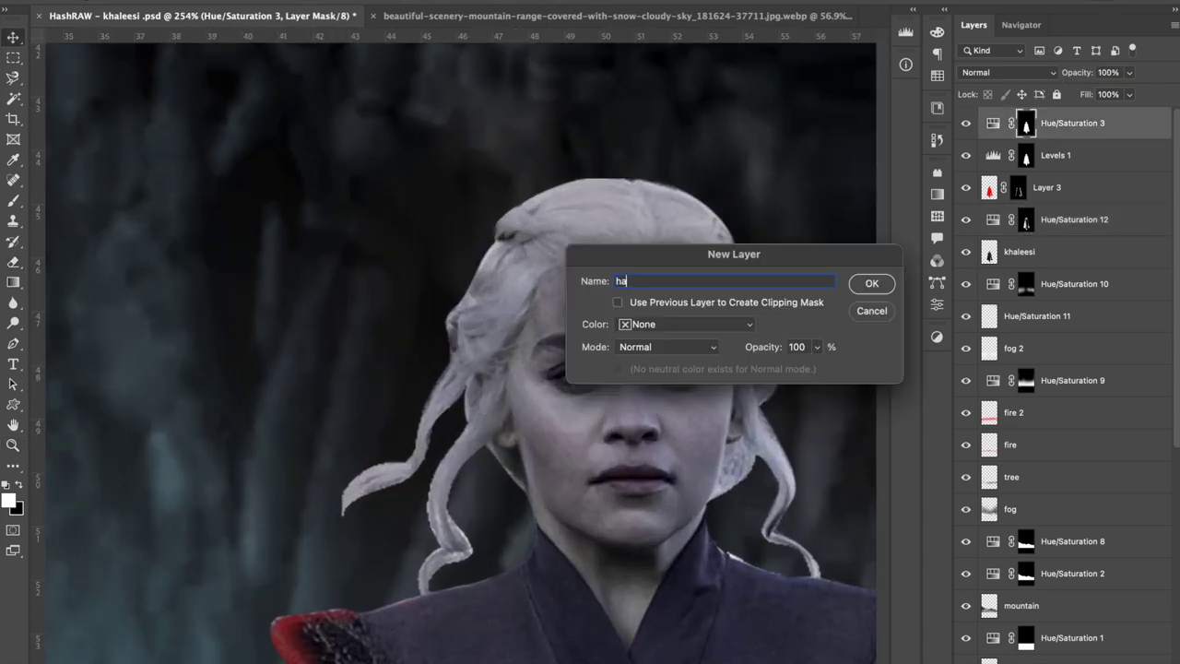
{"action": "type", "text": "ir"}
{"action": "key", "text": "Return"}
Step: Paint thin grey flyaway strands around her head with a fine brush
{"action": "scroll", "coordinate": [526, 471], "scroll_direction": "up", "scroll_amount": 2}
{"action": "key", "text": "alt+bracketleft"}
{"action": "key", "text": "b"}
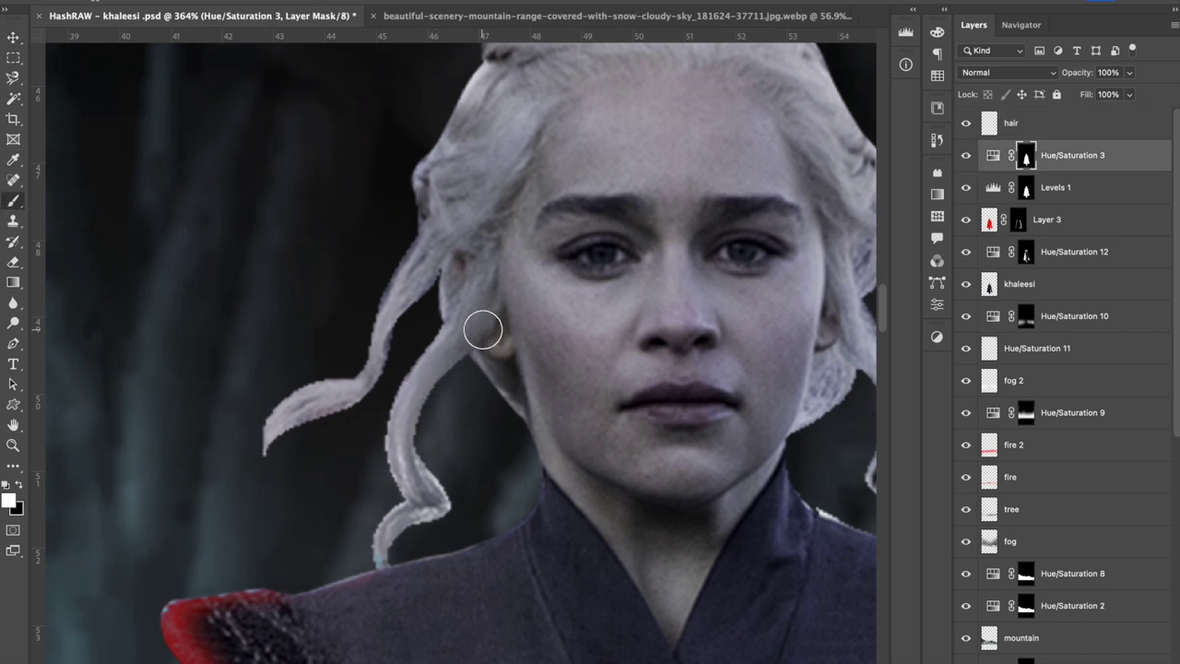
{"action": "left_click", "coordinate": [1015, 123]}
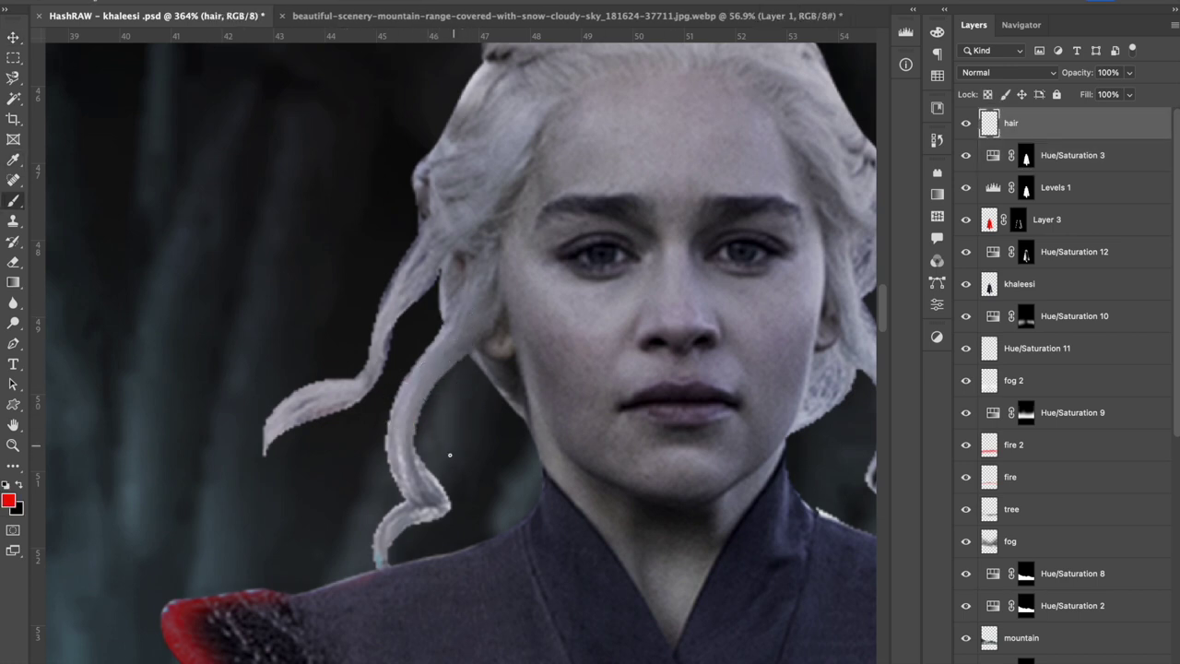
{"action": "key", "text": "ctrl+z"}
{"action": "left_click", "coordinate": [434, 464], "text": "alt"}
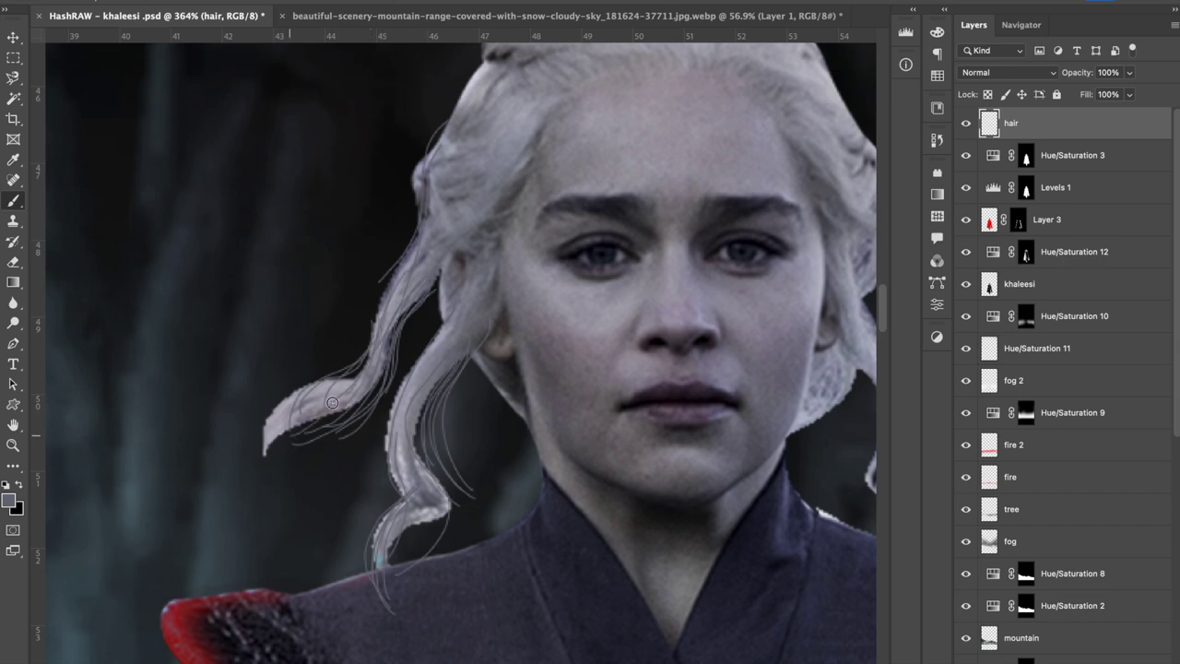
{"action": "scroll", "coordinate": [327, 415], "scroll_direction": "down", "scroll_amount": 5}
{"action": "scroll", "coordinate": [430, 295], "scroll_direction": "up", "scroll_amount": 5}
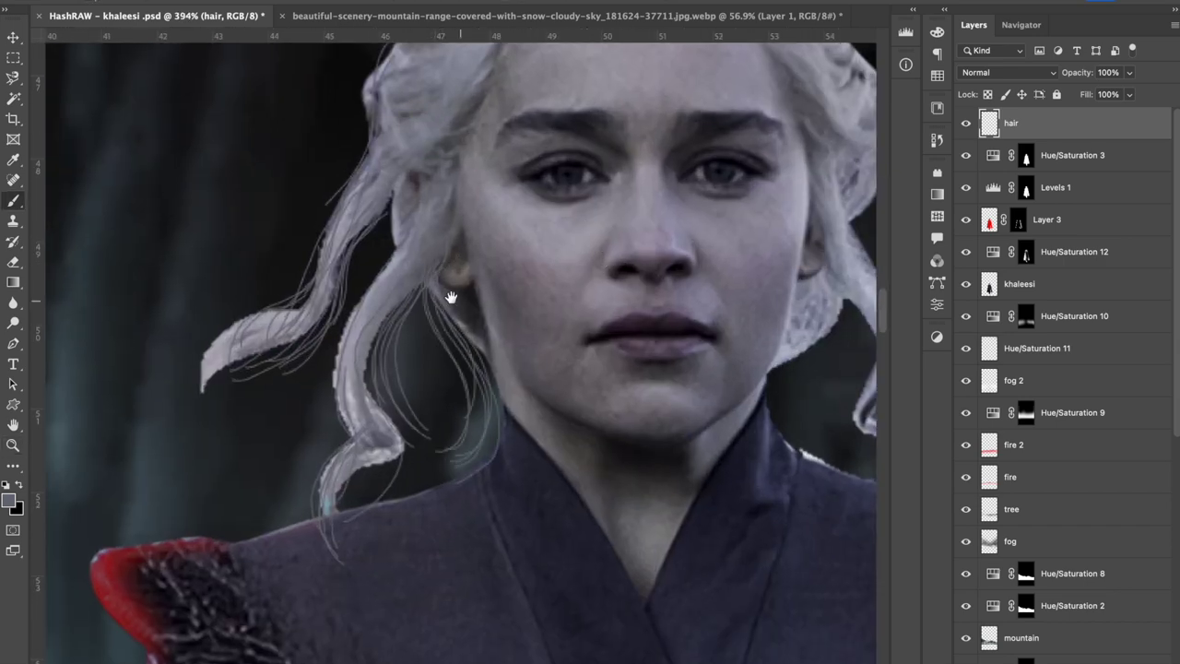
{"action": "scroll", "coordinate": [476, 305], "scroll_direction": "up", "scroll_amount": 2}
{"action": "scroll", "coordinate": [442, 392], "scroll_direction": "right", "scroll_amount": 5}
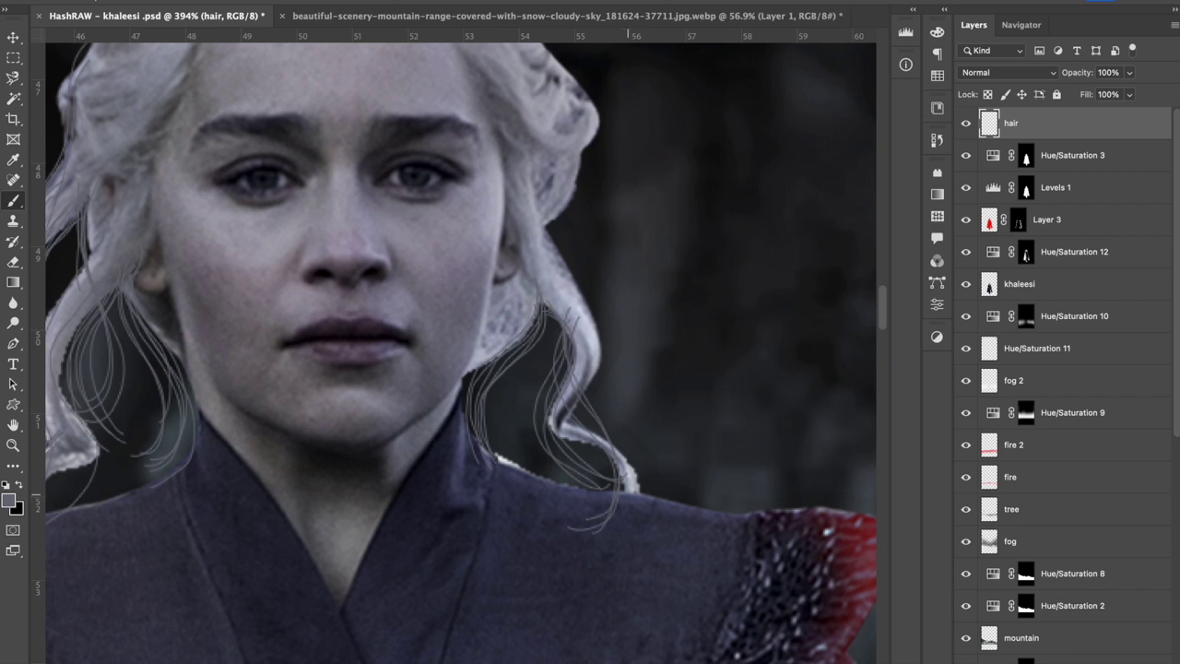
{"action": "scroll", "coordinate": [597, 451], "scroll_direction": "up", "scroll_amount": 3}
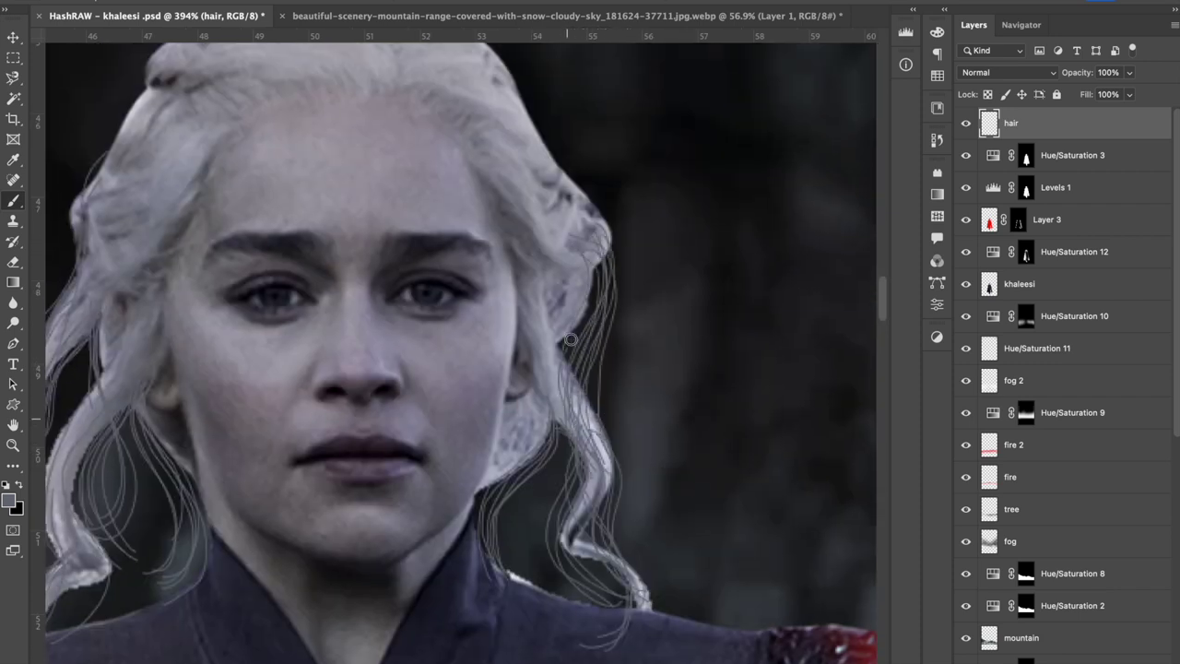
{"action": "scroll", "coordinate": [571, 339], "scroll_direction": "up", "scroll_amount": 3}
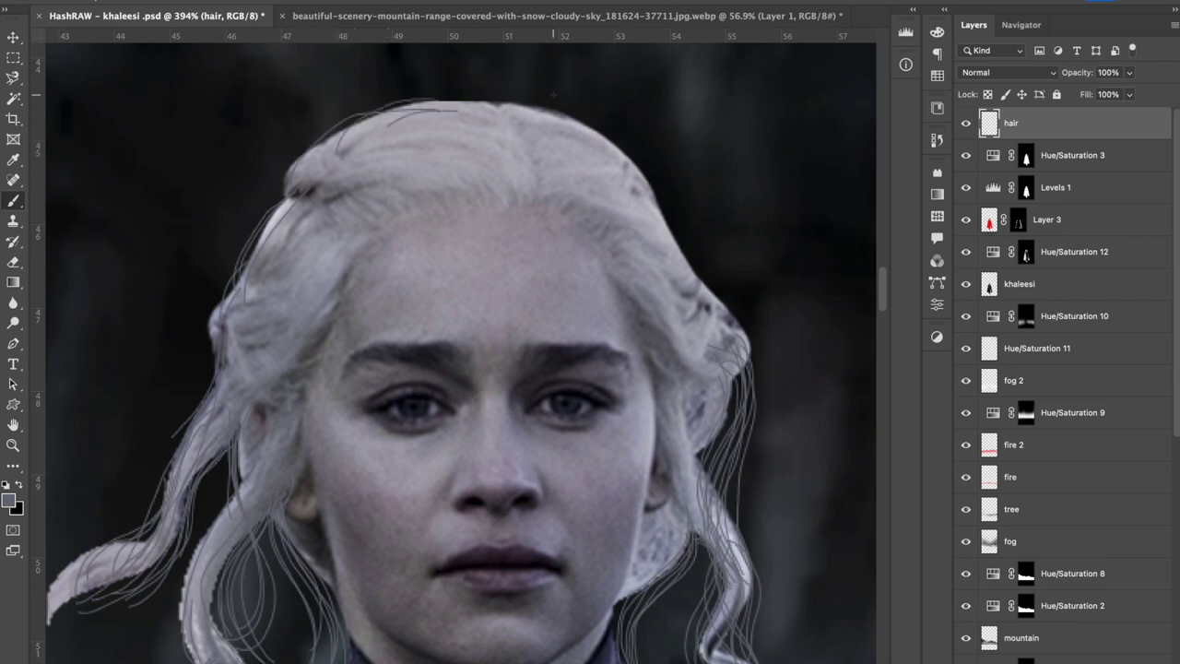
Step: Move the hair layer beneath khaleesi and convert it to a Smart Object
{"action": "key", "text": "ctrl+bracketleft"}
{"action": "key", "text": "ctrl+bracketleft"}
{"action": "key", "text": "ctrl+bracketleft"}
{"action": "key", "text": "ctrl+bracketleft"}
{"action": "key", "text": "ctrl+bracketleft"}
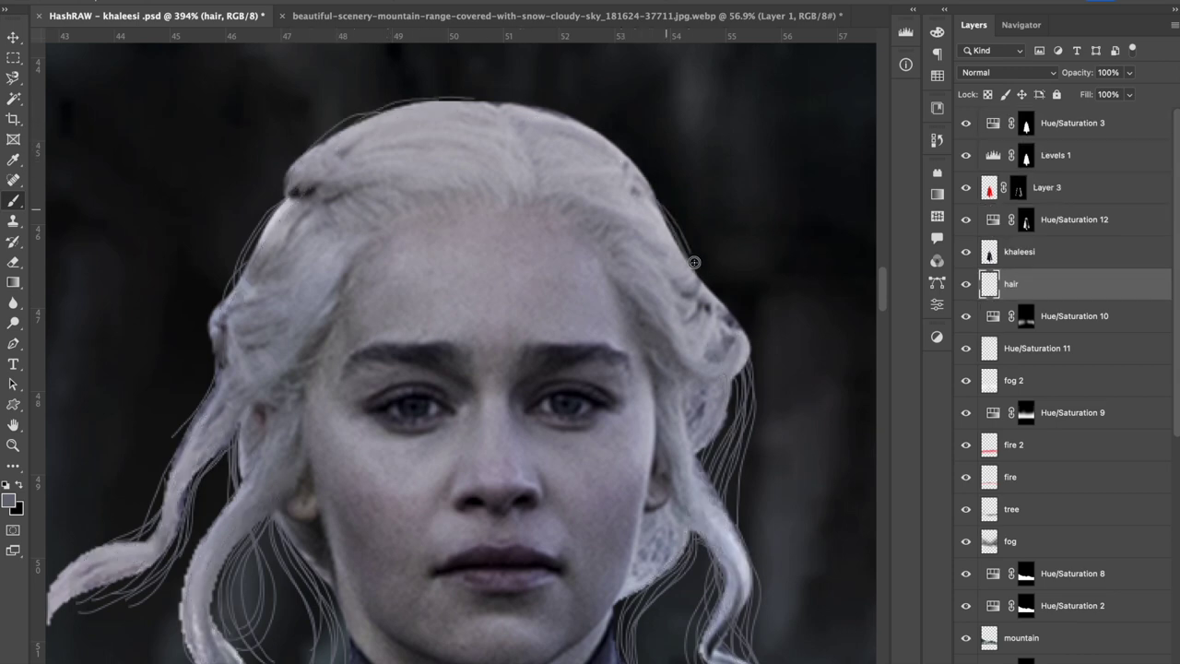
{"action": "scroll", "coordinate": [749, 357], "scroll_direction": "down", "scroll_amount": 5}
{"action": "scroll", "coordinate": [609, 390], "scroll_direction": "up", "scroll_amount": 5}
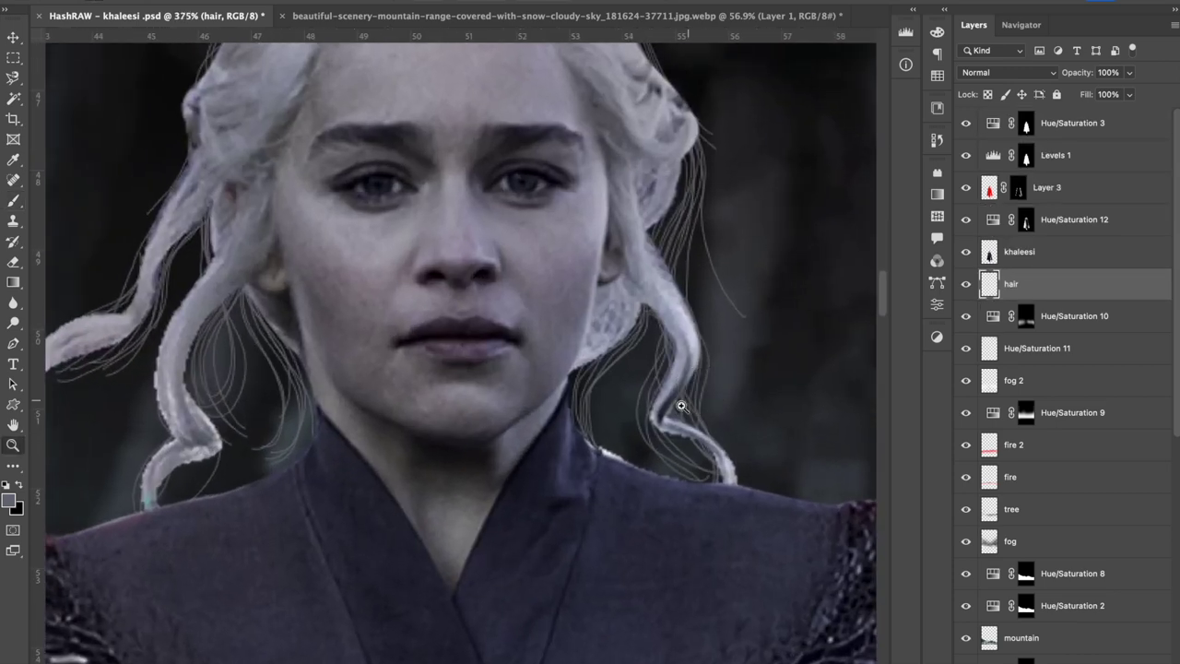
{"action": "scroll", "coordinate": [610, 390], "scroll_direction": "down", "scroll_amount": 4}
{"action": "left_click", "coordinate": [364, 2]}
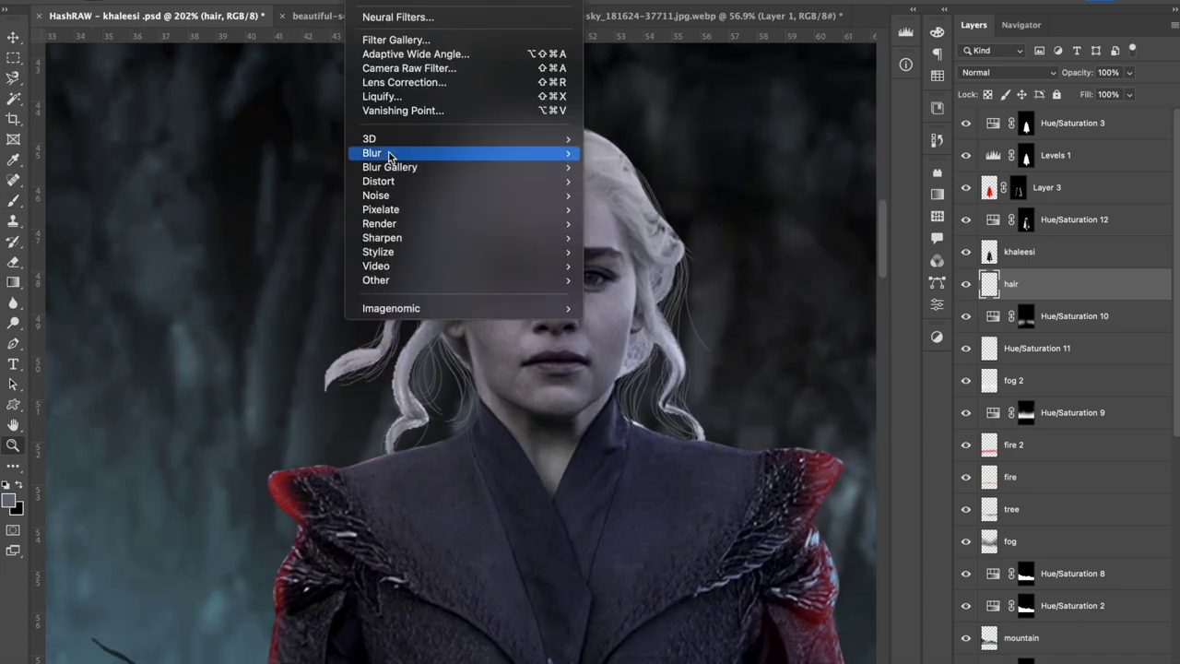
{"action": "left_click", "coordinate": [636, 202]}
{"action": "key", "text": "Escape"}
{"action": "scroll", "coordinate": [553, 369], "scroll_direction": "down", "scroll_amount": 4}
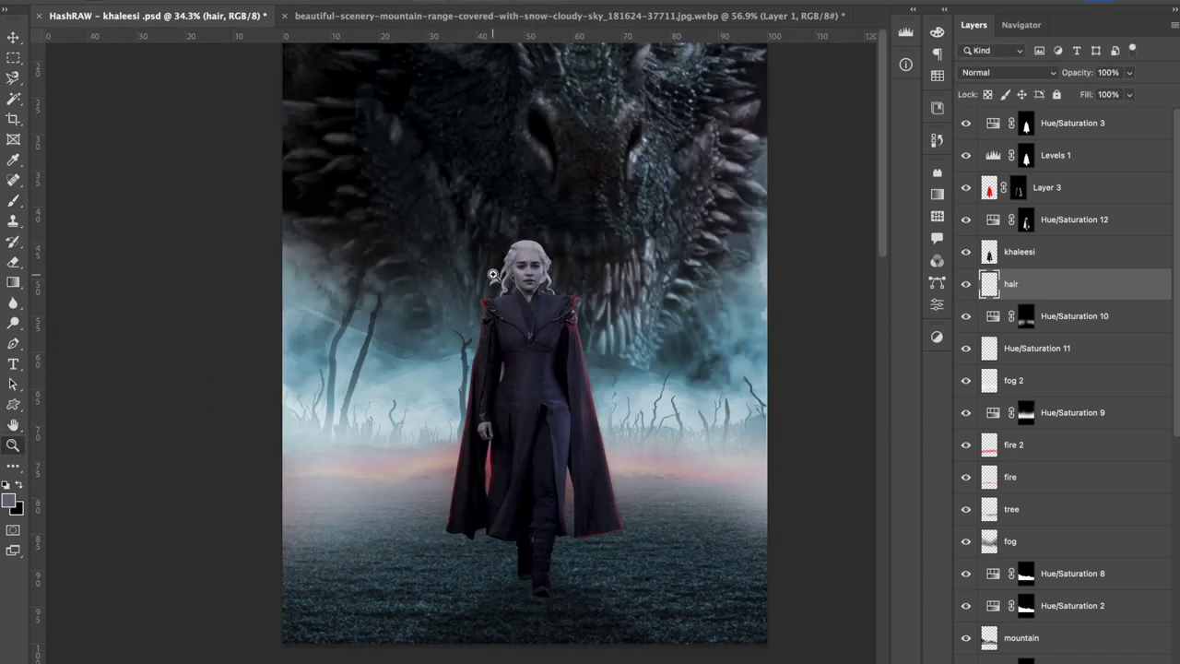
{"action": "scroll", "coordinate": [553, 369], "scroll_direction": "up", "scroll_amount": 5}
{"action": "right_click", "coordinate": [1038, 281]}
{"action": "left_click", "coordinate": [928, 546]}
Step: Soften the hair strands with a 1.3 px Gaussian Blur
{"action": "left_click", "coordinate": [364, 2]}
{"action": "left_click", "coordinate": [637, 202]}
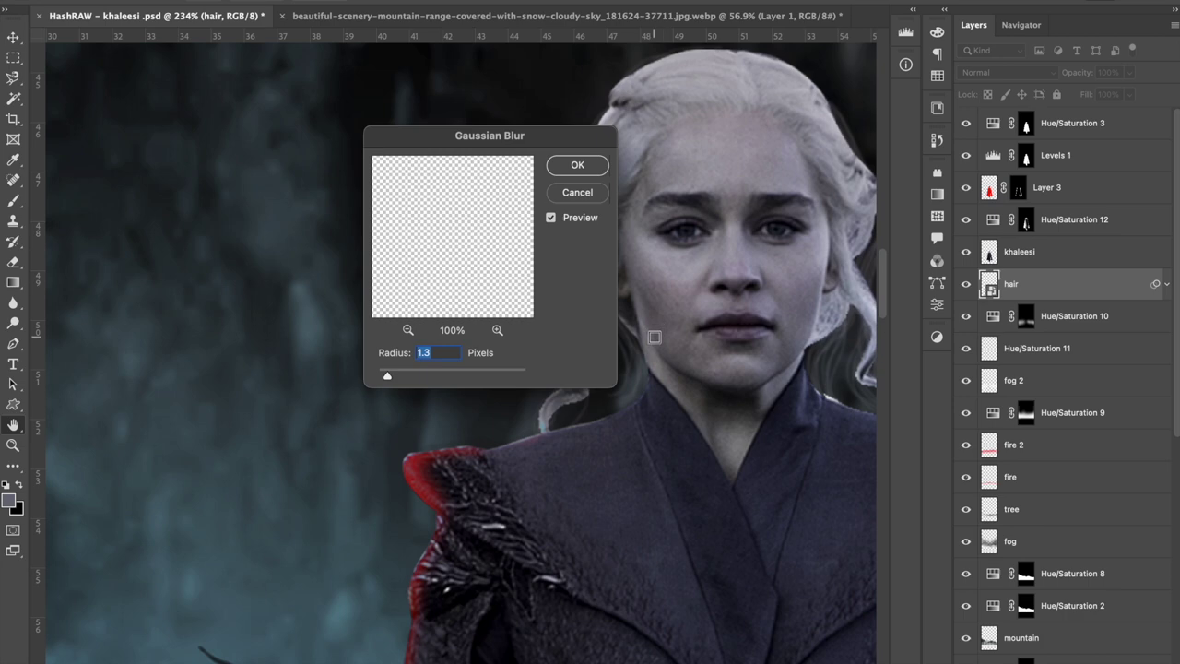
{"action": "left_click_drag", "start_coordinate": [483, 129], "coordinate": [333, 229]}
{"action": "left_click_drag", "start_coordinate": [233, 470], "coordinate": [227, 470]}
{"action": "left_click", "coordinate": [422, 259]}
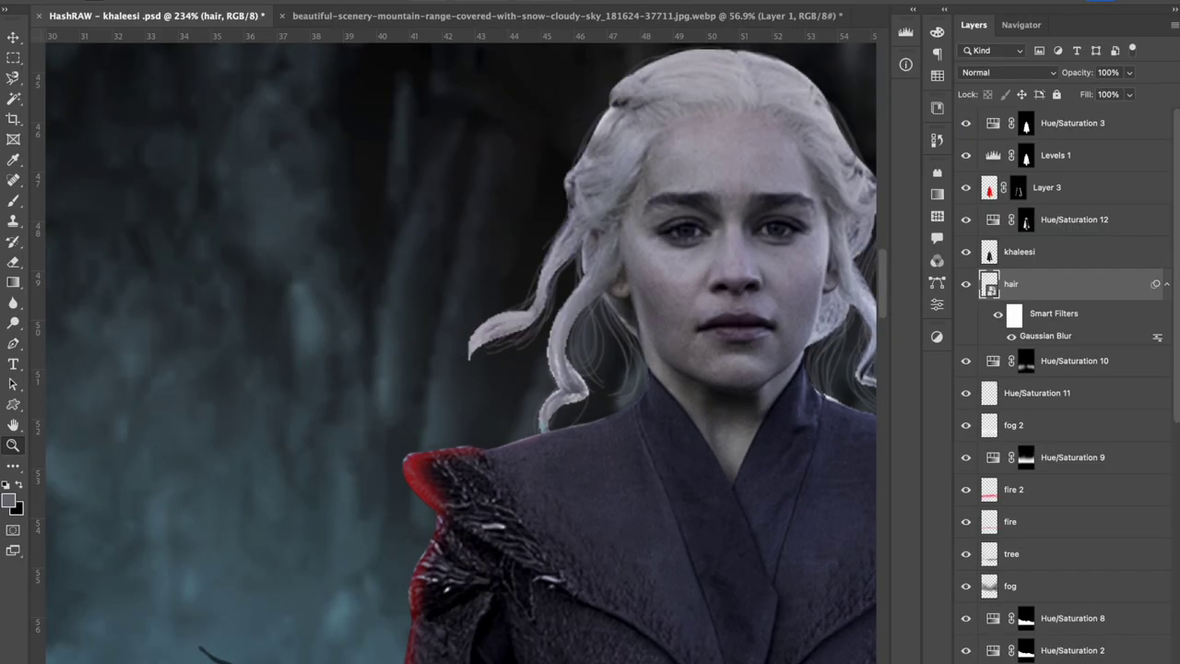
{"action": "scroll", "coordinate": [535, 391], "scroll_direction": "down", "scroll_amount": 5}
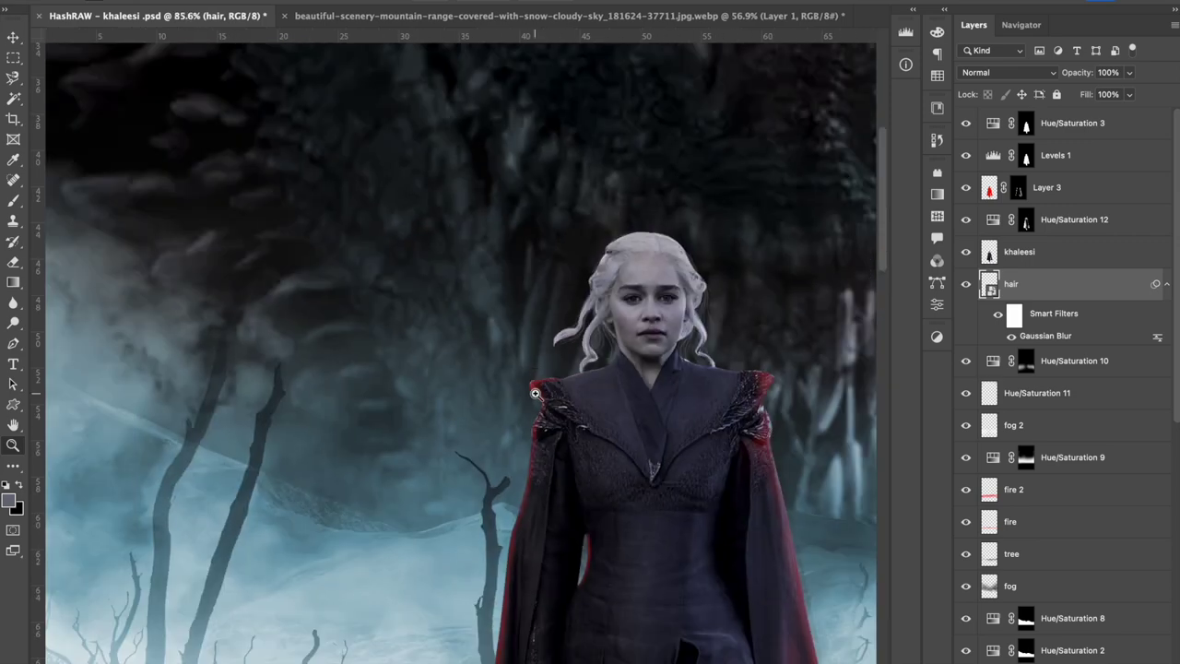
Step: Paint out the red on the shoulder in Layer 3's mask
{"action": "scroll", "coordinate": [498, 354], "scroll_direction": "up", "scroll_amount": 5}
{"action": "left_click", "coordinate": [1018, 187]}
{"action": "key", "text": "b"}
{"action": "left_click_drag", "start_coordinate": [493, 341], "coordinate": [500, 395]}
{"action": "scroll", "coordinate": [461, 415], "scroll_direction": "down", "scroll_amount": 5}
Step: Add a 'shadow 2' layer above khaleesi and brush a soft dark shadow under her feet
{"action": "key", "text": "z"}
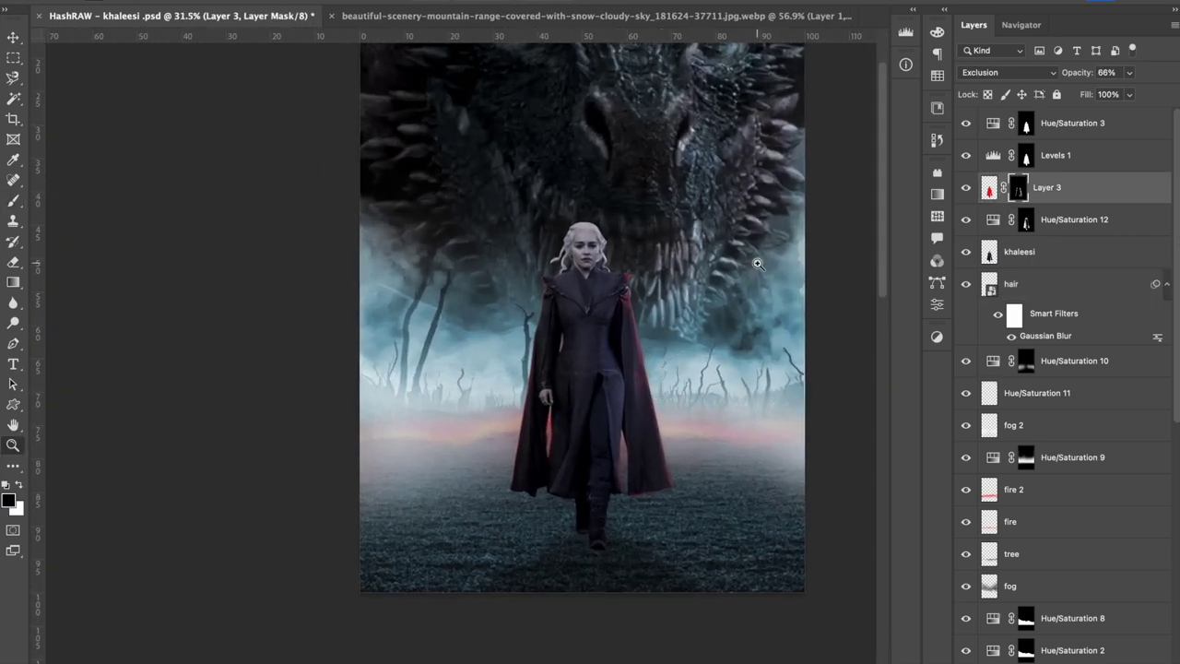
{"action": "left_click_drag", "start_coordinate": [615, 524], "coordinate": [711, 474]}
{"action": "key", "text": "v"}
{"action": "key", "text": "alt+period"}
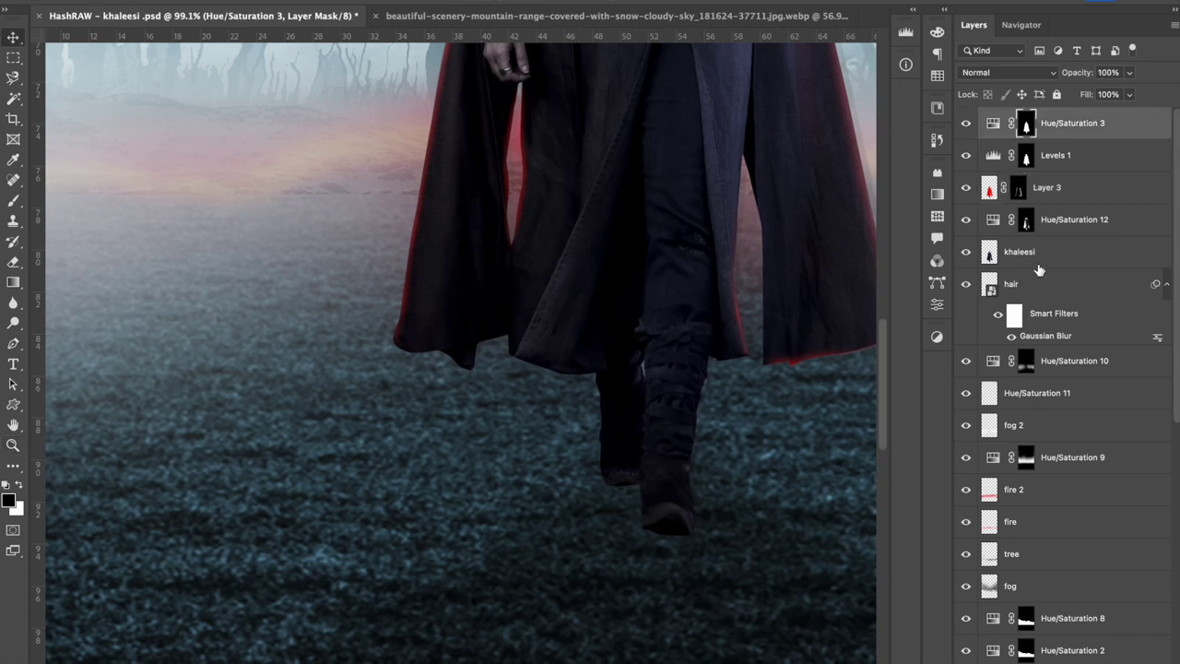
{"action": "left_click", "coordinate": [1026, 258]}
{"action": "key", "text": "ctrl+shift+n"}
{"action": "type", "text": "dow 2"}
{"action": "key", "text": "Return"}
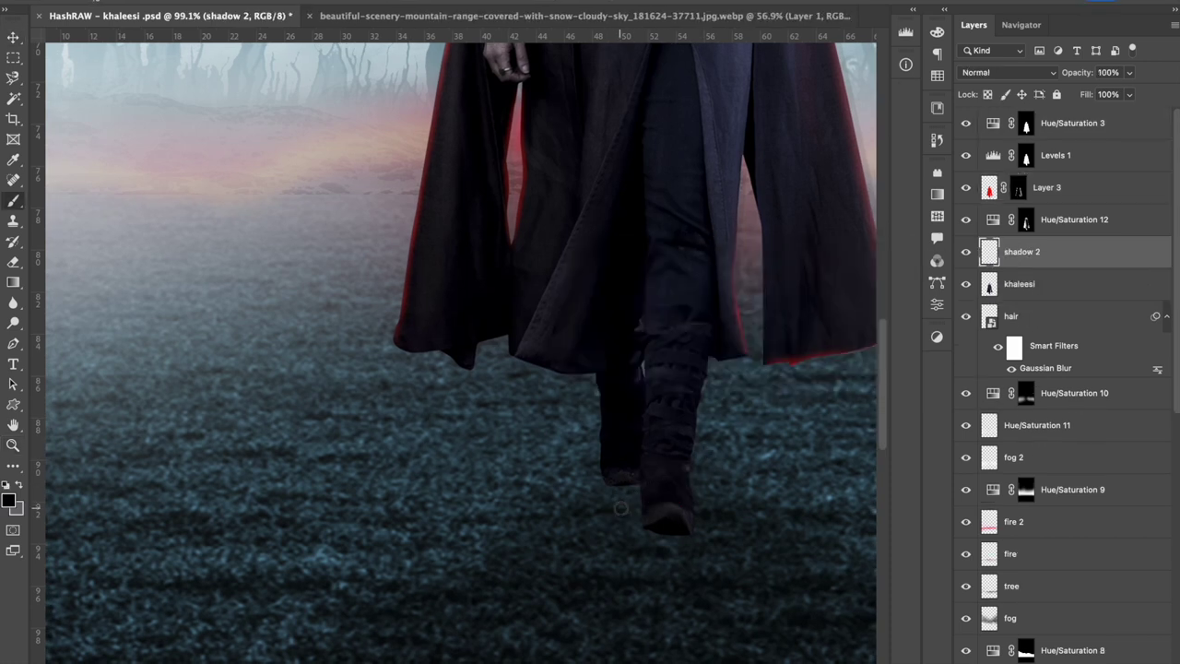
{"action": "key", "text": "bracketright"}
{"action": "mouse_move", "coordinate": [640, 514]}
{"action": "left_mouse_down"}
{"action": "mouse_move", "coordinate": [619, 487]}
{"action": "mouse_move", "coordinate": [667, 527]}
{"action": "mouse_move", "coordinate": [621, 482]}
{"action": "mouse_move", "coordinate": [461, 633]}
{"action": "mouse_move", "coordinate": [656, 541]}
{"action": "left_mouse_up"}
Step: Lower the shadow 2 layer's opacity to 64%
{"action": "key", "text": "z"}
{"action": "scroll", "coordinate": [701, 480], "scroll_direction": "down", "scroll_amount": 5}
{"action": "key", "text": "6"}
{"action": "key", "text": "4"}
{"action": "scroll", "coordinate": [827, 375], "scroll_direction": "up", "scroll_amount": 5}
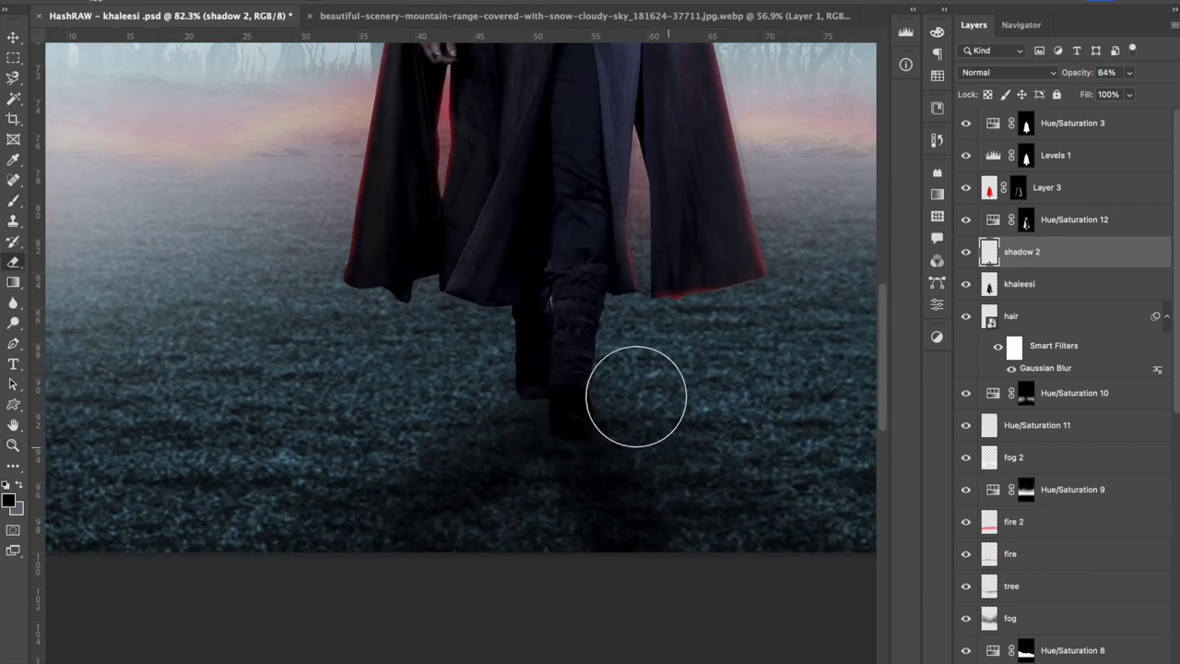
{"action": "scroll", "coordinate": [526, 492], "scroll_direction": "down", "scroll_amount": 5}
{"action": "scroll", "coordinate": [566, 395], "scroll_direction": "up", "scroll_amount": 3}
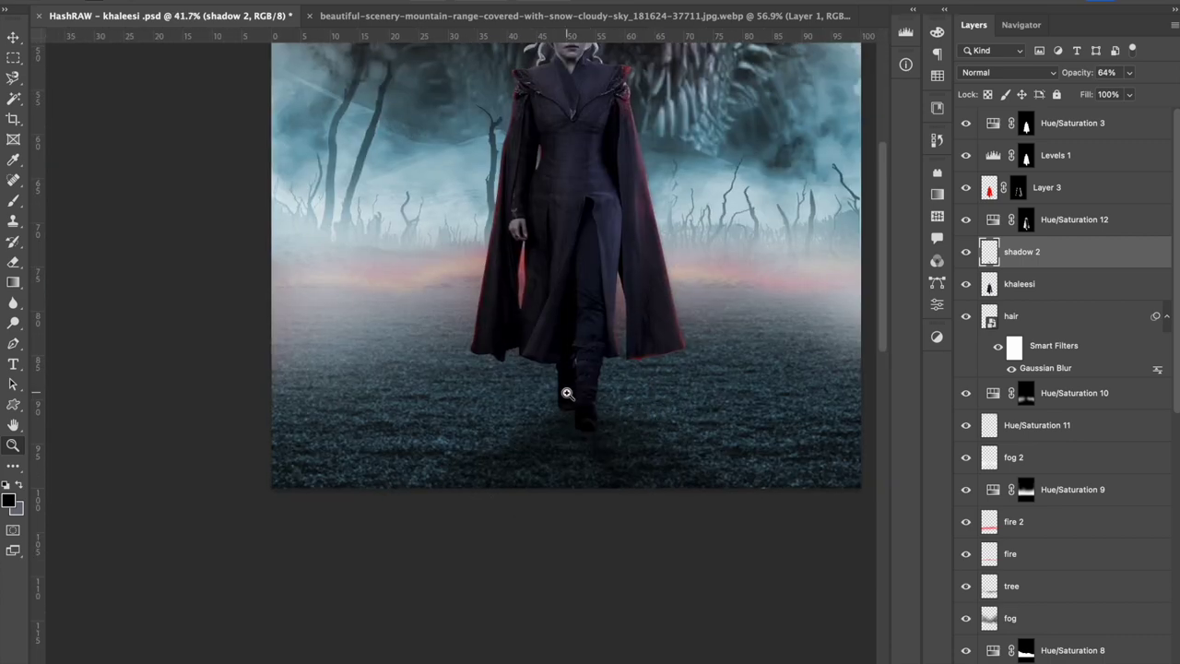
{"action": "scroll", "coordinate": [624, 436], "scroll_direction": "up", "scroll_amount": 4}
Step: Add Layer 4 with a darker contact shadow under the boots at 67% opacity
{"action": "key", "text": "v"}
{"action": "left_click", "coordinate": [1032, 297]}
{"action": "key", "text": "ctrl+shift+alt+n"}
{"action": "key", "text": "b"}
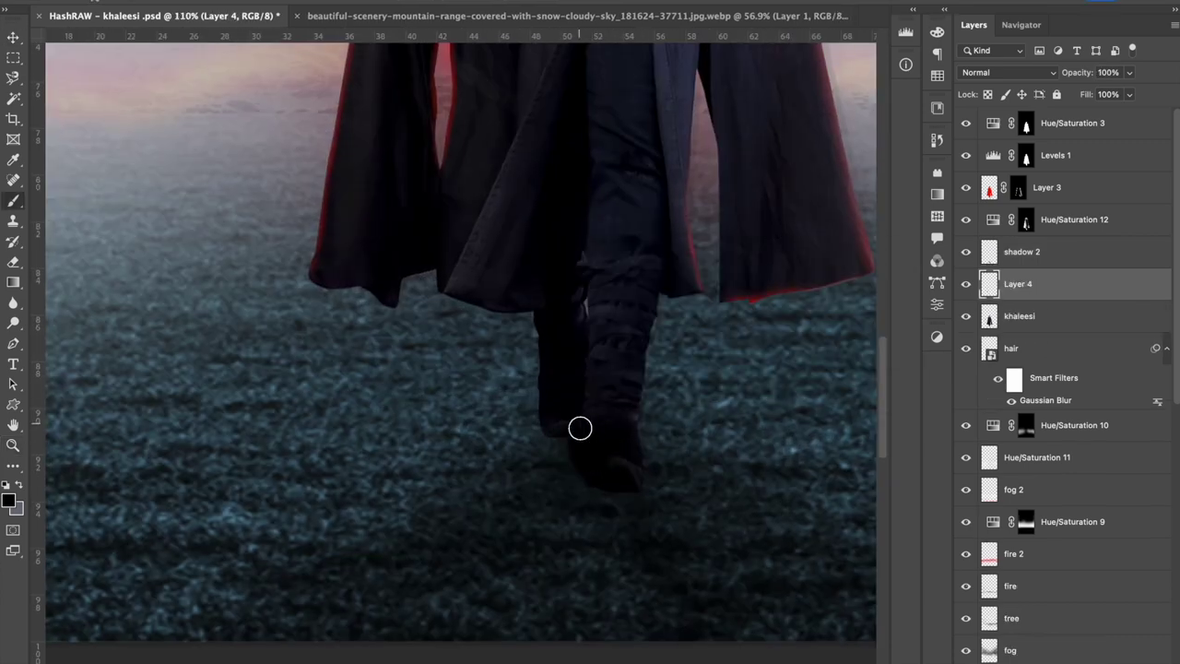
{"action": "left_click_drag", "start_coordinate": [580, 428], "coordinate": [601, 476]}
{"action": "left_click_drag", "start_coordinate": [1077, 72], "coordinate": [1051, 72]}
{"action": "key", "text": "z"}
{"action": "scroll", "coordinate": [645, 469], "scroll_direction": "down", "scroll_amount": 5}
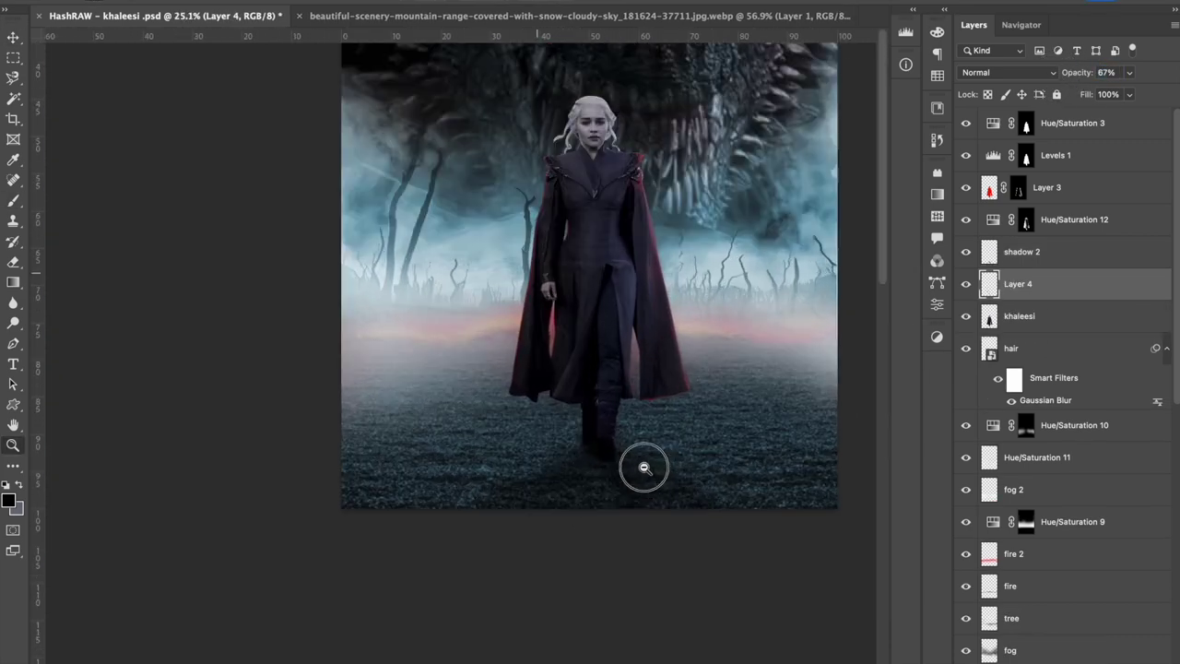
{"action": "scroll", "coordinate": [644, 468], "scroll_direction": "up", "scroll_amount": 1}
{"action": "scroll", "coordinate": [1038, 461], "scroll_direction": "down", "scroll_amount": 5}
{"action": "left_click", "coordinate": [1069, 246]}
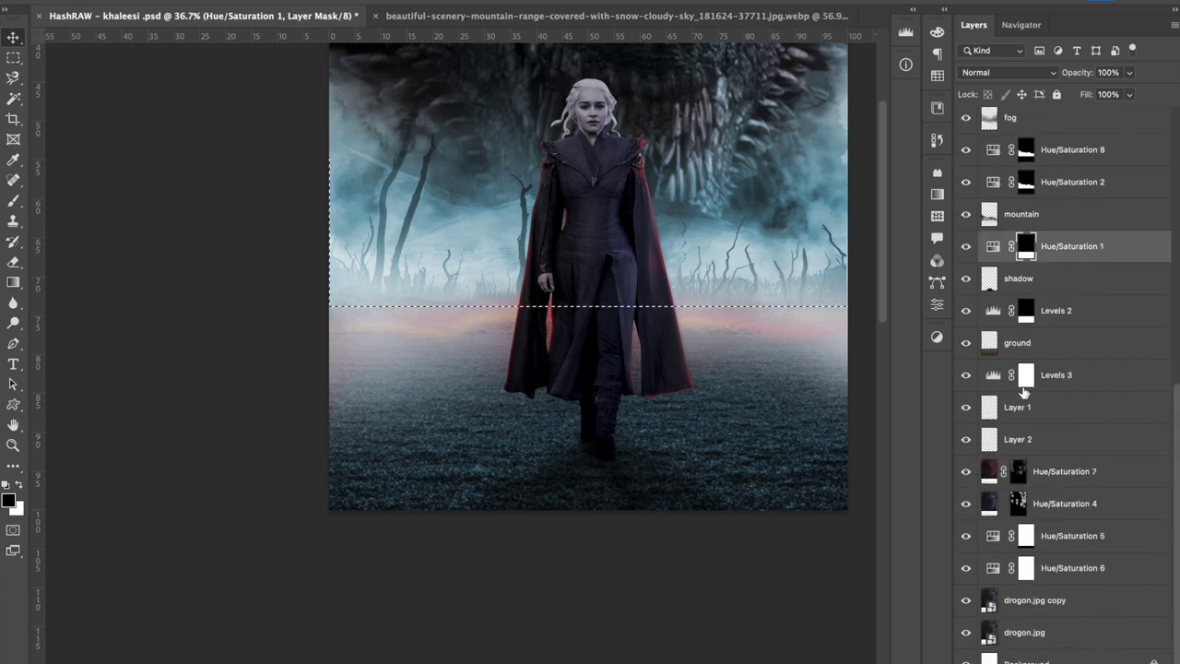
Step: Duplicate the ground layer and give ground copy a white mask, erasing its edge
{"action": "left_click", "coordinate": [990, 348]}
{"action": "key", "text": "ctrl+j"}
{"action": "key", "text": "ctrl+l"}
{"action": "key", "text": "Escape"}
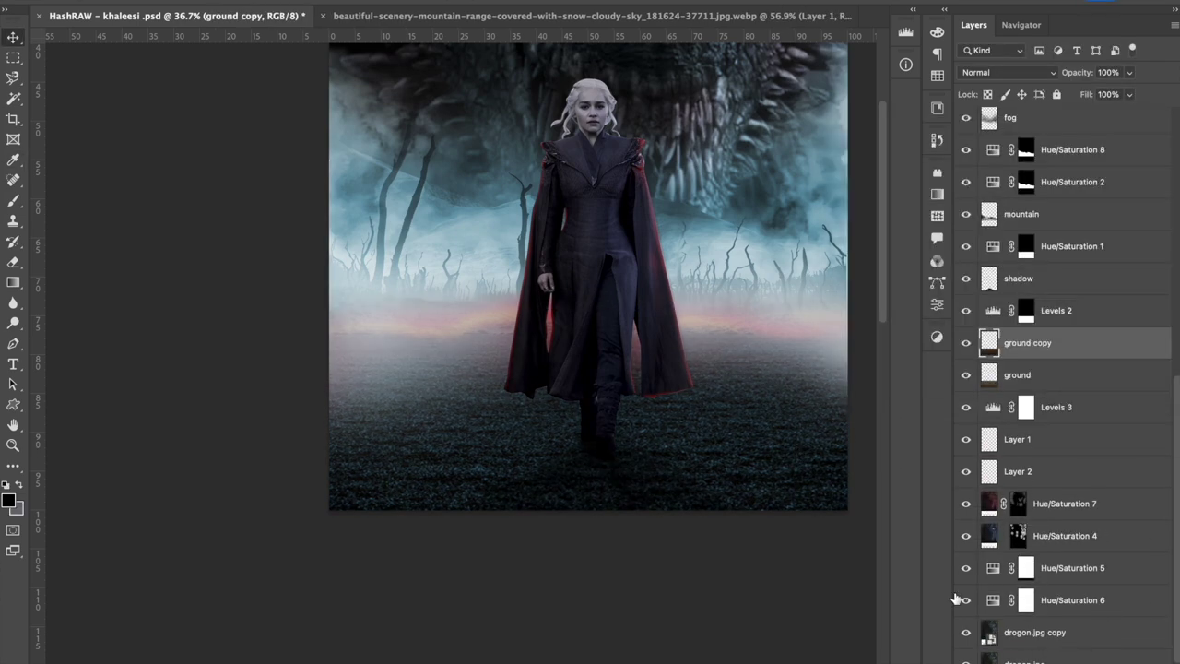
{"action": "left_click", "coordinate": [957, 600]}
{"action": "key", "text": "e"}
{"action": "key", "text": "x"}
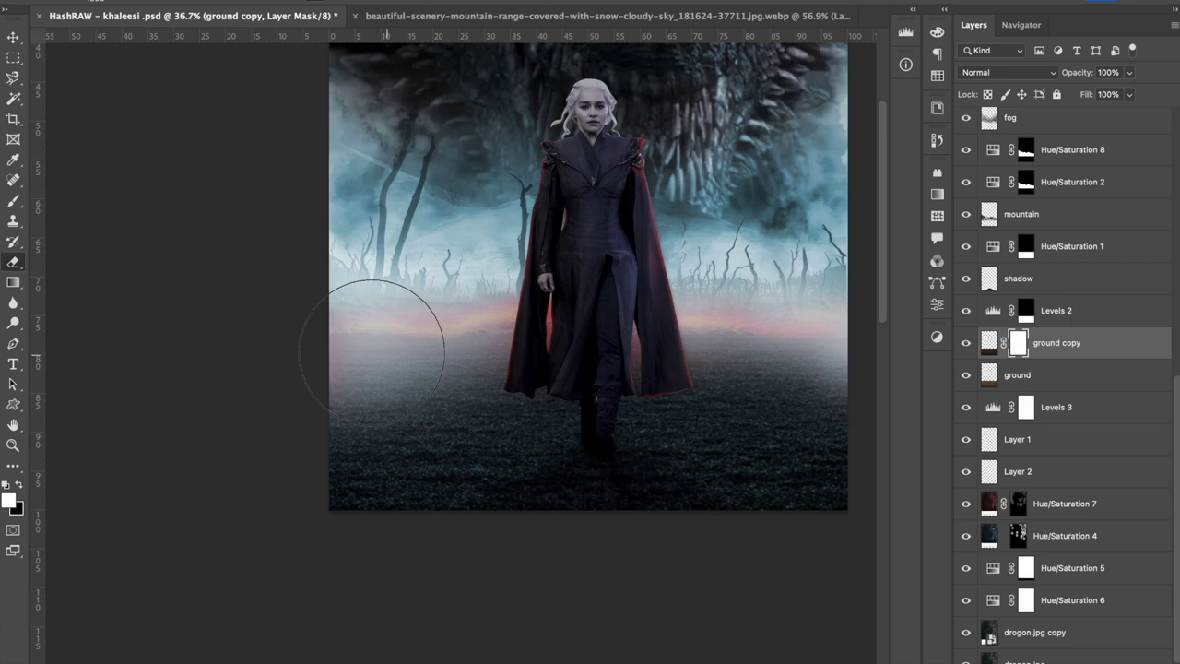
{"action": "scroll", "coordinate": [588, 230], "scroll_direction": "down", "scroll_amount": 3}
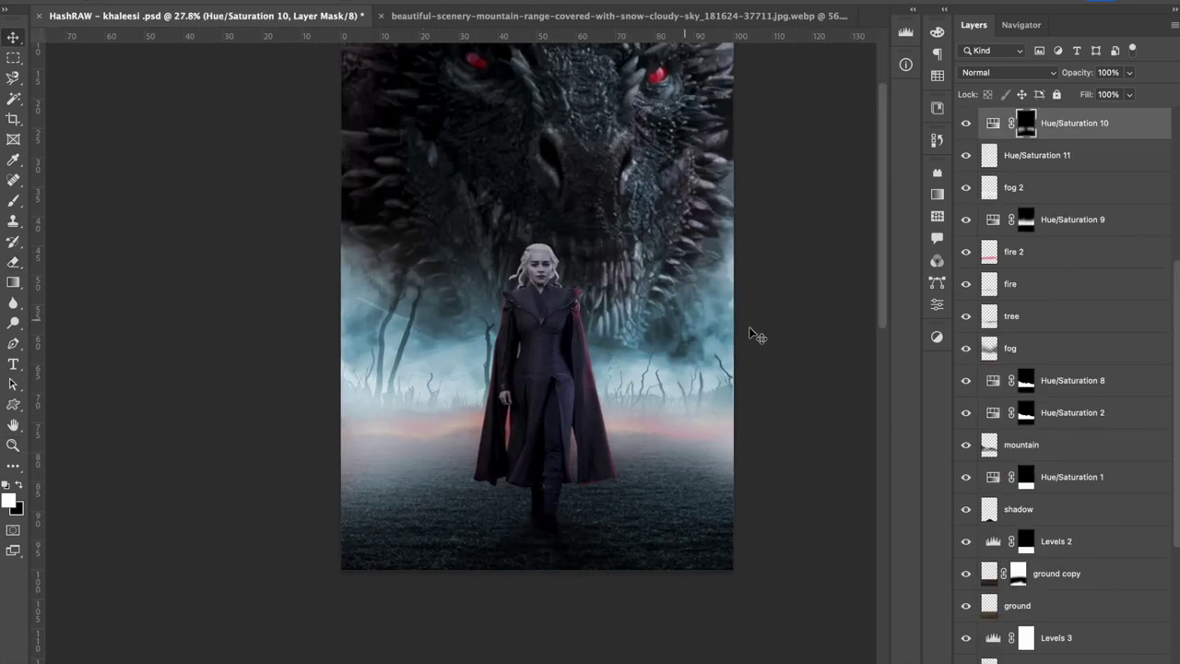
Step: Select the fog 2 layer and check the woman's face up close, then the whole image
{"action": "left_click", "coordinate": [978, 348]}
{"action": "scroll", "coordinate": [1005, 343], "scroll_direction": "up", "scroll_amount": 3}
{"action": "scroll", "coordinate": [1006, 343], "scroll_direction": "up", "scroll_amount": 1}
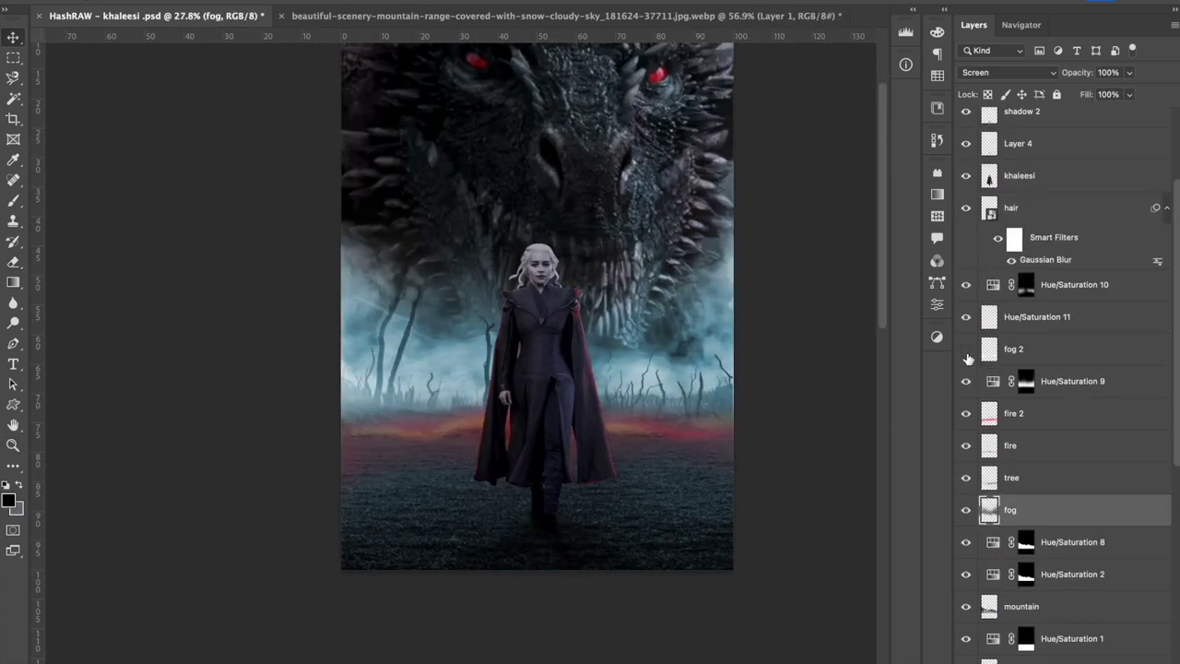
{"action": "left_click", "coordinate": [1014, 348]}
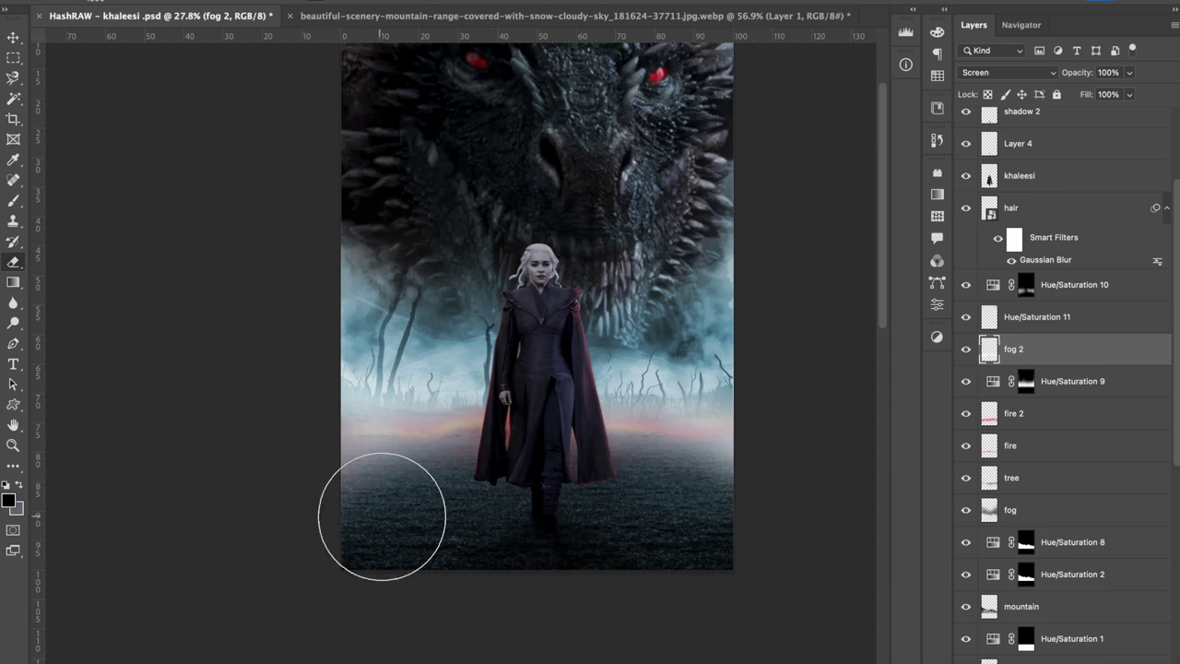
{"action": "key", "text": "z"}
{"action": "scroll", "coordinate": [543, 451], "scroll_direction": "down", "scroll_amount": 1}
{"action": "left_click_drag", "start_coordinate": [448, 342], "coordinate": [533, 297]}
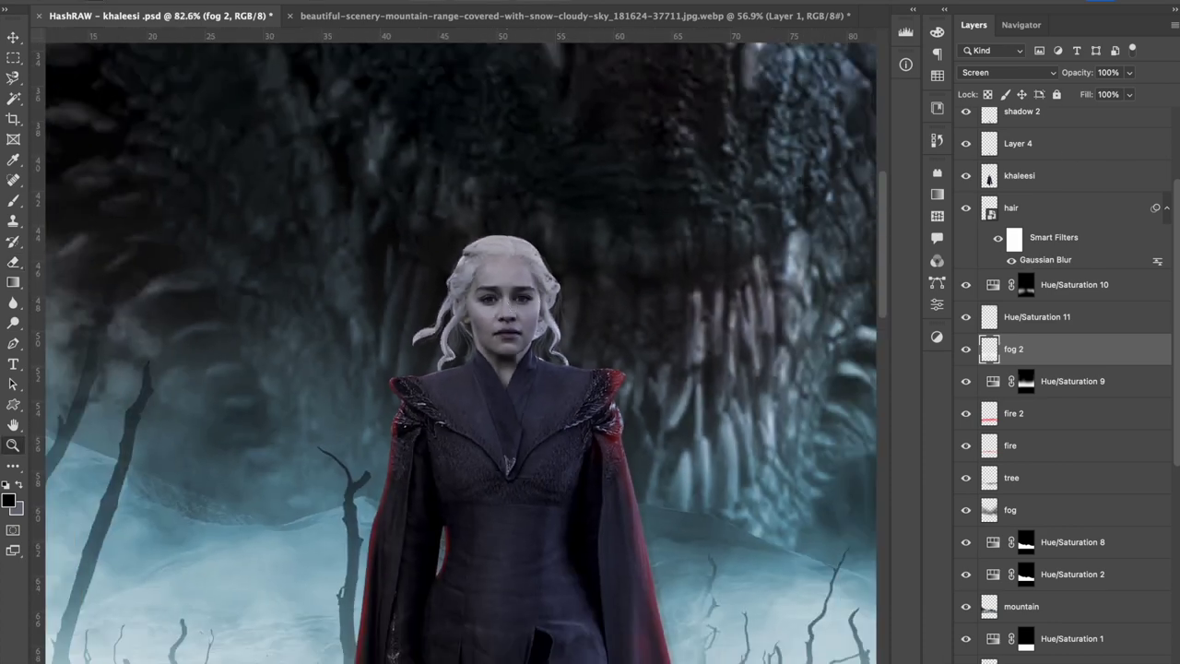
{"action": "left_click_drag", "start_coordinate": [535, 372], "coordinate": [462, 420]}
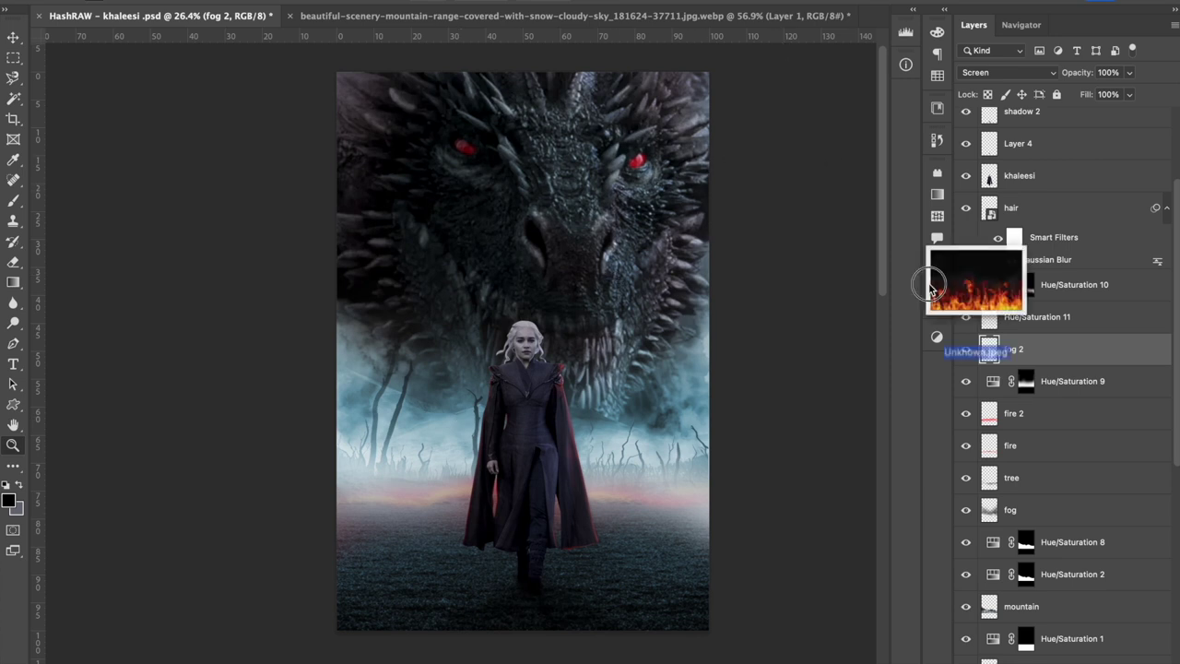
Step: Place the fire image in Screen mode, resized to span the horizon
{"action": "key", "text": "Return"}
{"action": "left_click", "coordinate": [1006, 72]}
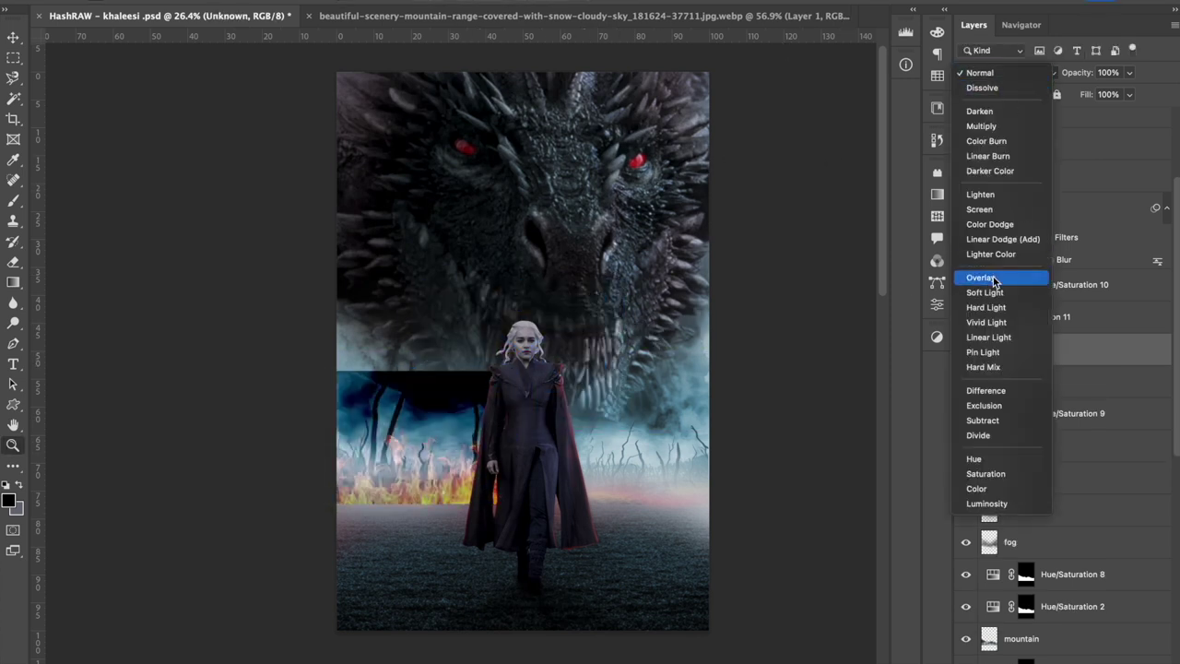
{"action": "left_click", "coordinate": [987, 208]}
{"action": "key", "text": "ctrl+t"}
{"action": "mouse_move", "coordinate": [382, 396]}
{"action": "left_mouse_down"}
{"action": "mouse_move", "coordinate": [434, 487]}
{"action": "mouse_move", "coordinate": [516, 443]}
{"action": "mouse_move", "coordinate": [430, 445]}
{"action": "left_mouse_up"}
{"action": "scroll", "coordinate": [434, 487], "scroll_direction": "up", "scroll_amount": 1}
{"action": "right_click", "coordinate": [430, 444]}
{"action": "key", "text": "Escape"}
Step: Fade the fire's lower left edge into the haze
{"action": "key", "text": "Return"}
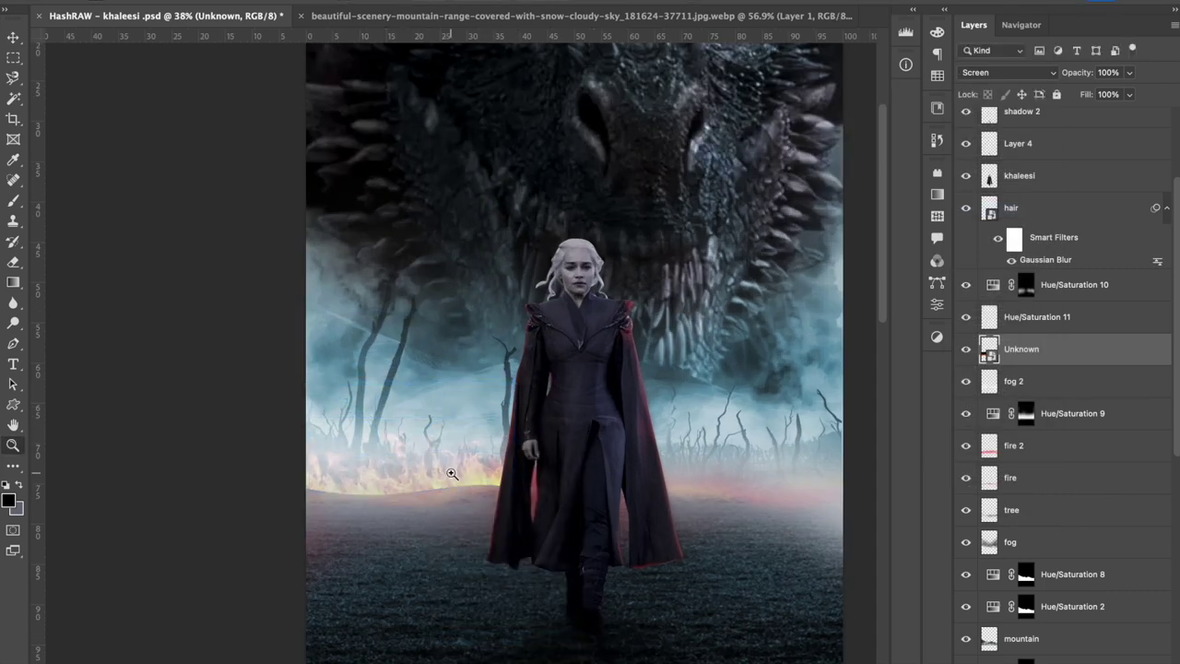
{"action": "left_click_drag", "start_coordinate": [321, 498], "coordinate": [520, 486]}
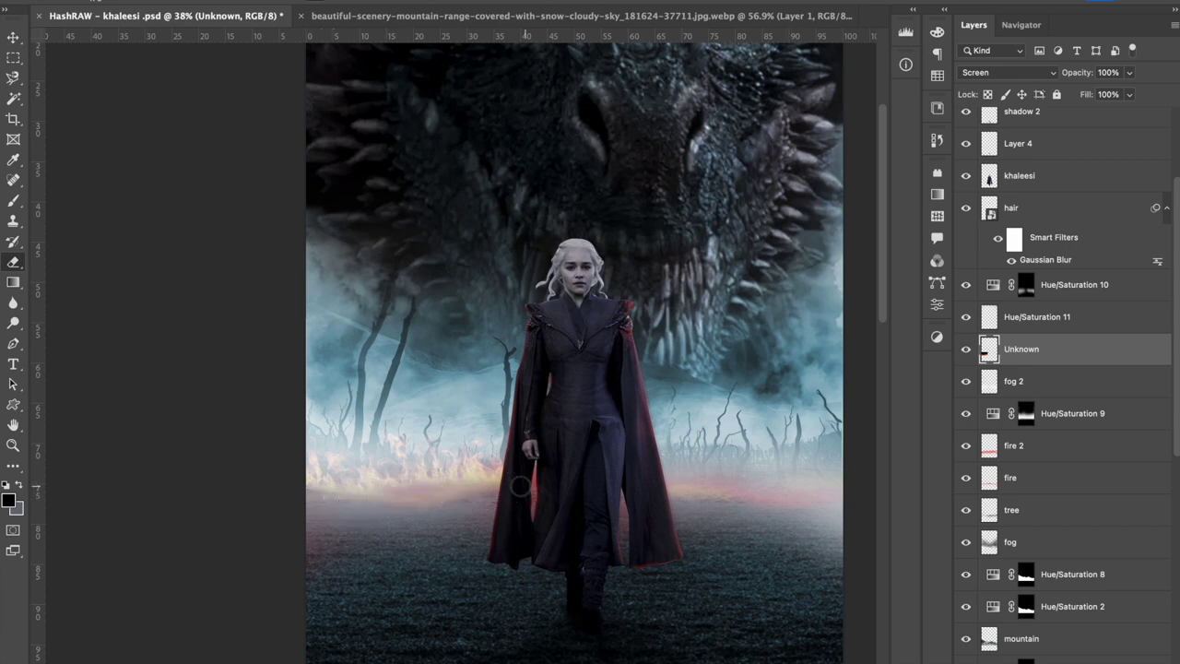
{"action": "key", "text": "z"}
{"action": "left_click_drag", "start_coordinate": [443, 415], "coordinate": [535, 472]}
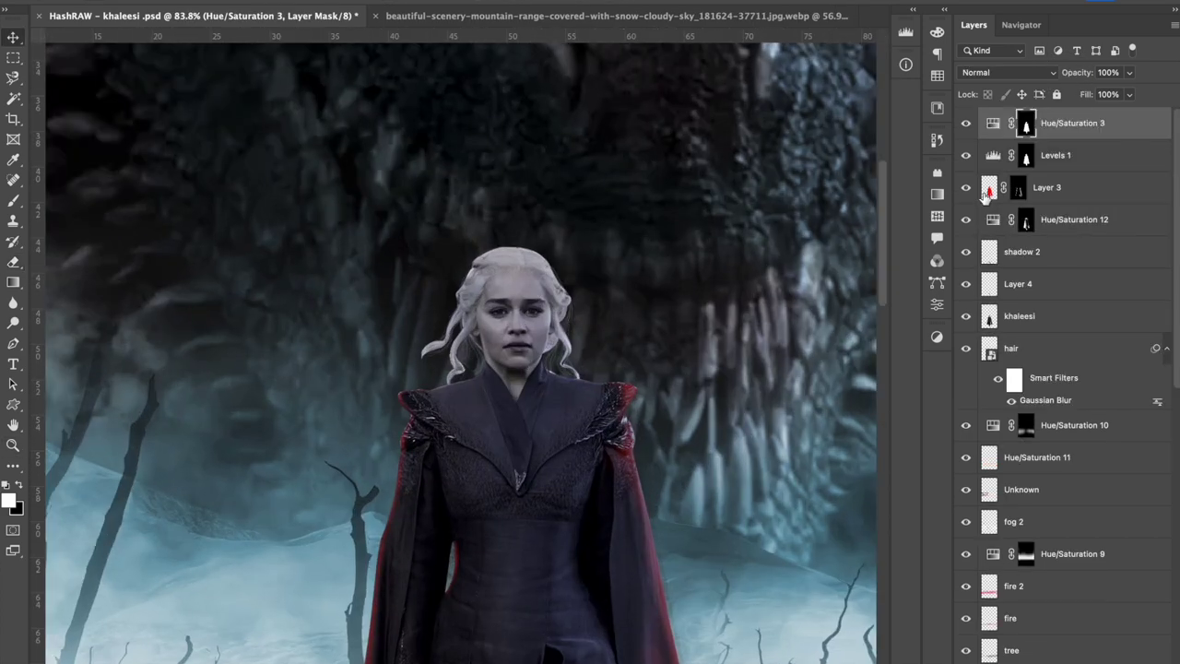
Step: Create a red-filled 'hair red' layer and merge it with the figure layers
{"action": "key", "text": "ctrl+shift+n"}
{"action": "type", "text": "hair r"}
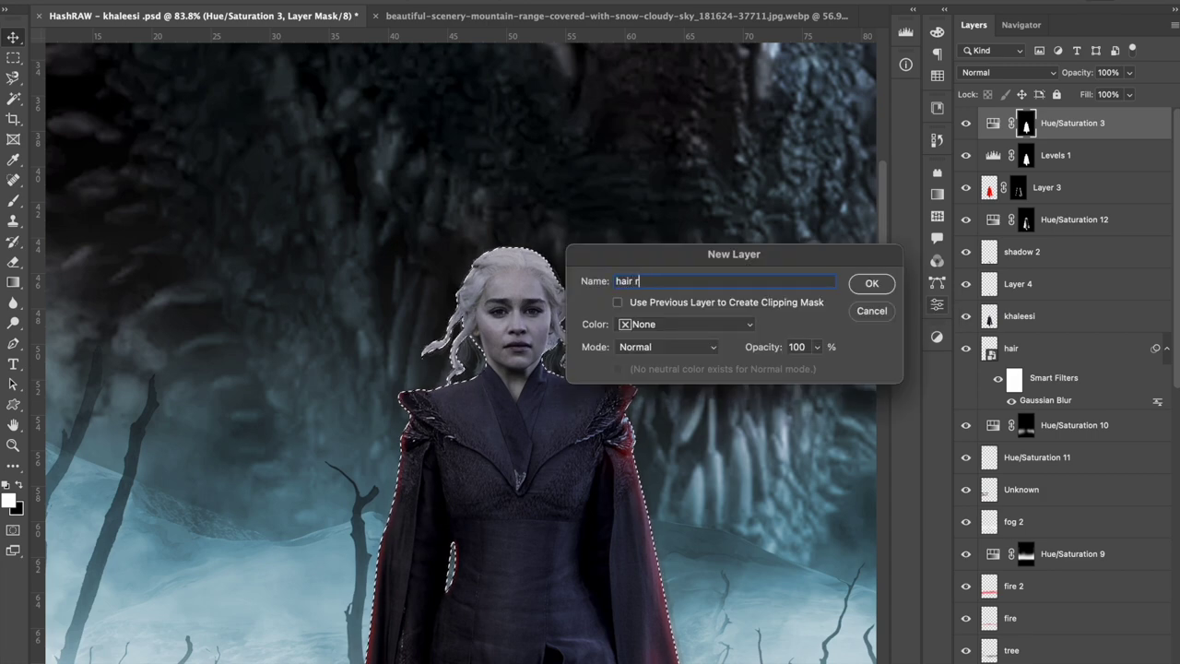
{"action": "type", "text": "ed"}
{"action": "key", "text": "Return"}
{"action": "left_click", "coordinate": [9, 501]}
{"action": "left_click", "coordinate": [998, 13]}
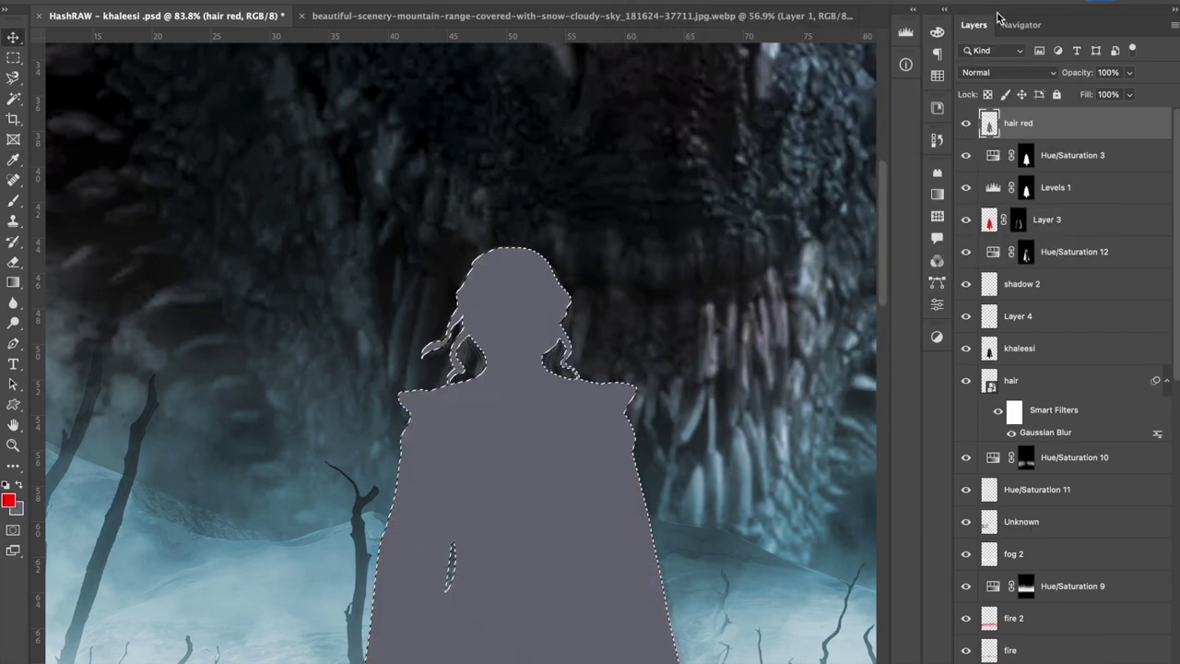
{"action": "left_click", "coordinate": [1019, 316]}
{"action": "key", "text": "ctrl+e"}
Step: Fill the figure's outline with red on a new 'hair 2' layer in Color Burn with a black mask
{"action": "left_click", "coordinate": [989, 315], "text": "ctrl"}
{"action": "key", "text": "ctrl+shift+n"}
{"action": "type", "text": "hair 2"}
{"action": "key", "text": "Return"}
{"action": "key", "text": "ctrl+BackSpace"}
{"action": "key", "text": "ctrl+d"}
{"action": "key", "text": "ctrl+minus"}
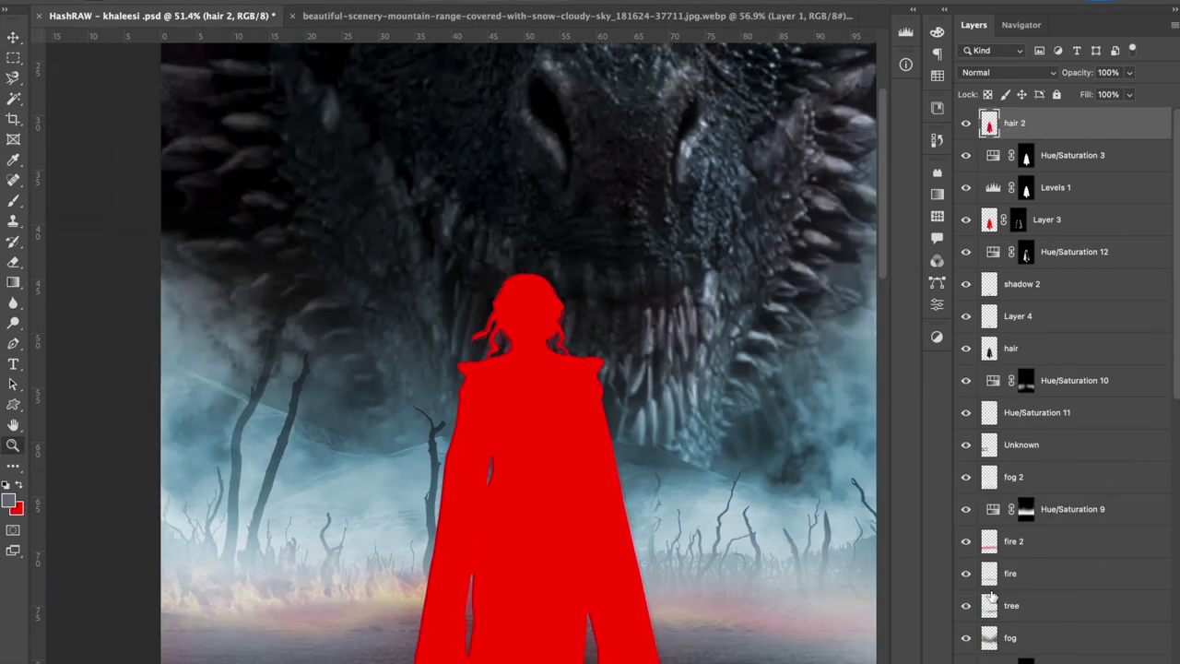
{"action": "left_click", "coordinate": [1008, 72]}
{"action": "left_click", "coordinate": [986, 139]}
Step: Brush the red rim in along the left, top and right edges of her hair
{"action": "key", "text": "b"}
{"action": "scroll", "coordinate": [464, 270], "scroll_direction": "up", "scroll_amount": 5}
{"action": "mouse_move", "coordinate": [465, 369]}
{"action": "left_mouse_down"}
{"action": "mouse_move", "coordinate": [416, 414]}
{"action": "mouse_move", "coordinate": [488, 247]}
{"action": "left_mouse_up"}
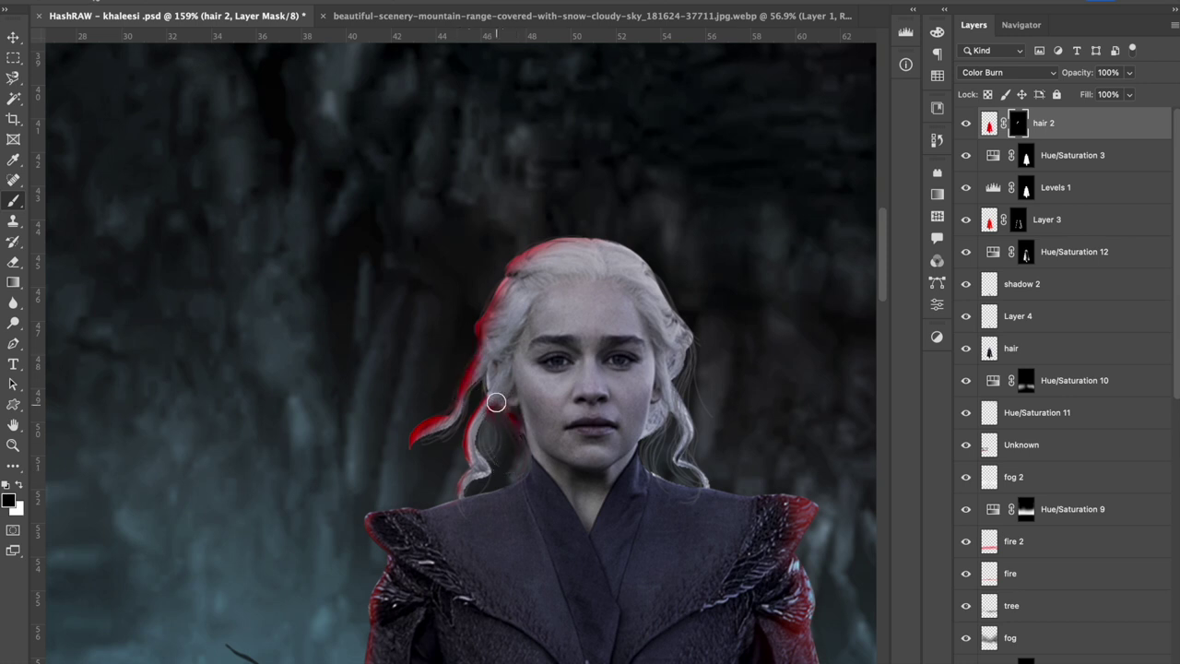
{"action": "left_click_drag", "start_coordinate": [485, 410], "coordinate": [412, 441]}
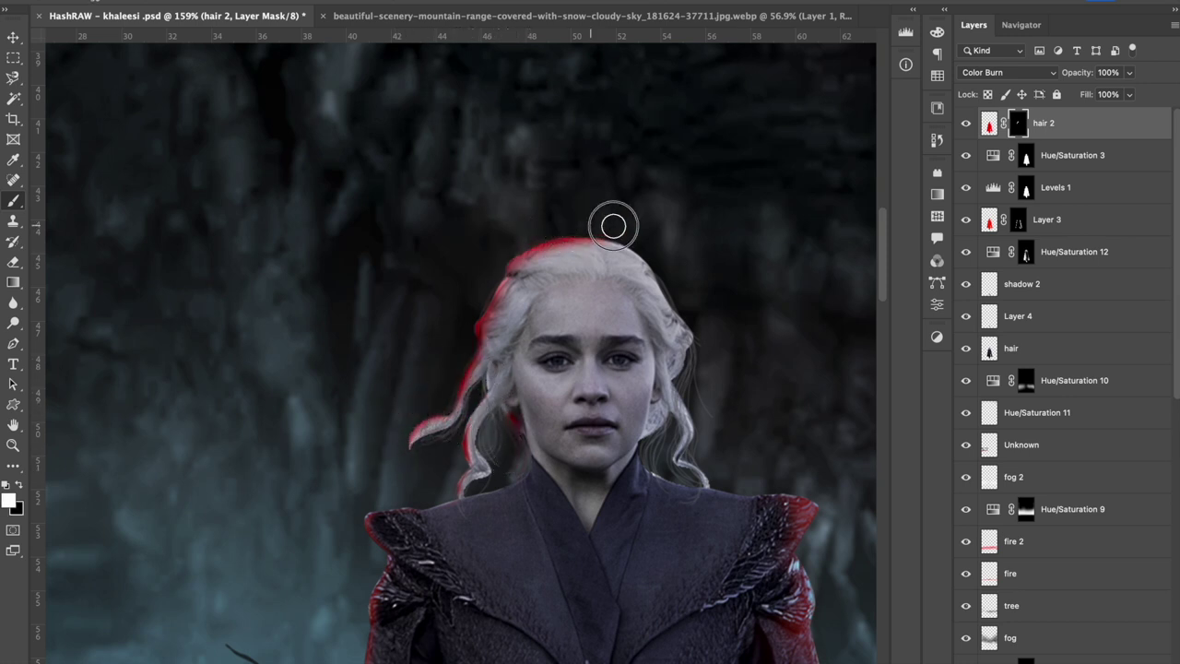
{"action": "left_click_drag", "start_coordinate": [721, 475], "coordinate": [659, 440]}
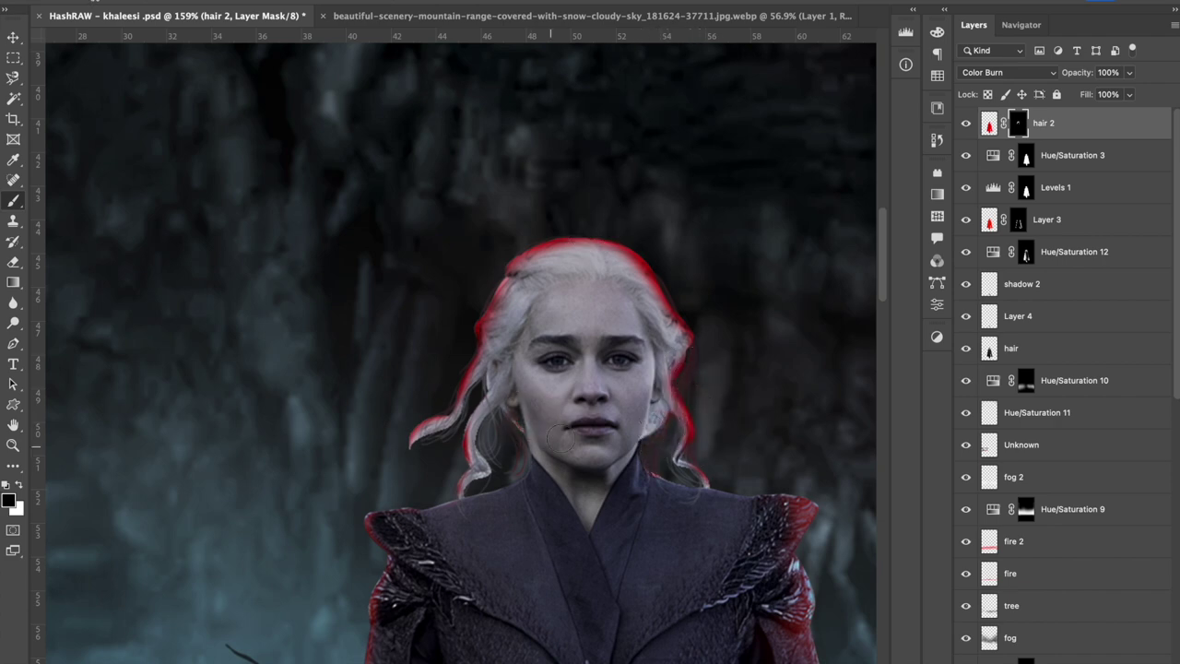
Step: Set hair 2 to Soft Light at 46% opacity
{"action": "key", "text": "z"}
{"action": "scroll", "coordinate": [538, 440], "scroll_direction": "down", "scroll_amount": 3}
{"action": "key", "text": "4"}
{"action": "key", "text": "6"}
{"action": "left_click", "coordinate": [1008, 72]}
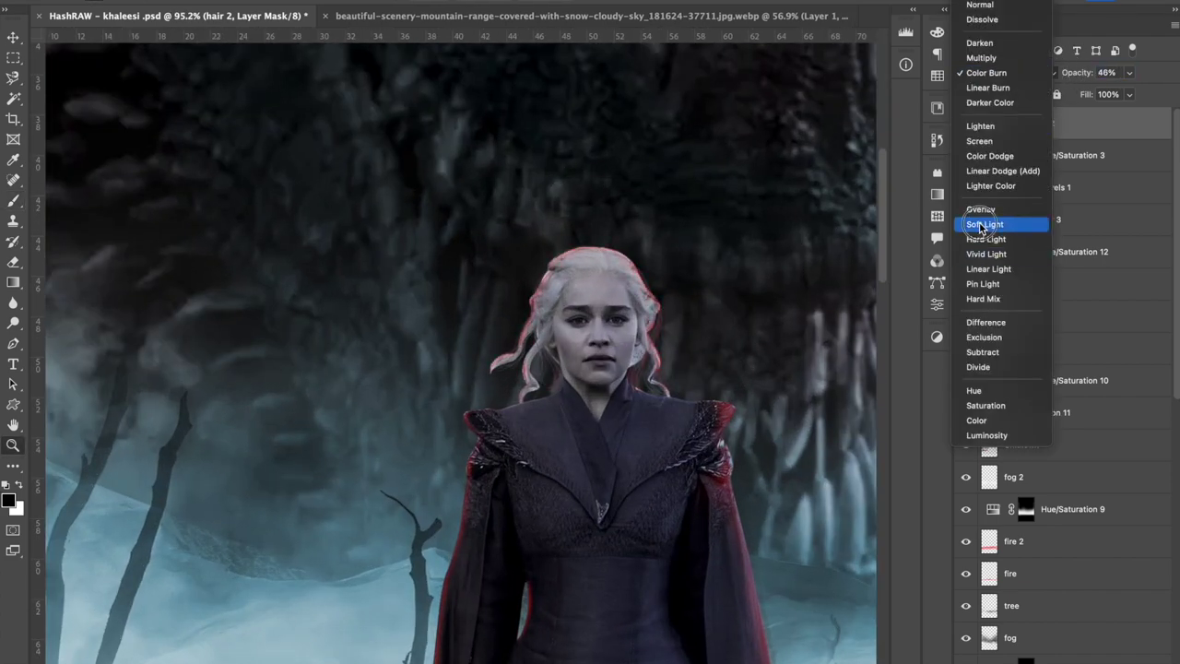
{"action": "left_click", "coordinate": [984, 226]}
{"action": "scroll", "coordinate": [545, 377], "scroll_direction": "down", "scroll_amount": 5}
{"action": "scroll", "coordinate": [640, 310], "scroll_direction": "up", "scroll_amount": 3}
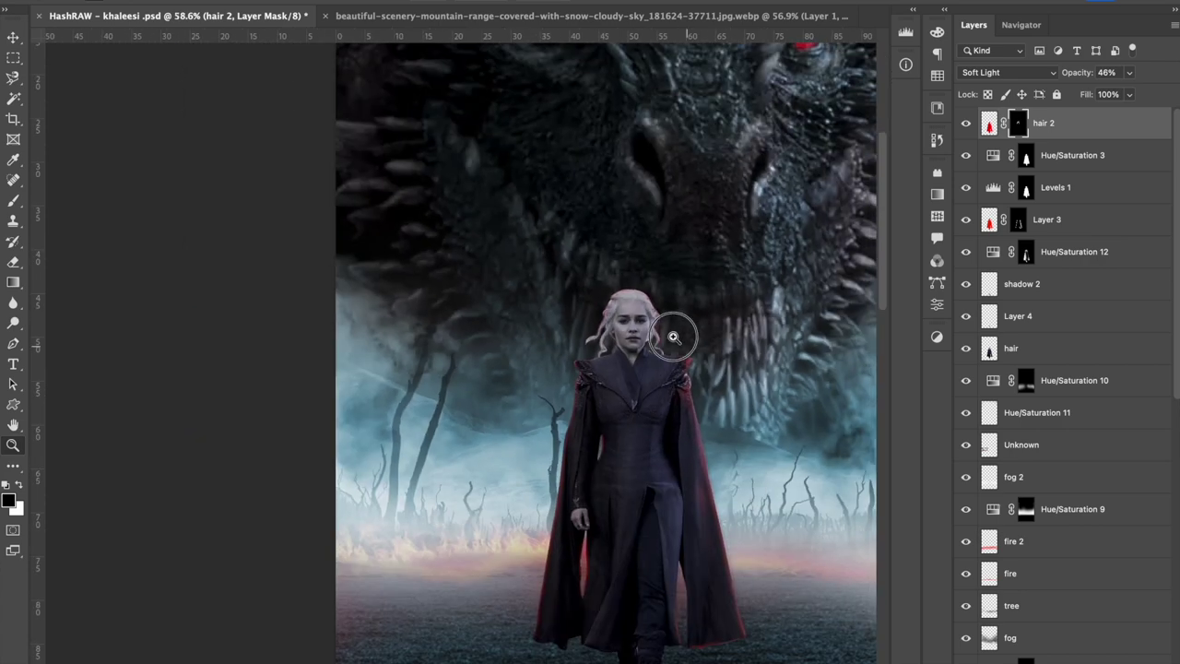
{"action": "scroll", "coordinate": [677, 334], "scroll_direction": "down", "scroll_amount": 3}
Step: Save the document
{"action": "key", "text": "ctrl+s"}
{"action": "key", "text": "b"}
{"action": "left_click", "coordinate": [1075, 380]}
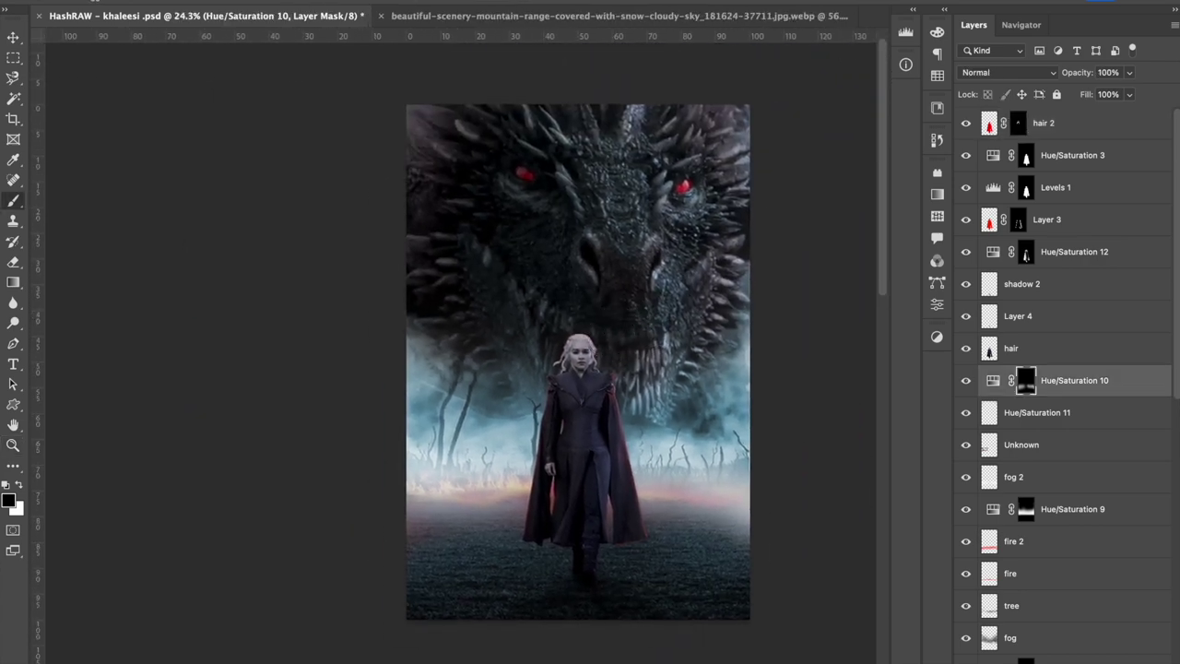
Step: Scale up the placed lava texture and rename its layer 'ground'
{"action": "left_click_drag", "start_coordinate": [624, 368], "coordinate": [717, 456]}
{"action": "key", "text": "Return"}
{"action": "key", "text": "m"}
{"action": "left_click_drag", "start_coordinate": [439, 250], "coordinate": [456, 513]}
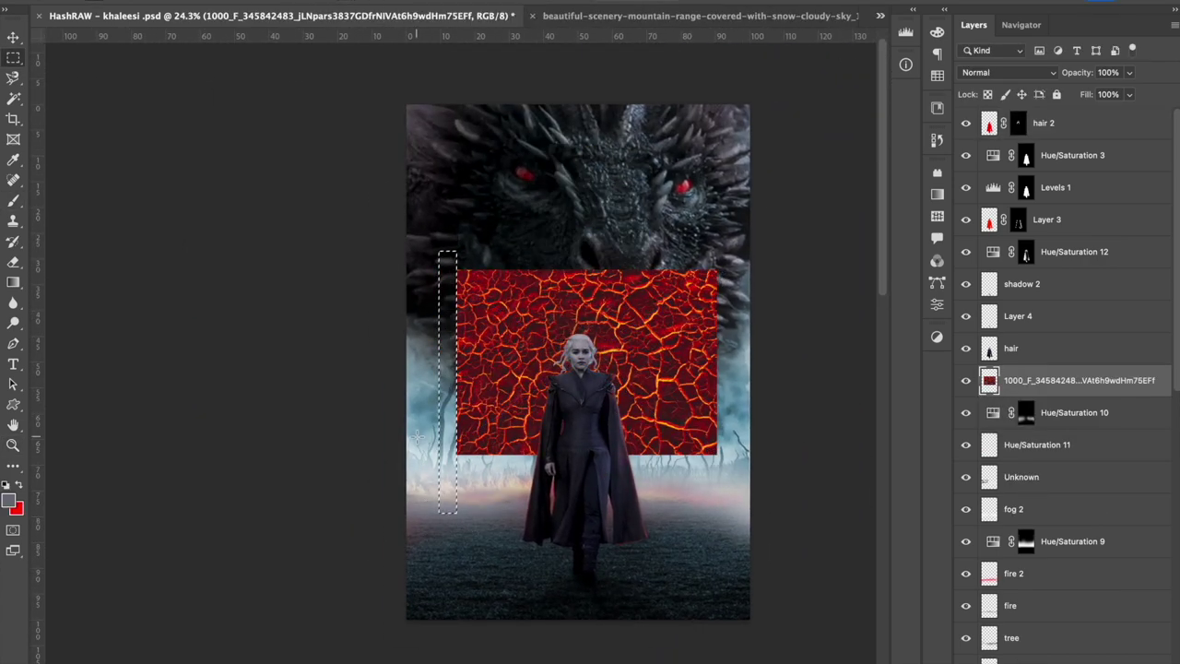
{"action": "key", "text": "v"}
{"action": "double_click", "coordinate": [1079, 380]}
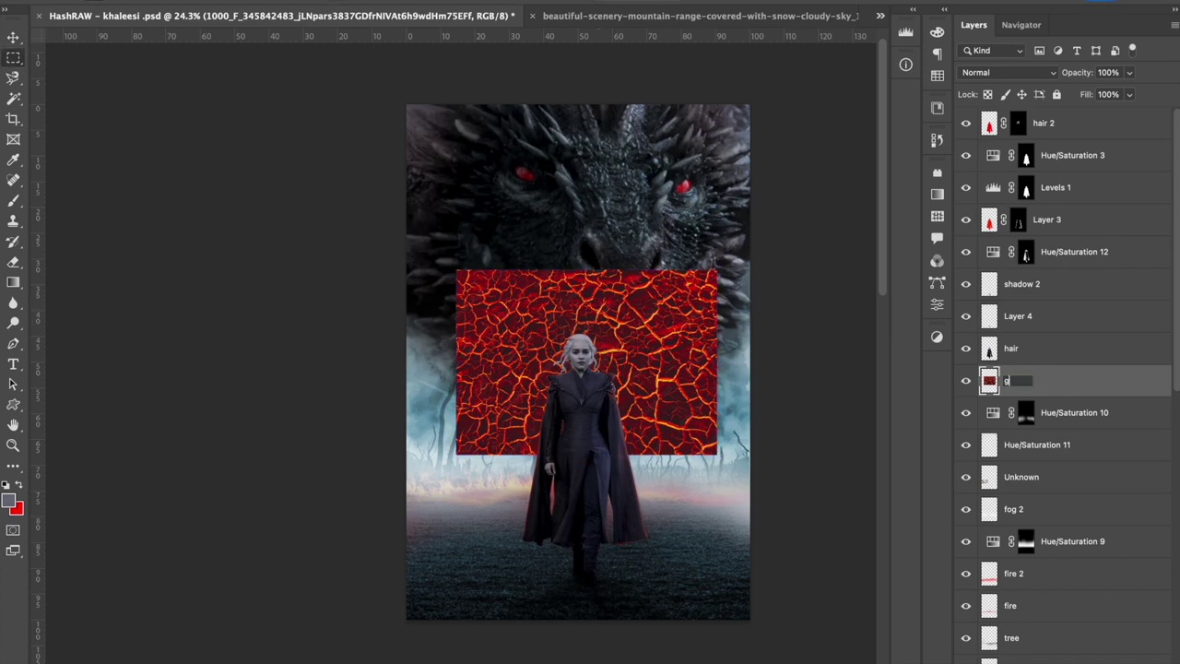
{"action": "type", "text": "ground"}
{"action": "key", "text": "Return"}
Step: Warp the lava into a perspective trapezoid spanning the foreground floor
{"action": "left_click_drag", "start_coordinate": [642, 363], "coordinate": [639, 505]}
{"action": "left_click_drag", "start_coordinate": [452, 595], "coordinate": [401, 624]}
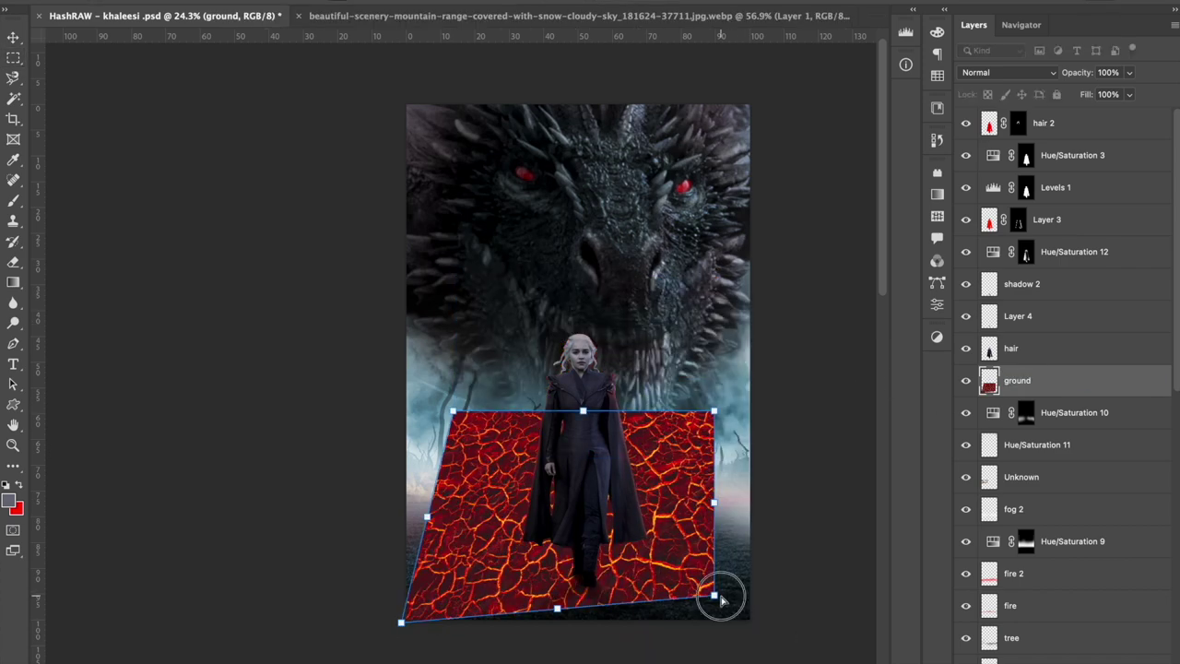
{"action": "left_click_drag", "start_coordinate": [714, 595], "coordinate": [760, 632]}
{"action": "left_click_drag", "start_coordinate": [583, 412], "coordinate": [577, 498]}
{"action": "left_click_drag", "start_coordinate": [401, 624], "coordinate": [348, 621]}
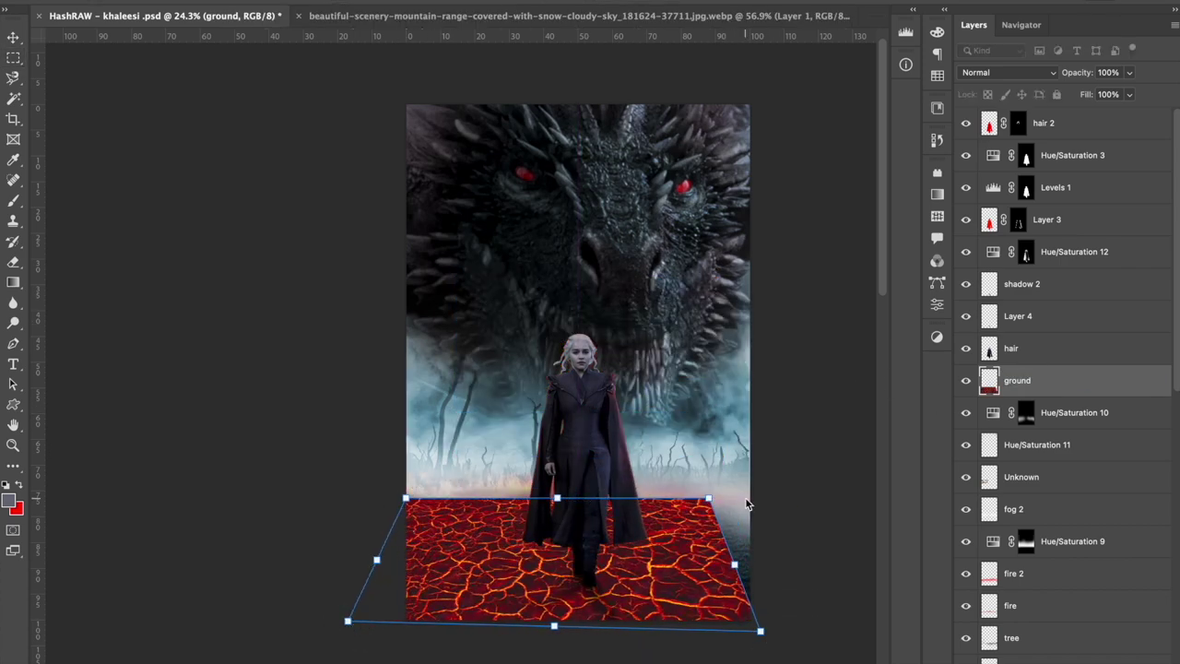
{"action": "left_click_drag", "start_coordinate": [764, 632], "coordinate": [817, 633]}
{"action": "left_click_drag", "start_coordinate": [347, 620], "coordinate": [305, 620]}
{"action": "left_click_drag", "start_coordinate": [817, 633], "coordinate": [859, 633]}
{"action": "left_click_drag", "start_coordinate": [576, 499], "coordinate": [578, 525]}
{"action": "key", "text": "Return"}
Step: Blend ground in Lighter Color, hide it over dark areas with Blend If, at 27% opacity
{"action": "left_click", "coordinate": [1008, 72]}
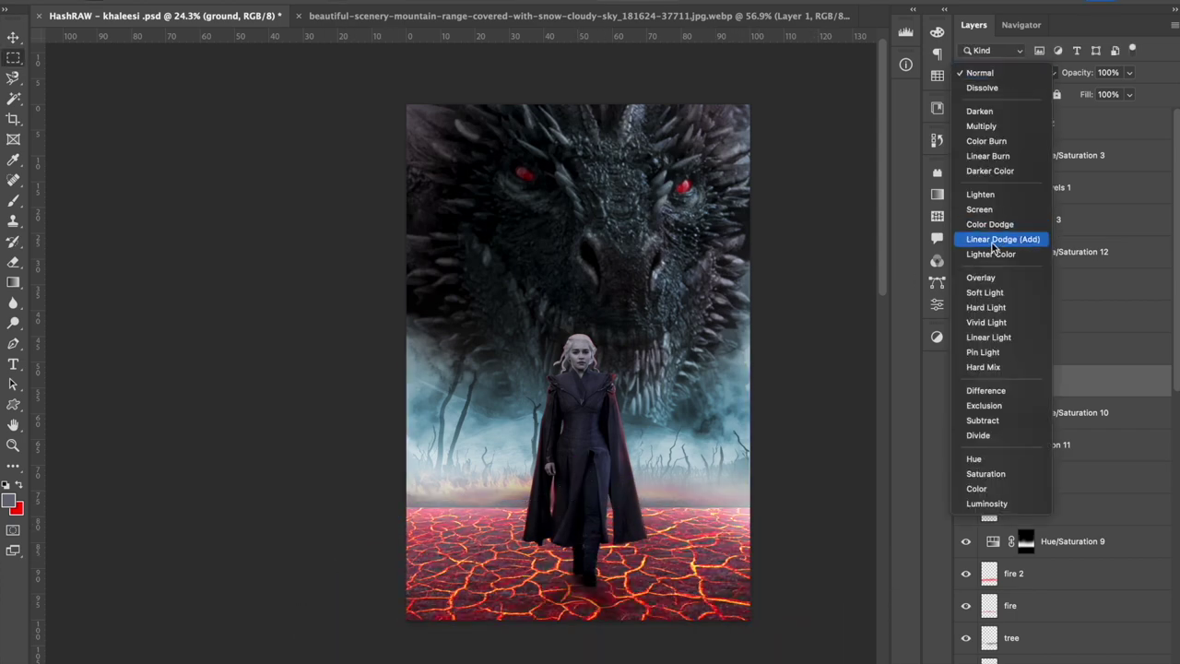
{"action": "left_click", "coordinate": [991, 252]}
{"action": "left_click_drag", "start_coordinate": [1071, 79], "coordinate": [1031, 79]}
{"action": "double_click", "coordinate": [1111, 388]}
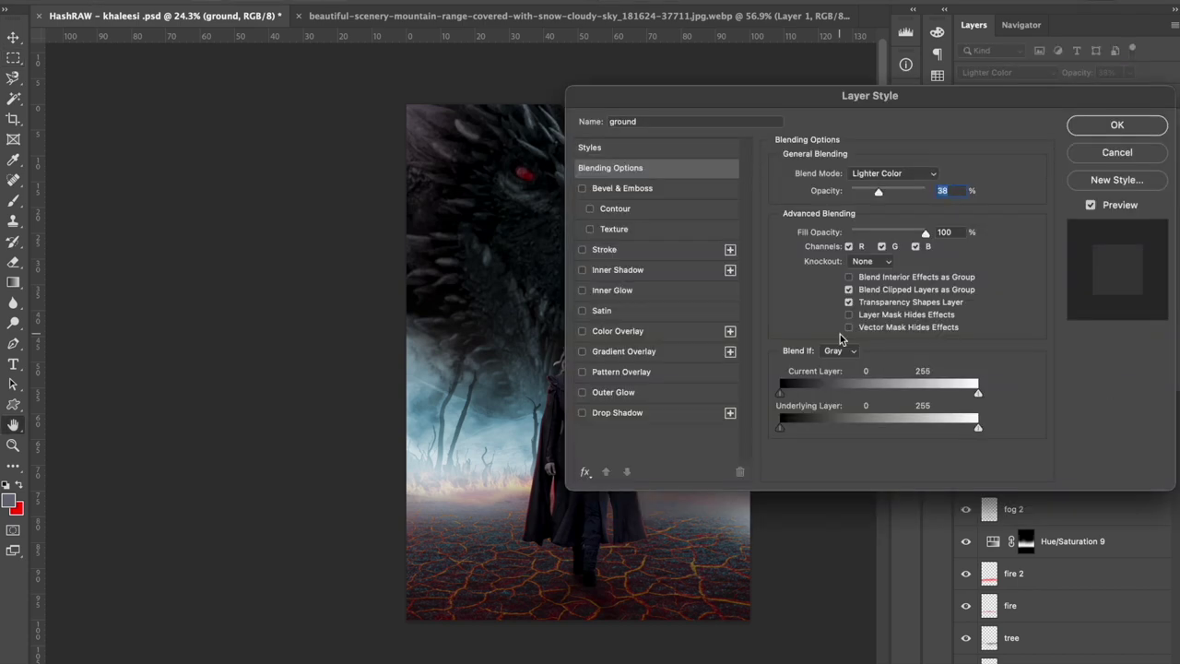
{"action": "left_click_drag", "start_coordinate": [781, 427], "coordinate": [796, 434]}
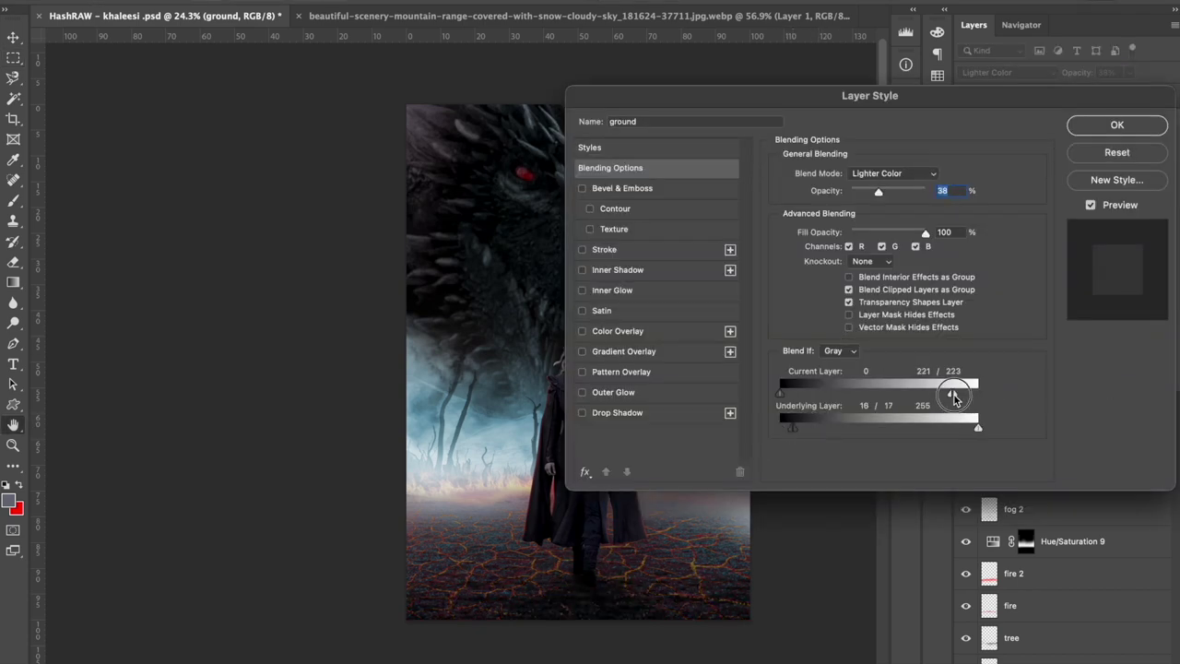
{"action": "left_click", "coordinate": [1121, 127]}
{"action": "left_click_drag", "start_coordinate": [1086, 74], "coordinate": [1074, 79]}
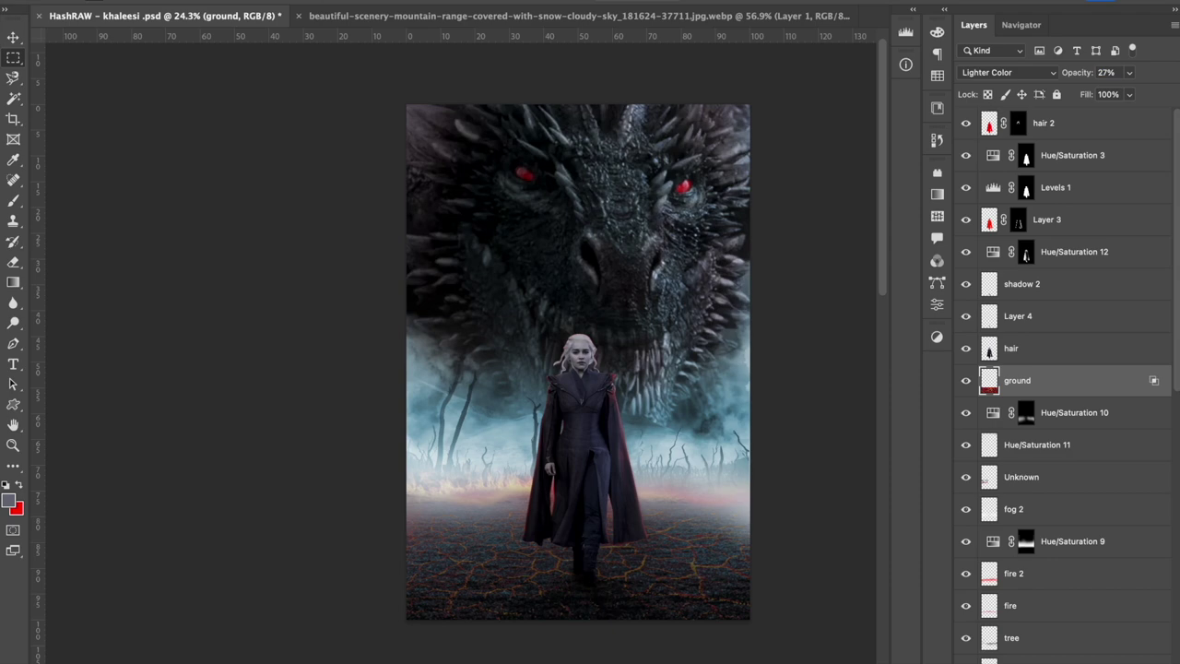
{"action": "key", "text": "Return"}
Step: Delete the lightning image's sky and widen the city-lights strip down along the ground
{"action": "left_click_drag", "start_coordinate": [461, 294], "coordinate": [734, 384]}
{"action": "key", "text": "b"}
{"action": "left_click", "coordinate": [633, 250]}
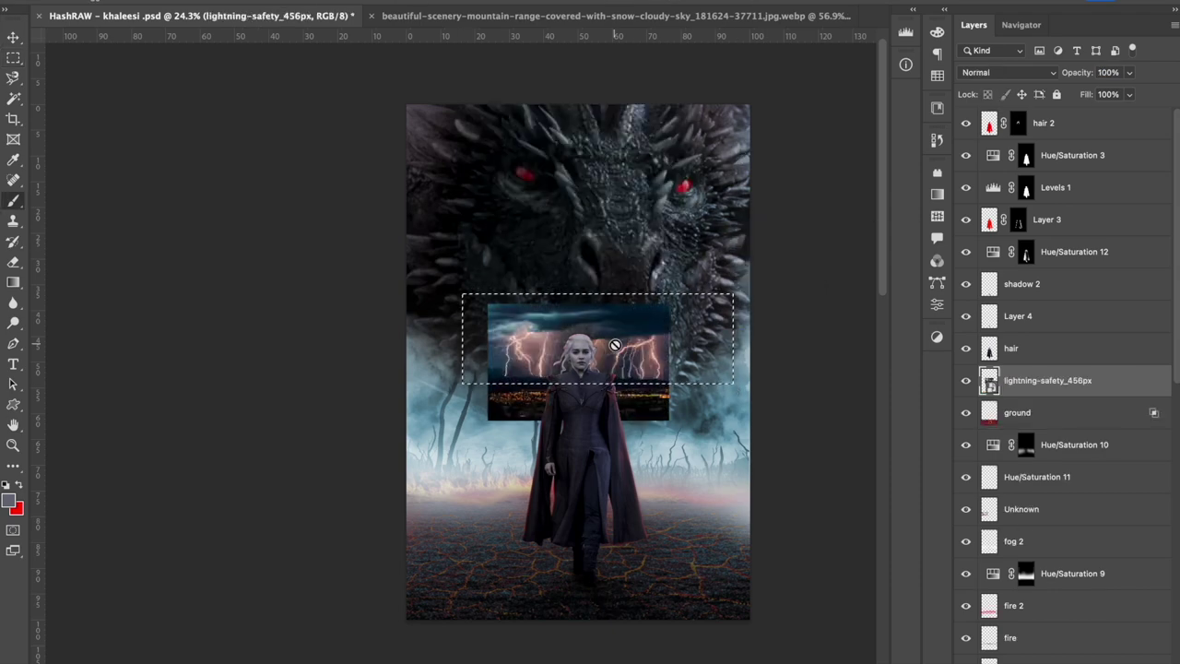
{"action": "key", "text": "Delete"}
{"action": "key", "text": "ctrl+t"}
{"action": "left_click_drag", "start_coordinate": [670, 406], "coordinate": [765, 406]}
{"action": "left_click_drag", "start_coordinate": [590, 401], "coordinate": [591, 517]}
{"action": "key", "text": "Return"}
Step: Blend the ground-lights layer in Color Dodge at about 67% opacity
{"action": "left_click", "coordinate": [1009, 72]}
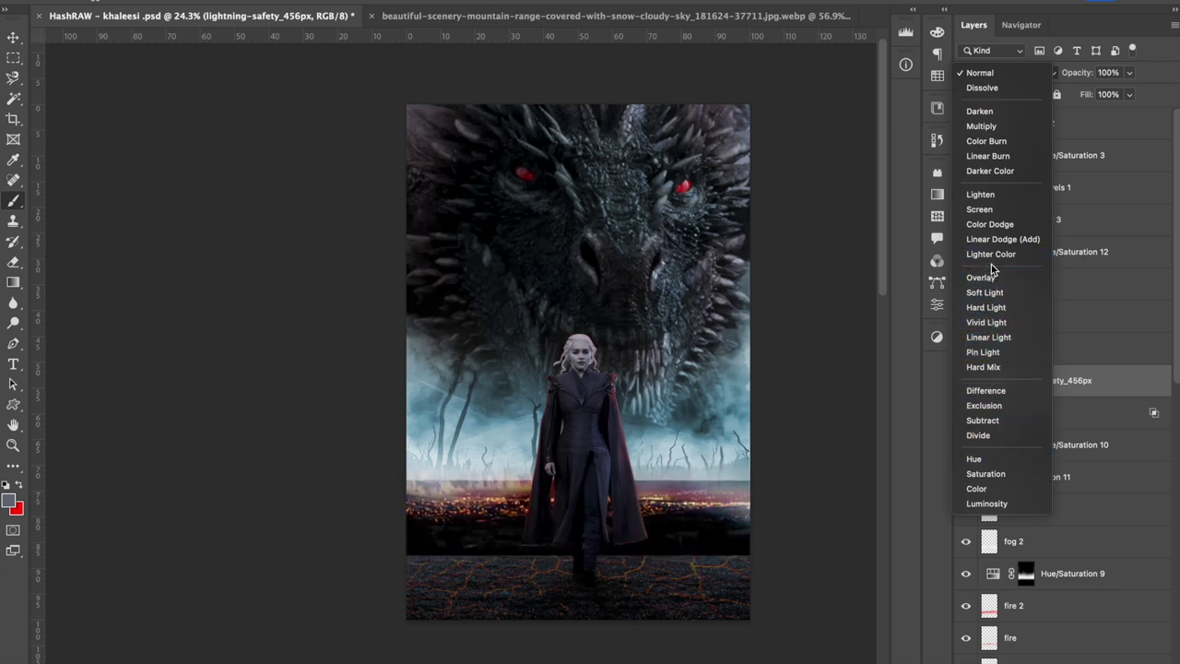
{"action": "left_click", "coordinate": [990, 224]}
{"action": "key", "text": "e"}
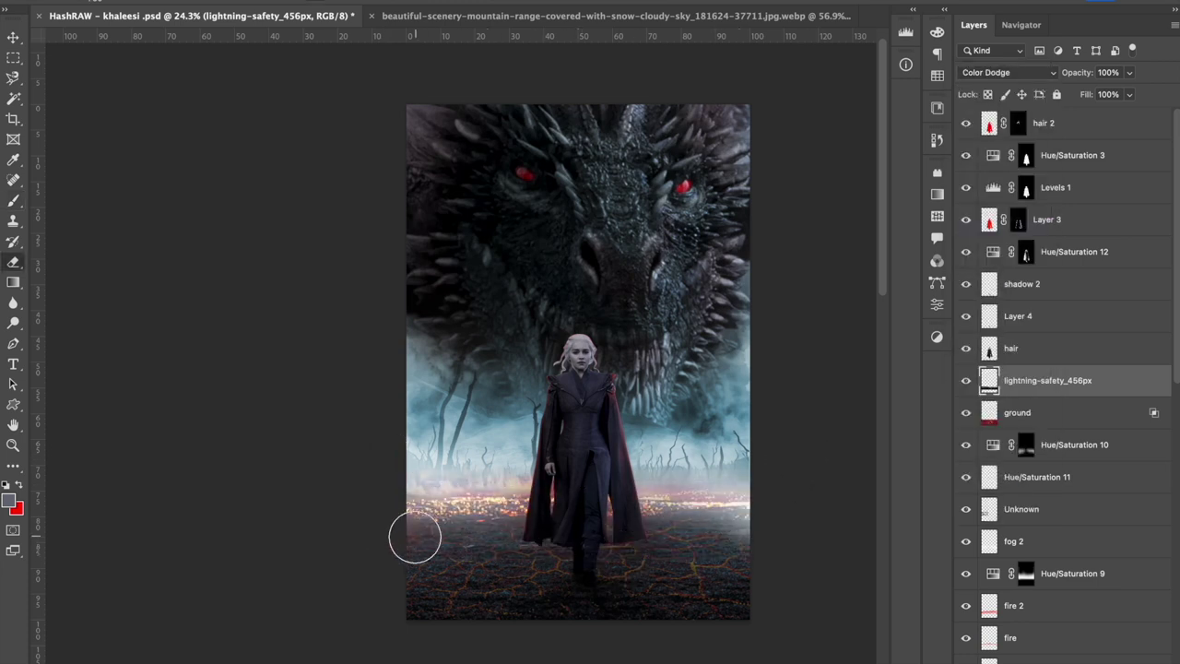
{"action": "left_click_drag", "start_coordinate": [1085, 74], "coordinate": [1057, 76]}
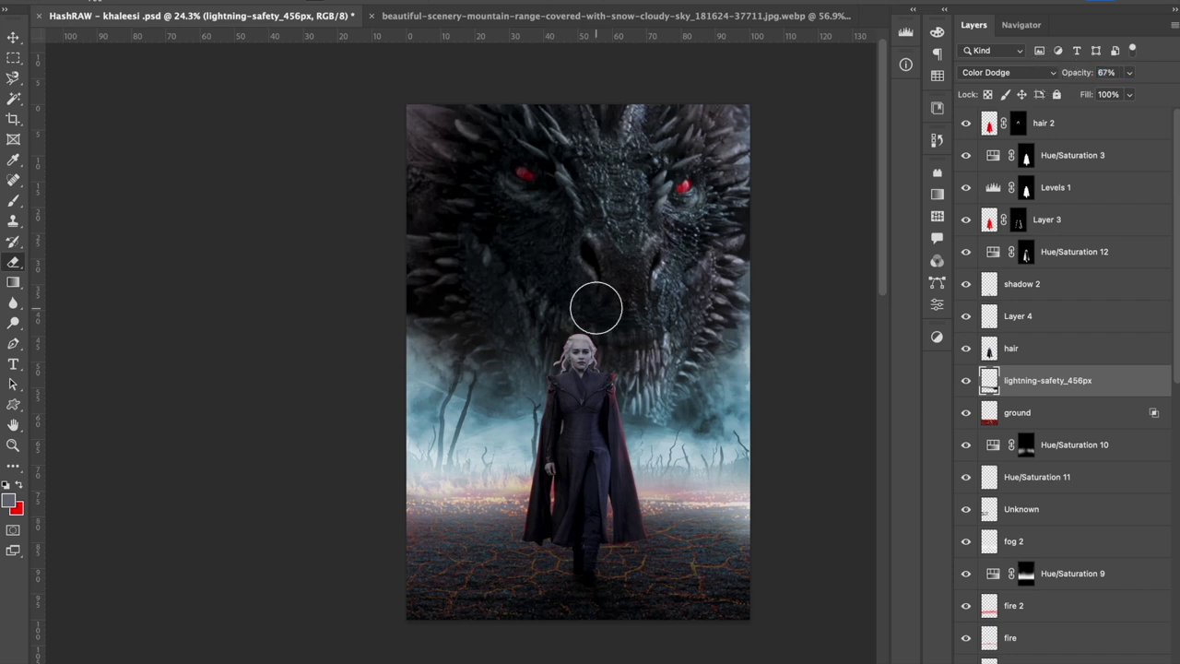
Step: Shift the fog's Hue/Saturation 9 adjustment toward a warm reddish pink
{"action": "key", "text": "v"}
{"action": "left_click", "coordinate": [1021, 509]}
{"action": "double_click", "coordinate": [994, 573]}
{"action": "mouse_move", "coordinate": [833, 275]}
{"action": "left_mouse_down"}
{"action": "mouse_move", "coordinate": [750, 281]}
{"action": "mouse_move", "coordinate": [838, 285]}
{"action": "left_mouse_up"}
{"action": "left_click", "coordinate": [894, 168]}
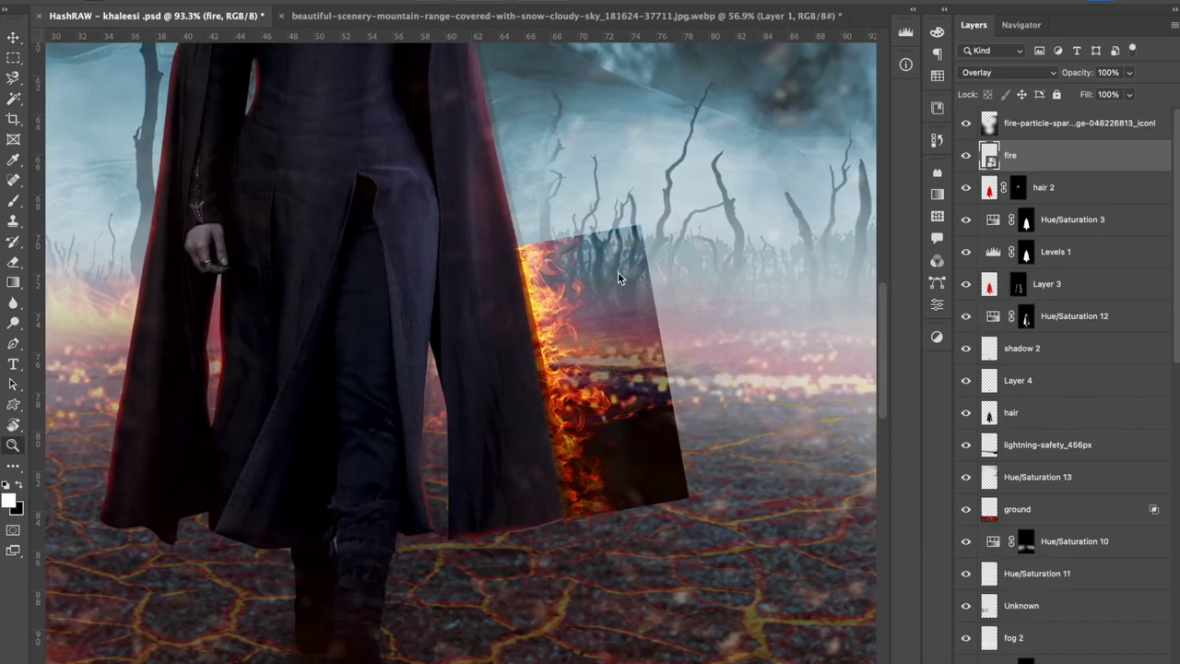
Step: Erase the fire image's dark right part and blend the fire layer in Screen mode
{"action": "left_click_drag", "start_coordinate": [618, 212], "coordinate": [673, 488]}
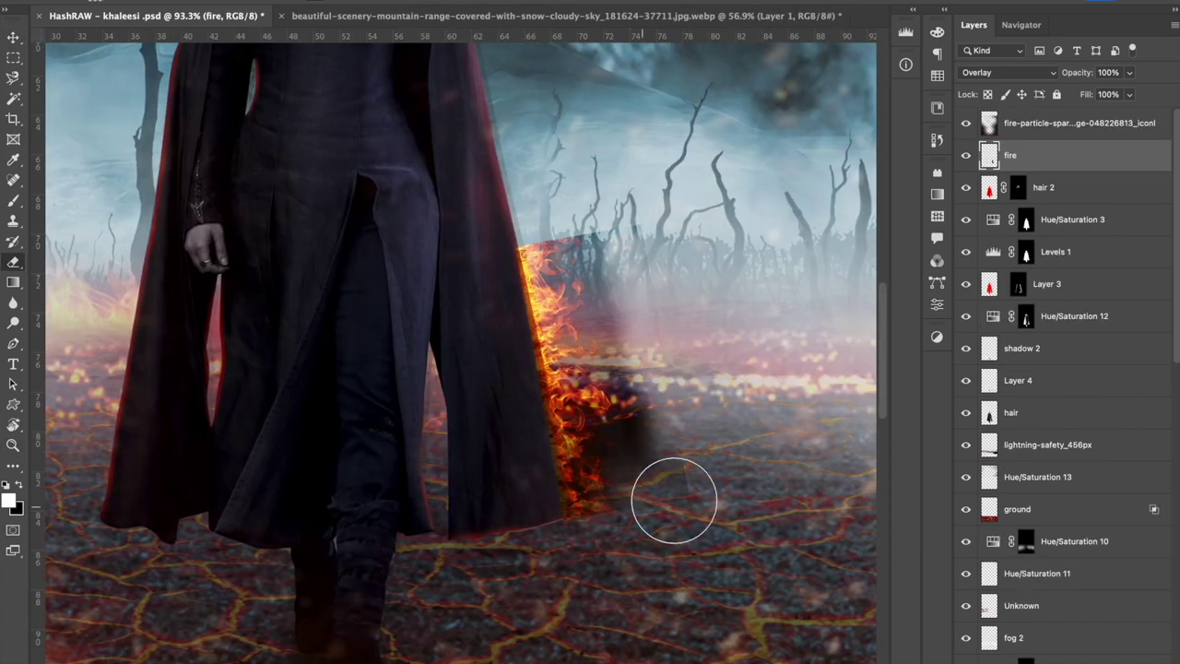
{"action": "left_click", "coordinate": [1007, 71]}
{"action": "left_click", "coordinate": [991, 49]}
{"action": "scroll", "coordinate": [461, 369], "scroll_direction": "up", "scroll_amount": 3}
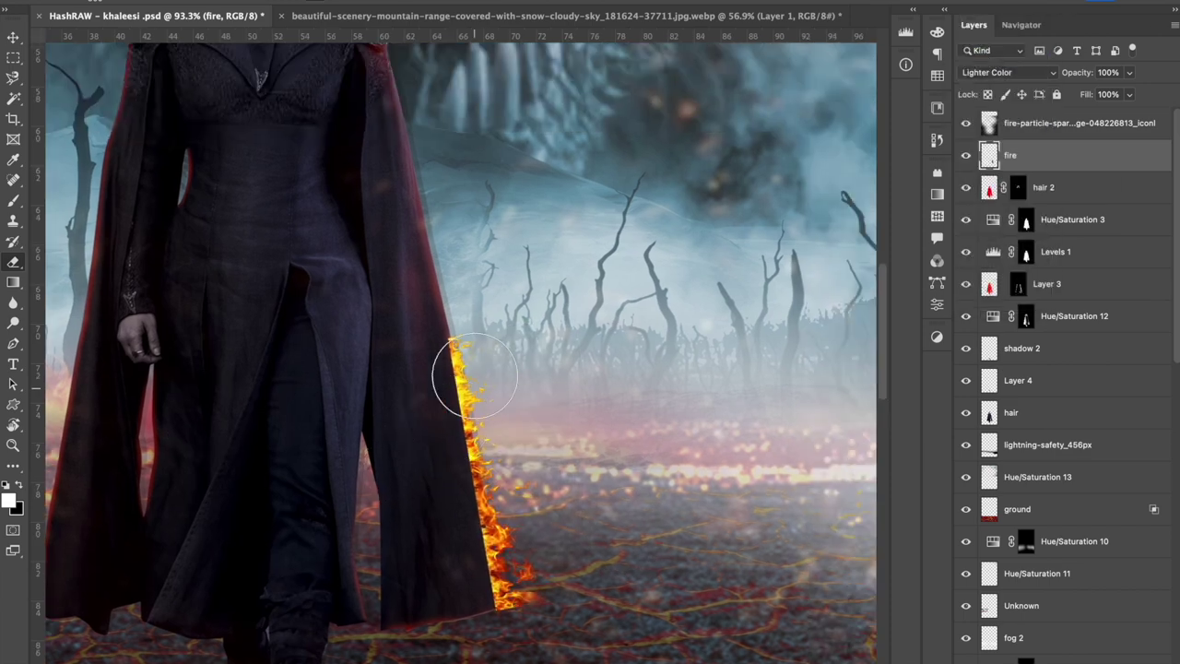
{"action": "left_click", "coordinate": [1007, 72]}
{"action": "left_click", "coordinate": [979, 109]}
Step: Move and rotate the fire along the cape's right edge, then erase its hard edge
{"action": "key", "text": "ctrl+t"}
{"action": "left_click_drag", "start_coordinate": [519, 317], "coordinate": [519, 477]}
{"action": "left_click_drag", "start_coordinate": [614, 337], "coordinate": [622, 321]}
{"action": "key", "text": "Return"}
{"action": "left_click_drag", "start_coordinate": [435, 387], "coordinate": [488, 622]}
Step: Narrow the fire strip and fine-tune its angle against the cape
{"action": "key", "text": "ctrl+t"}
{"action": "left_click_drag", "start_coordinate": [589, 464], "coordinate": [563, 464]}
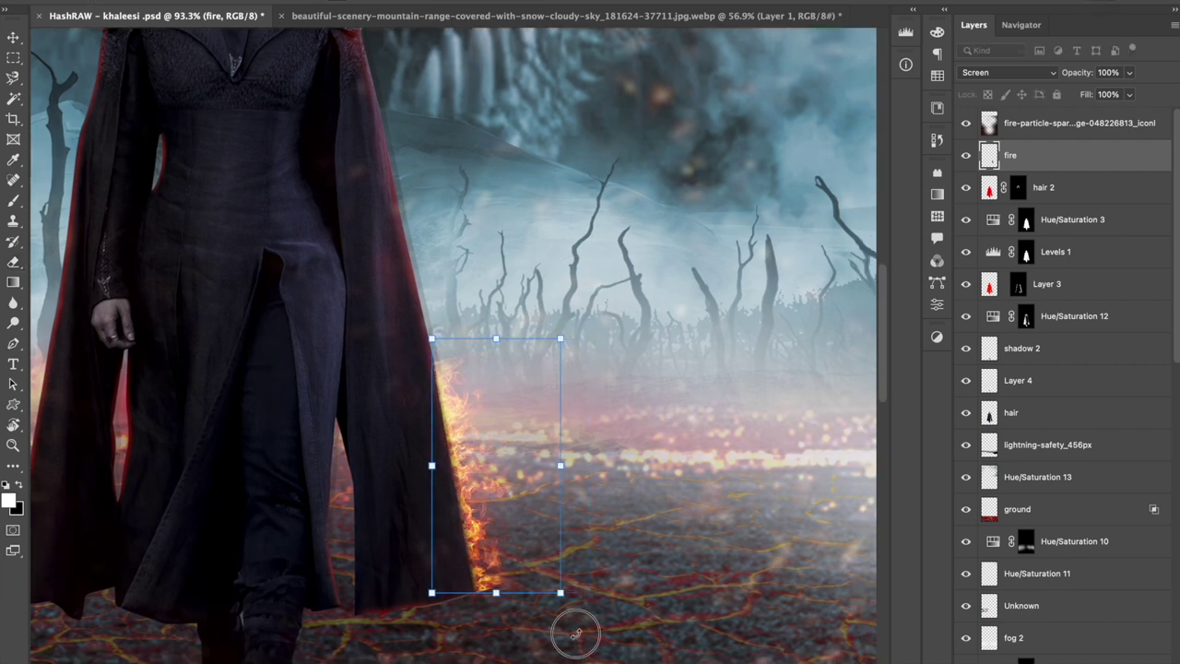
{"action": "left_click_drag", "start_coordinate": [667, 539], "coordinate": [474, 441]}
{"action": "key", "text": "Return"}
{"action": "key", "text": "z"}
{"action": "key", "text": "e"}
Step: Duplicate the fire and rotate the copy about -25° along the upper cape edge
{"action": "key", "text": "ctrl+j"}
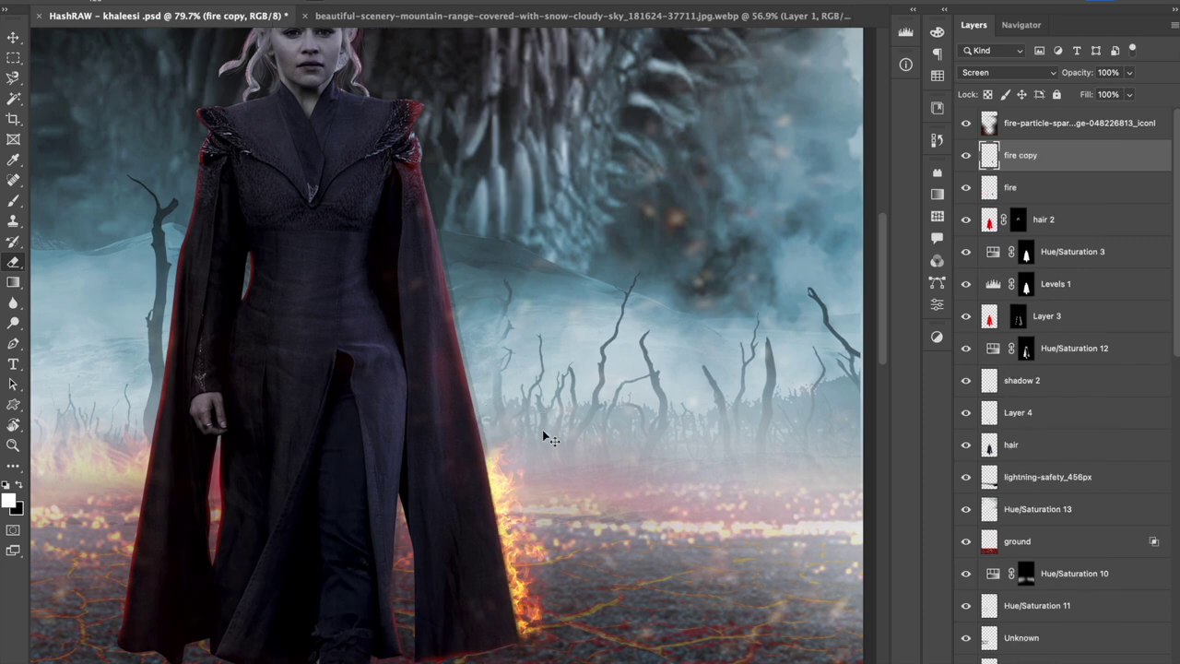
{"action": "key", "text": "ctrl+t"}
{"action": "right_click", "coordinate": [524, 308]}
{"action": "left_click", "coordinate": [553, 350]}
{"action": "mouse_move", "coordinate": [501, 443]}
{"action": "left_mouse_down"}
{"action": "mouse_move", "coordinate": [544, 374]}
{"action": "mouse_move", "coordinate": [521, 377]}
{"action": "left_mouse_up"}
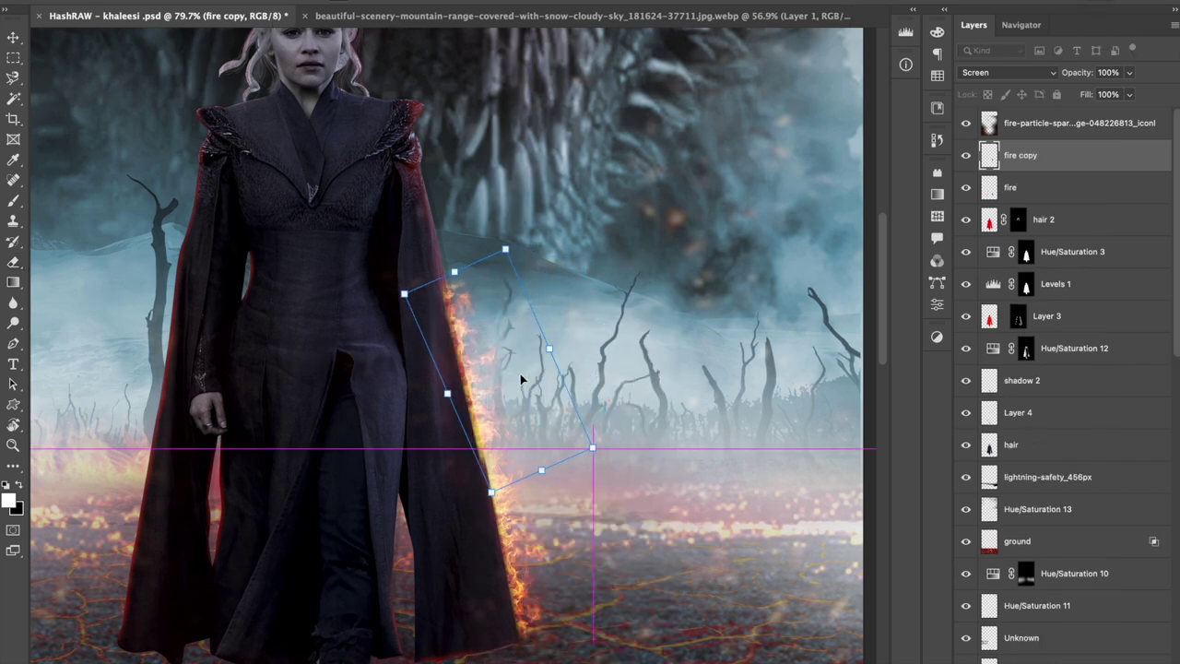
{"action": "left_click_drag", "start_coordinate": [604, 482], "coordinate": [611, 489]}
{"action": "key", "text": "Return"}
Step: Warp the fire copy to hug the cape's curve
{"action": "key", "text": "e"}
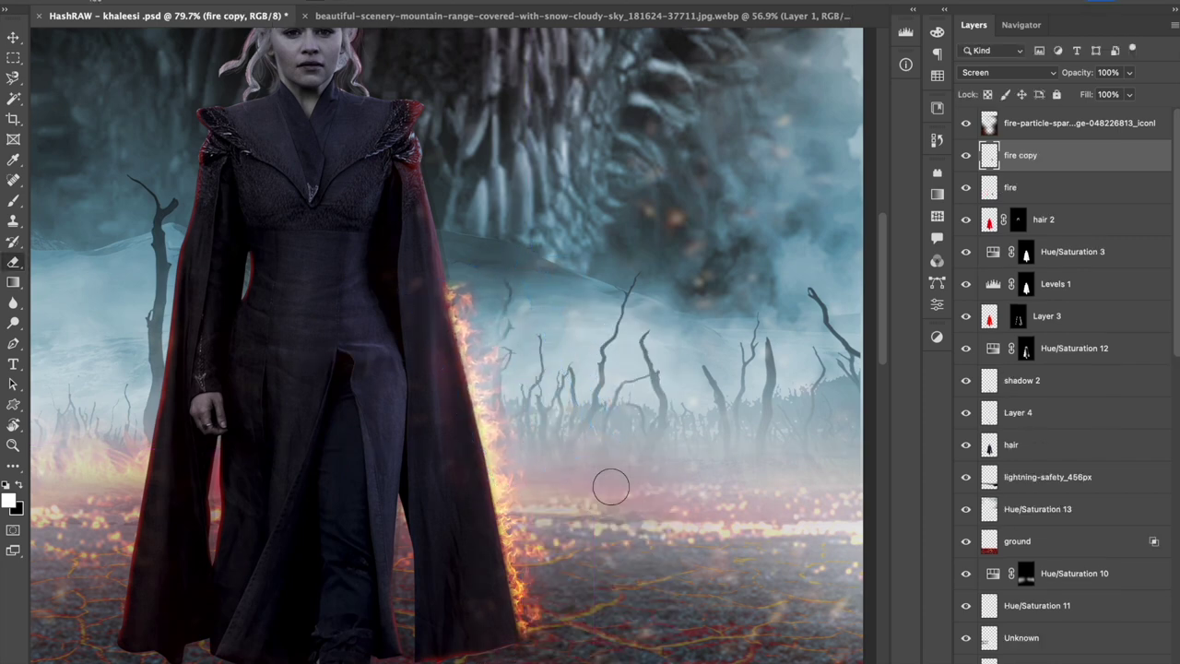
{"action": "right_click", "coordinate": [495, 410]}
{"action": "left_click", "coordinate": [530, 424]}
{"action": "left_click_drag", "start_coordinate": [529, 400], "coordinate": [466, 416]}
{"action": "key", "text": "Return"}
{"action": "key", "text": "z"}
{"action": "left_click", "coordinate": [453, 316], "text": "alt"}
{"action": "left_click", "coordinate": [562, 518]}
Step: Hide the fire sparks layer
{"action": "key", "text": "v"}
{"action": "left_click", "coordinate": [707, 542]}
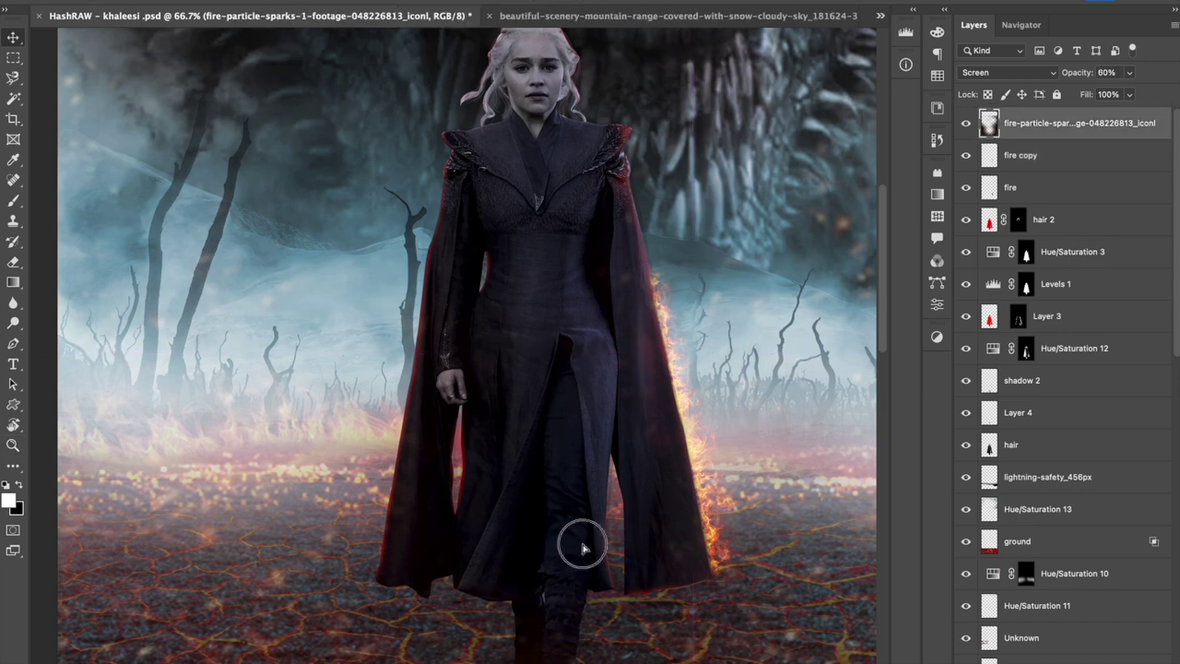
{"action": "left_click", "coordinate": [966, 123]}
Step: Duplicate the fire copy, then move, resize and rotate it along the cape's left edge
{"action": "left_click", "coordinate": [1014, 187]}
{"action": "key", "text": "ctrl+j"}
{"action": "key", "text": "ctrl+t"}
{"action": "left_click_drag", "start_coordinate": [687, 424], "coordinate": [364, 489]}
{"action": "right_click", "coordinate": [317, 297]}
{"action": "left_click", "coordinate": [351, 650]}
{"action": "left_click_drag", "start_coordinate": [421, 529], "coordinate": [396, 503]}
{"action": "left_click_drag", "start_coordinate": [420, 392], "coordinate": [431, 376]}
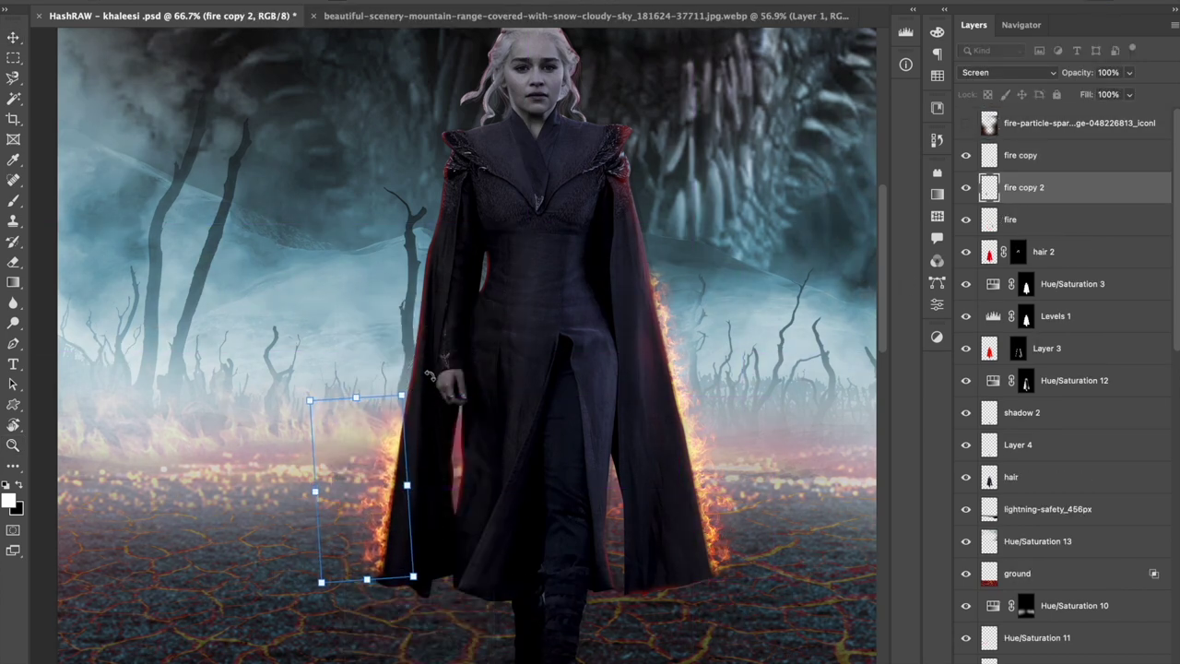
{"action": "key", "text": "Return"}
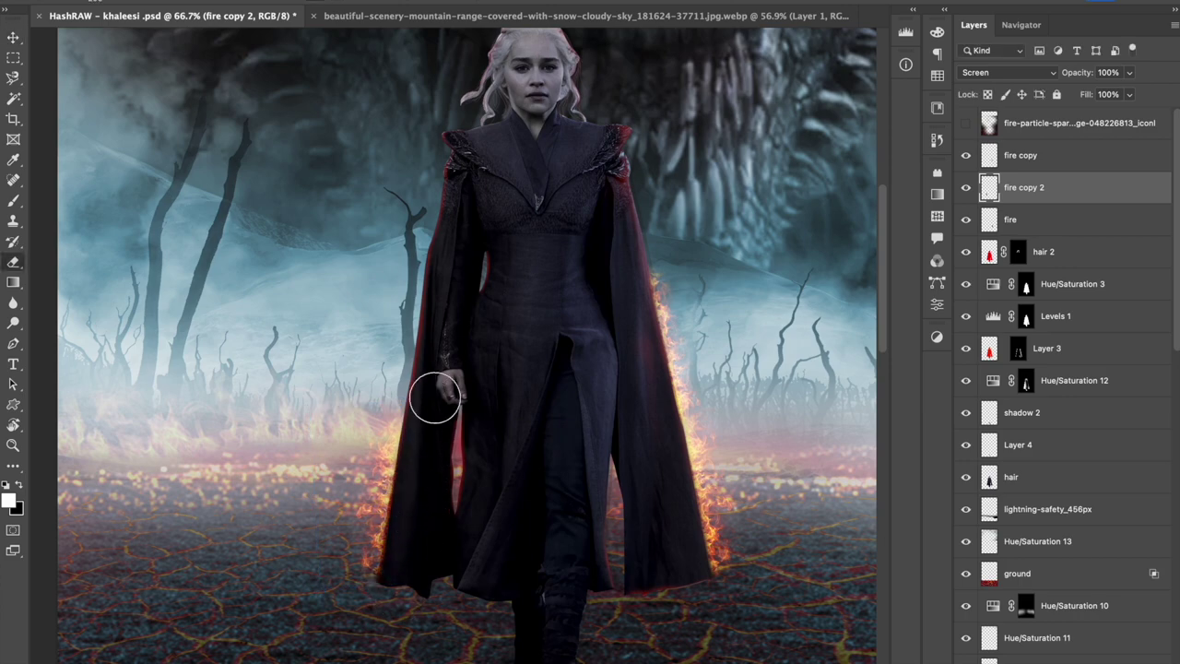
Step: Fit the whole image in view and list the layers beneath the figure
{"action": "key", "text": "ctrl+0"}
{"action": "scroll", "coordinate": [479, 343], "scroll_direction": "up", "scroll_amount": 5}
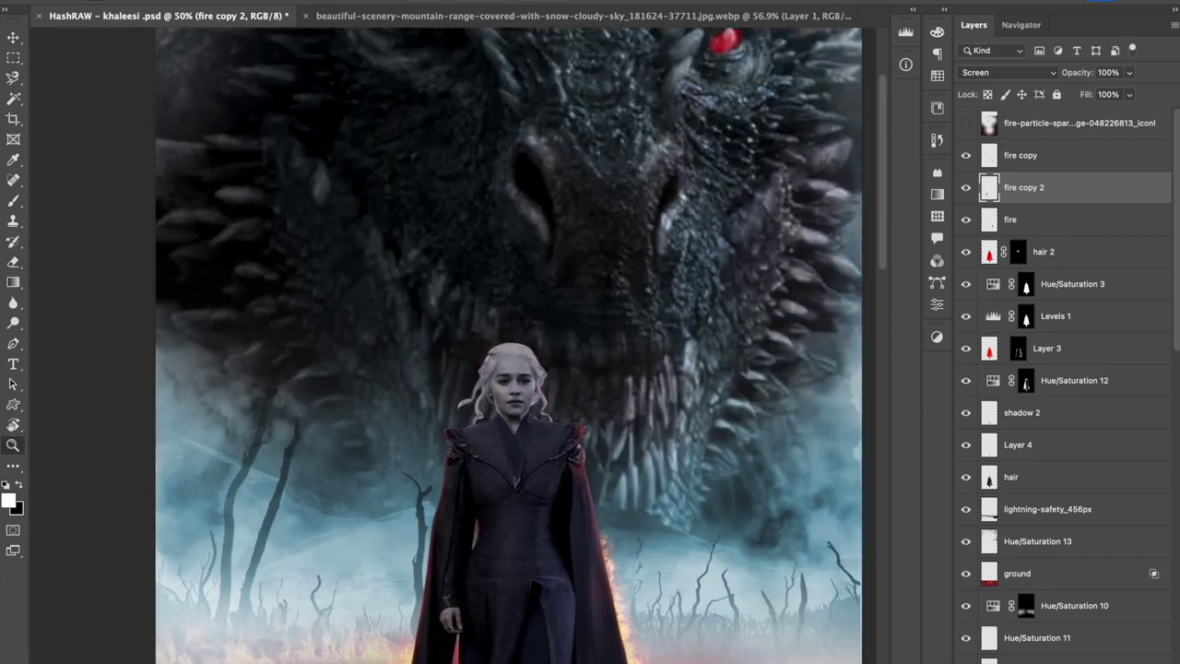
{"action": "right_click", "coordinate": [484, 440]}
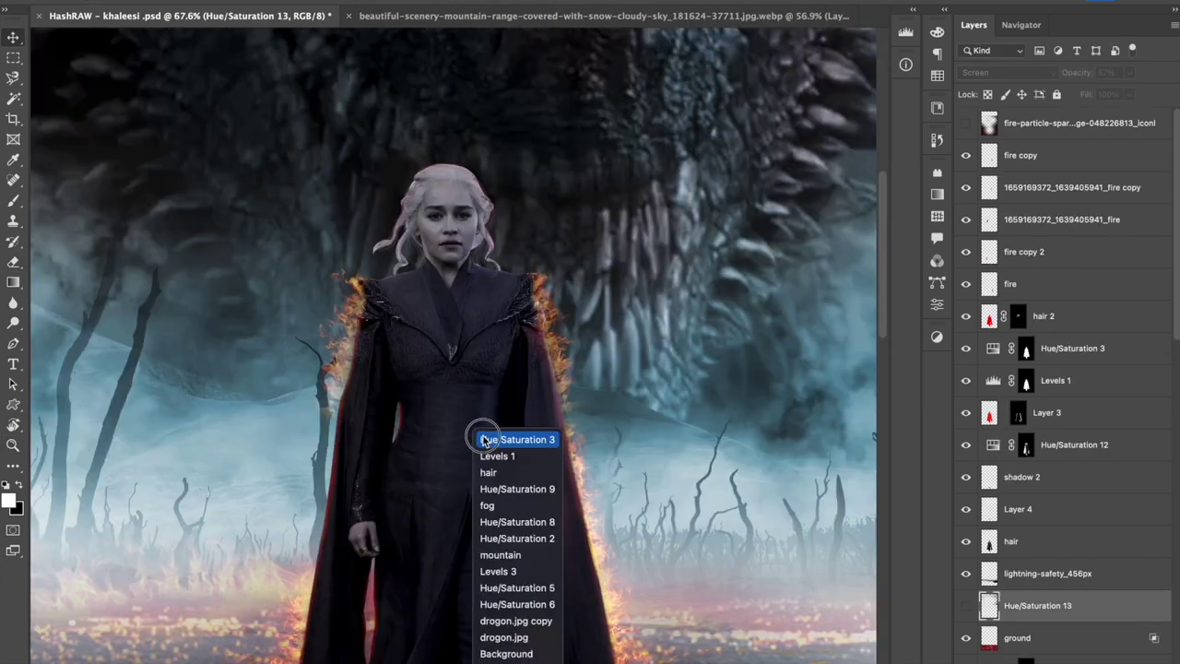
Step: Load the figure's outline from the hair 2 layer and fill it red on a new layer
{"action": "left_click", "coordinate": [483, 440]}
{"action": "left_click", "coordinate": [990, 542], "text": "ctrl"}
{"action": "left_click", "coordinate": [1069, 318]}
{"action": "key", "text": "ctrl+shift+n"}
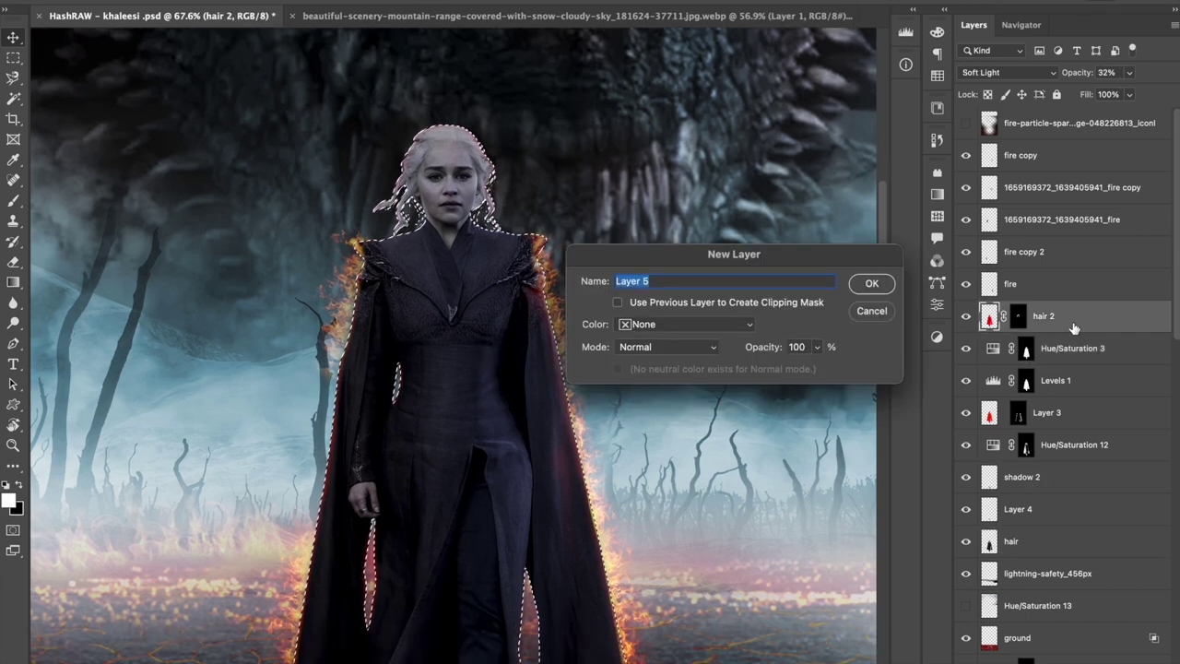
{"action": "key", "text": "Return"}
{"action": "left_click", "coordinate": [10, 500]}
{"action": "key", "text": "Return"}
{"action": "key", "text": "ctrl+BackSpace"}
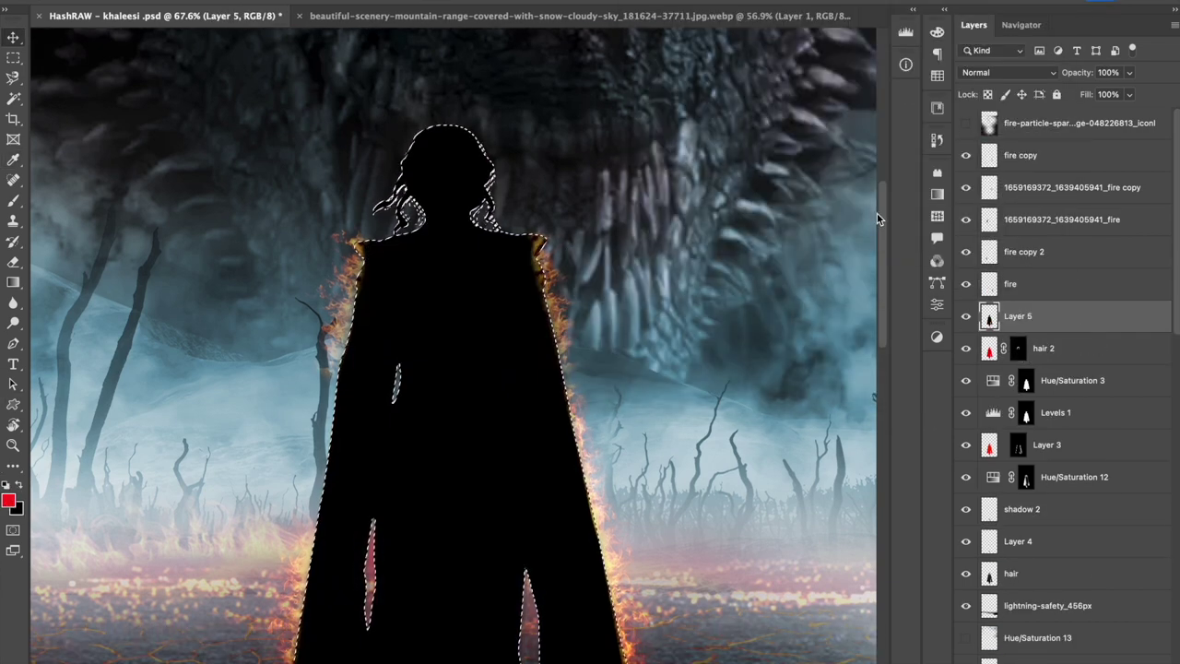
{"action": "key", "text": "x"}
{"action": "key", "text": "ctrl+BackSpace"}
{"action": "key", "text": "ctrl+d"}
Step: Set the red layer to Overlay and add an inverted mask hiding the red
{"action": "left_click", "coordinate": [1008, 72]}
{"action": "left_click", "coordinate": [1005, 275]}
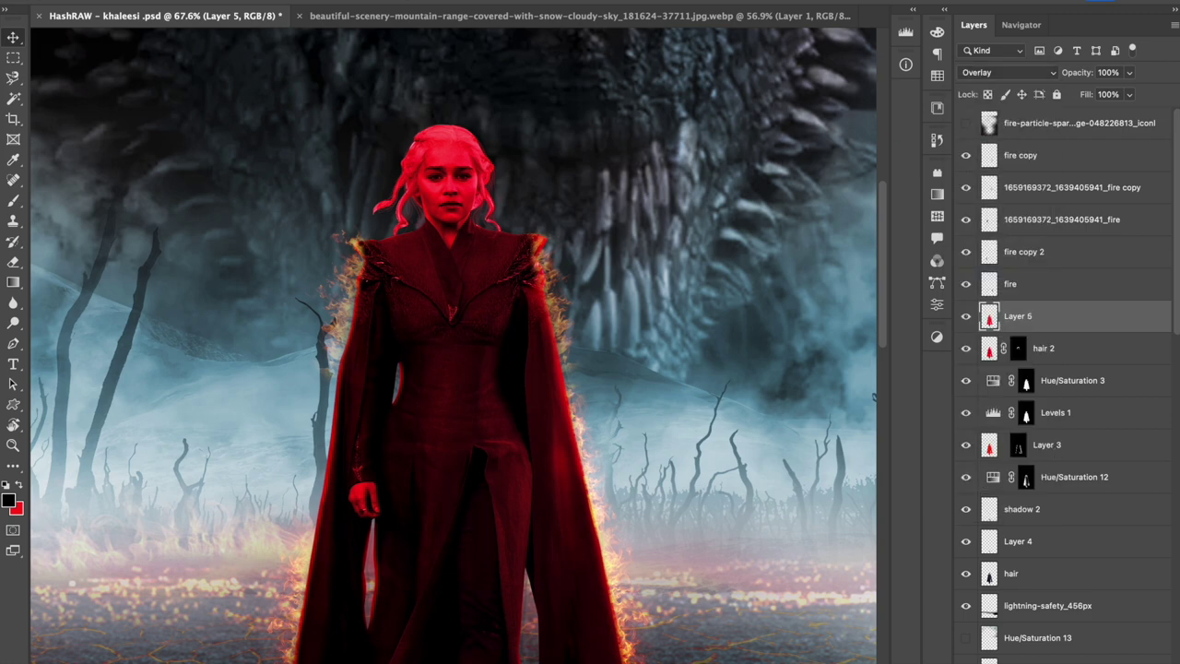
{"action": "key", "text": "ctrl+i"}
{"action": "key", "text": "b"}
Step: Resize the brush and paint the red tint back in over the dress
{"action": "key", "text": "bracketleft"}
{"action": "key", "text": "bracketleft"}
{"action": "key", "text": "bracketleft"}
{"action": "key", "text": "bracketleft"}
{"action": "key", "text": "bracketleft"}
{"action": "key", "text": "bracketleft"}
{"action": "key", "text": "bracketright"}
{"action": "key", "text": "bracketright"}
{"action": "key", "text": "bracketright"}
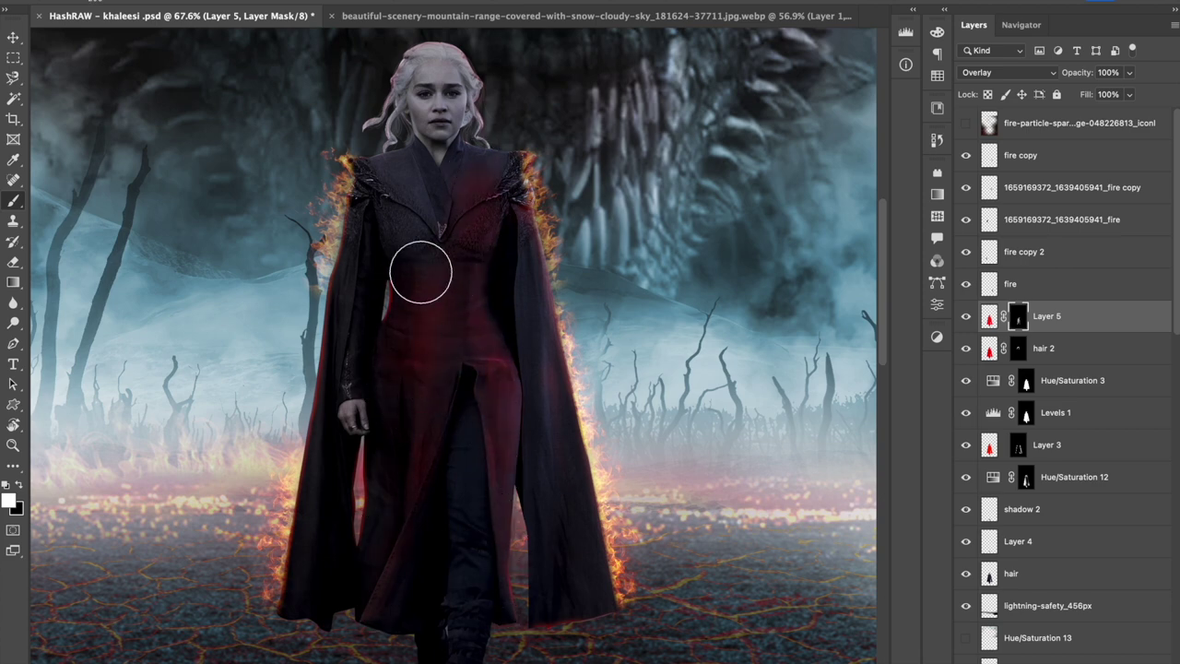
{"action": "key", "text": "e"}
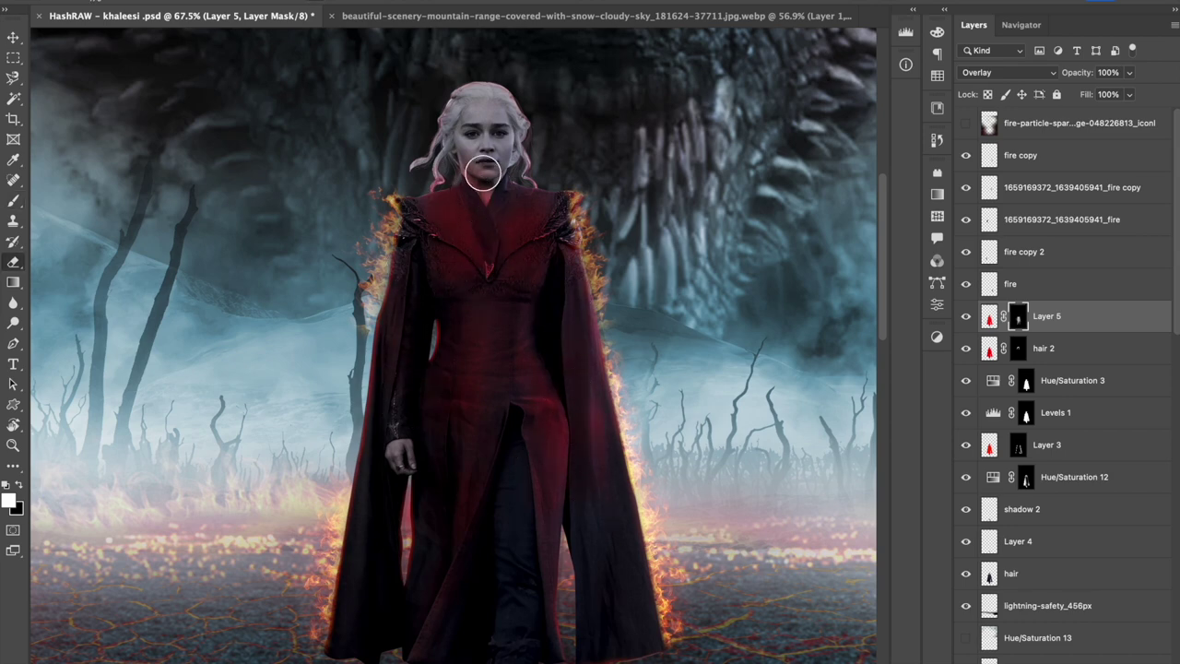
{"action": "scroll", "coordinate": [588, 159], "scroll_direction": "down", "scroll_amount": 5}
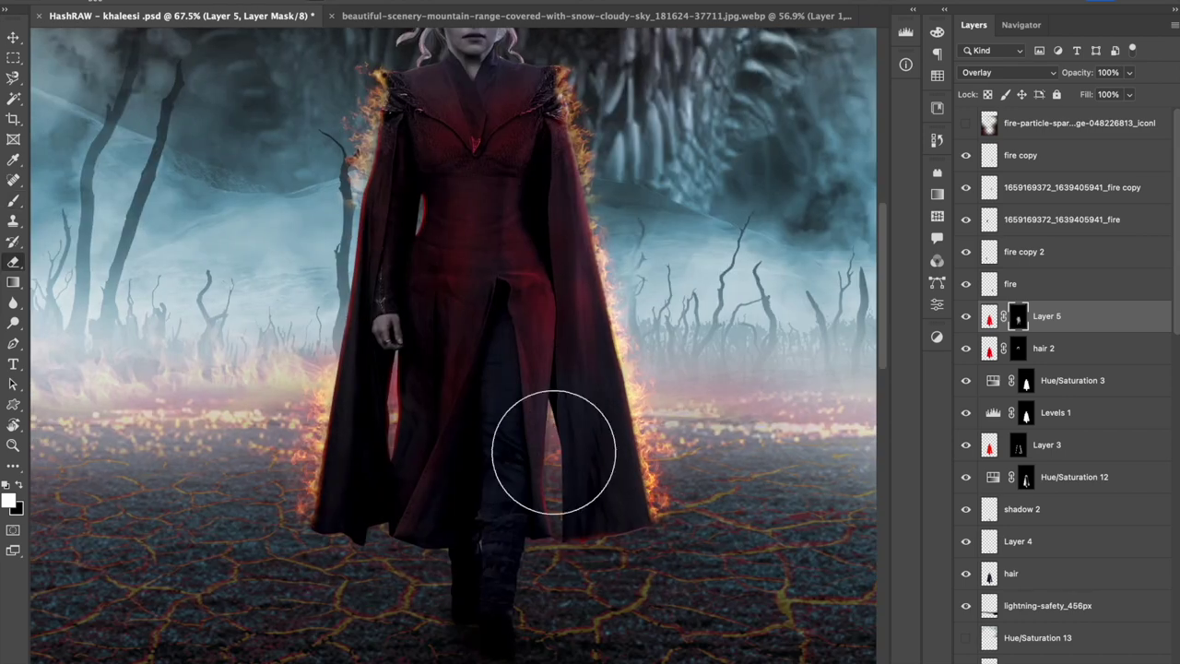
{"action": "scroll", "coordinate": [632, 197], "scroll_direction": "down", "scroll_amount": 3}
{"action": "scroll", "coordinate": [559, 256], "scroll_direction": "up", "scroll_amount": 3}
{"action": "scroll", "coordinate": [556, 260], "scroll_direction": "down", "scroll_amount": 3}
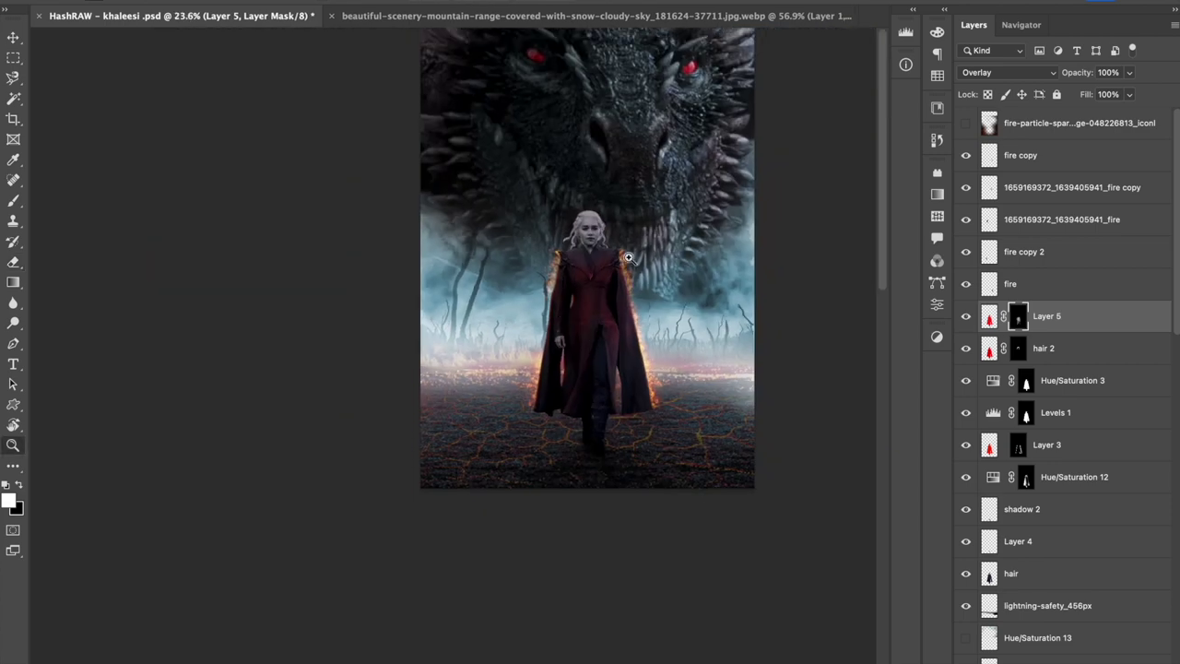
Step: Switch red Layer 5 to Soft Light, select the fire copy flame layer, and zoom out
{"action": "scroll", "coordinate": [843, 200], "scroll_direction": "up", "scroll_amount": 1}
{"action": "left_click", "coordinate": [1008, 72]}
{"action": "left_click", "coordinate": [979, 86]}
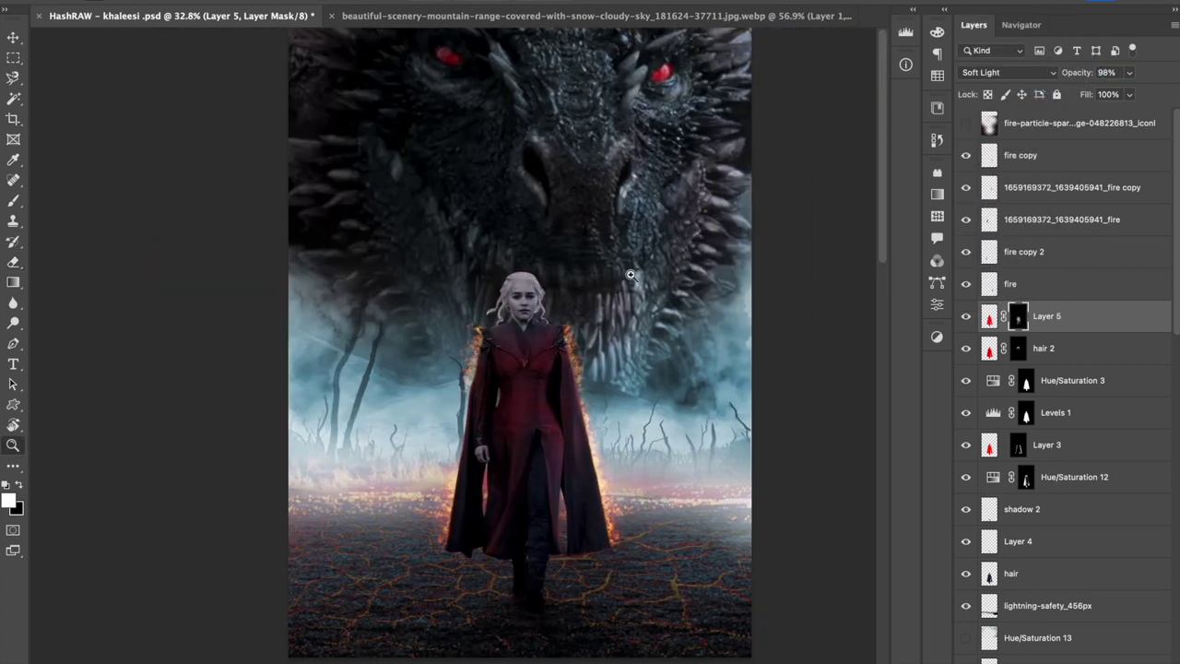
{"action": "key", "text": "alt+bracketright"}
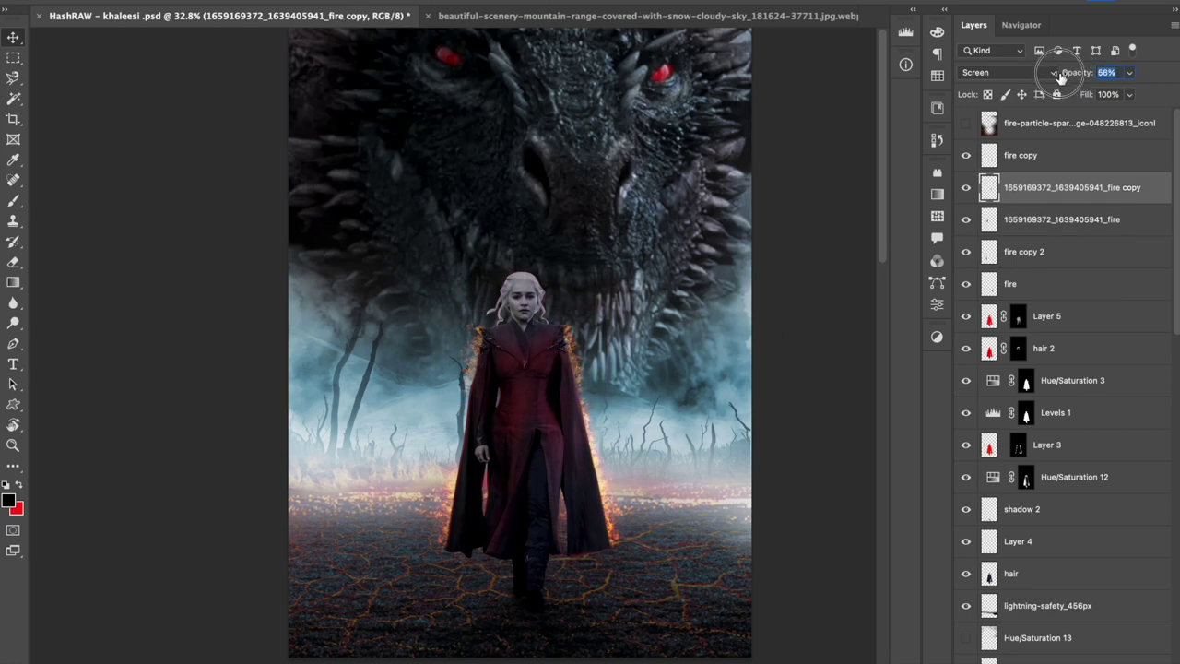
{"action": "key", "text": "z"}
{"action": "left_click_drag", "start_coordinate": [526, 480], "coordinate": [522, 433]}
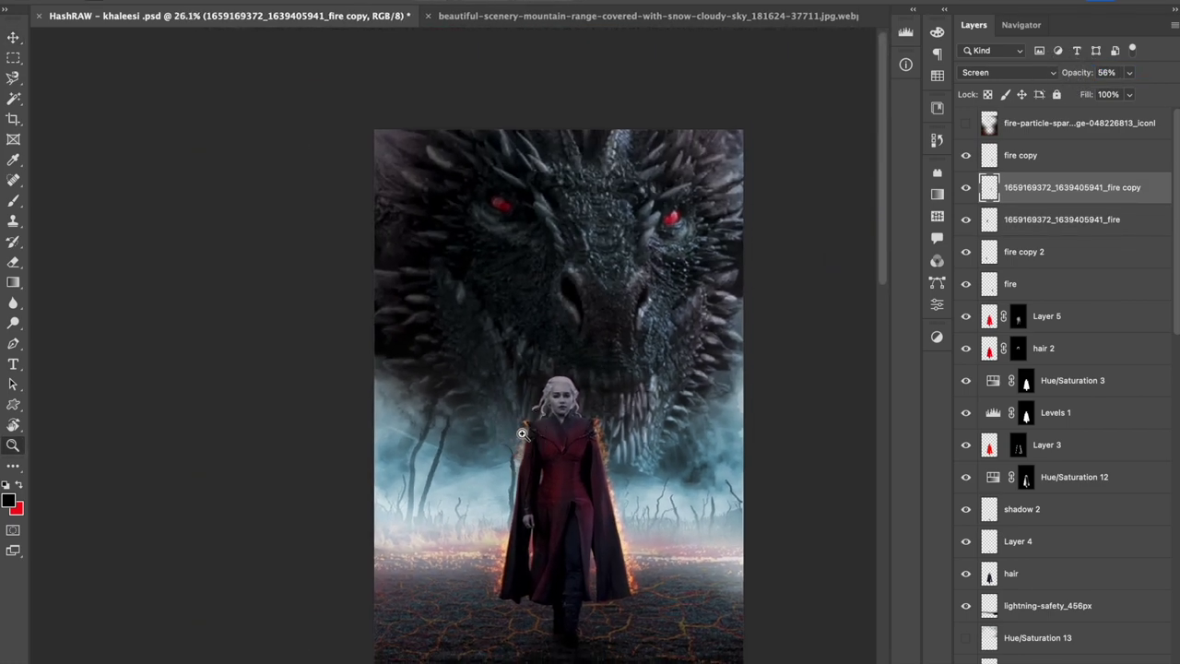
{"action": "left_click_drag", "start_coordinate": [579, 361], "coordinate": [618, 406]}
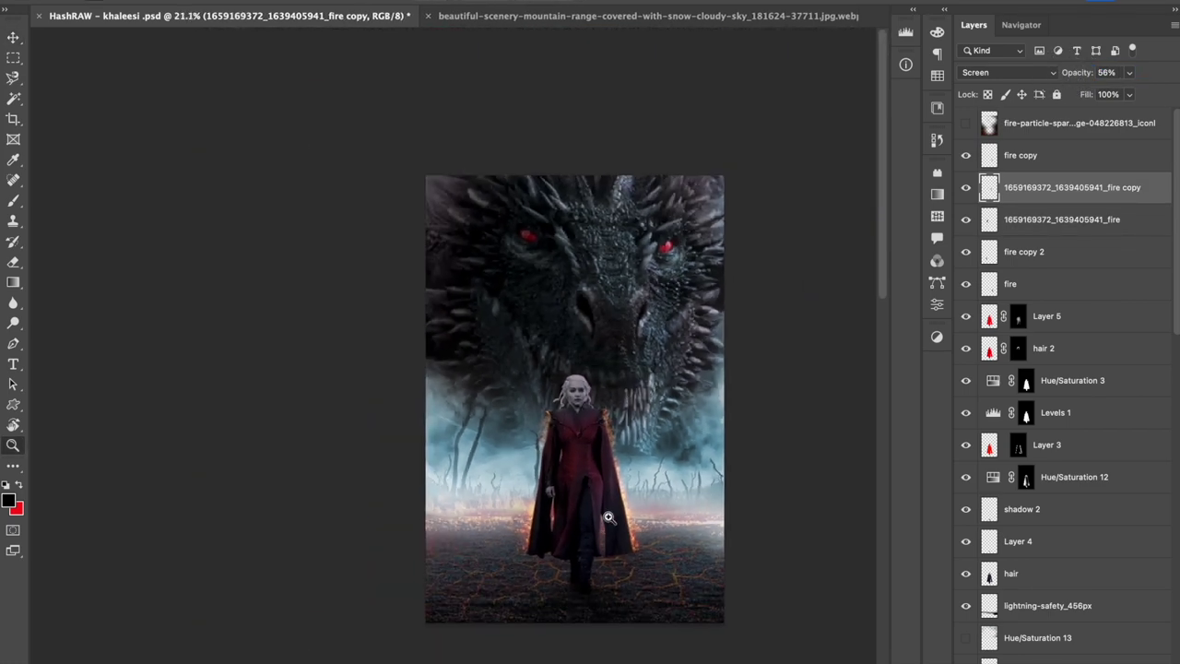